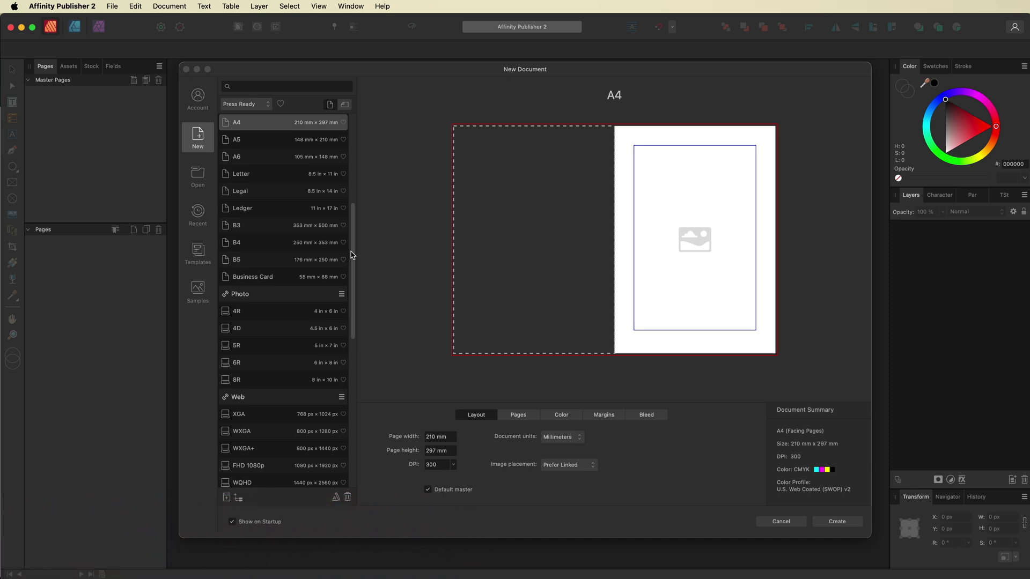
Step: Switch to the Amazon page for the 40 mm round labels and examine the sheet layout, including the enlarged product image
{"action": "left_click", "coordinate": [352, 255]}
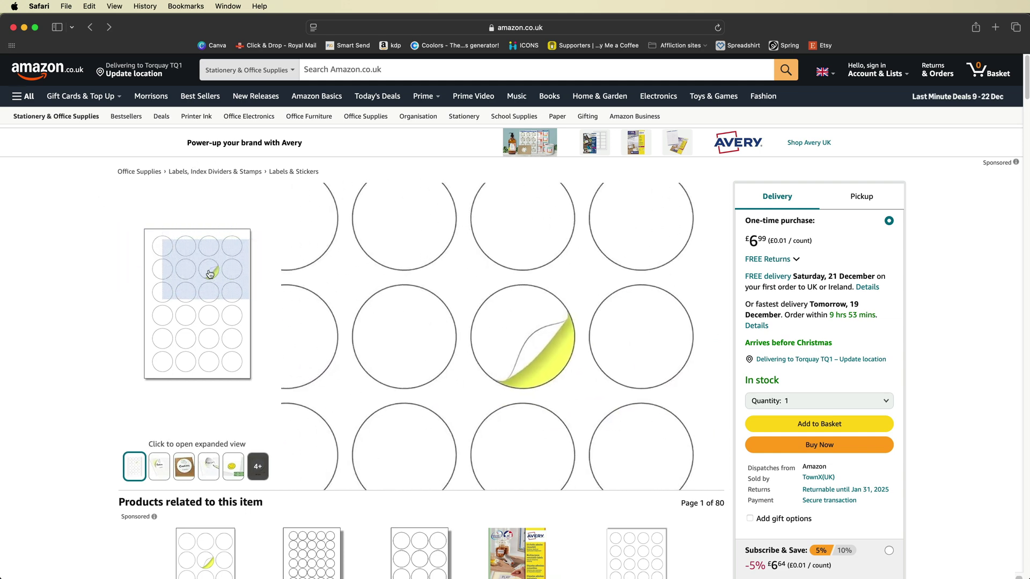
{"action": "scroll", "coordinate": [95, 299], "scroll_direction": "down", "scroll_amount": 3}
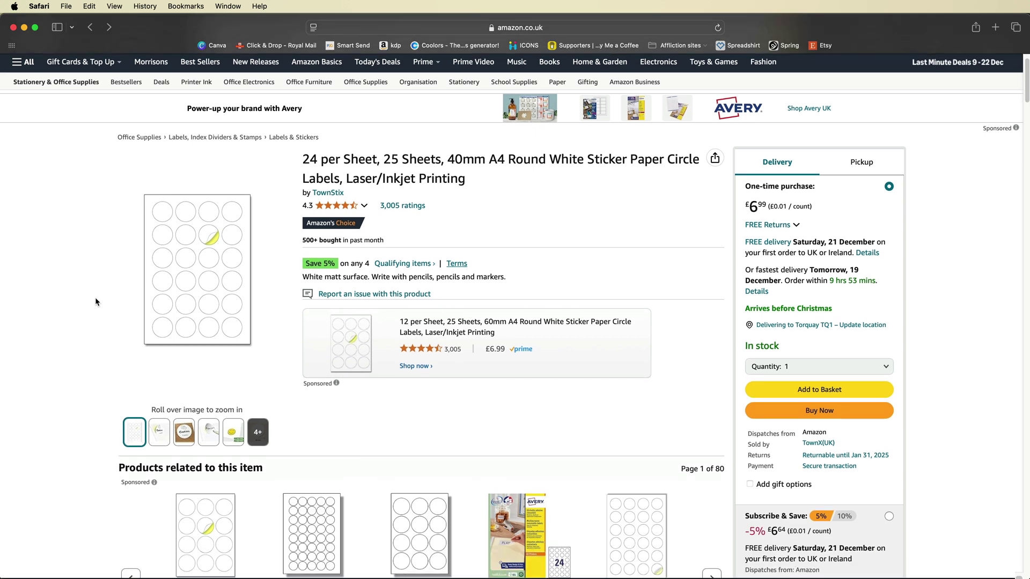
{"action": "scroll", "coordinate": [95, 298], "scroll_direction": "down", "scroll_amount": 2}
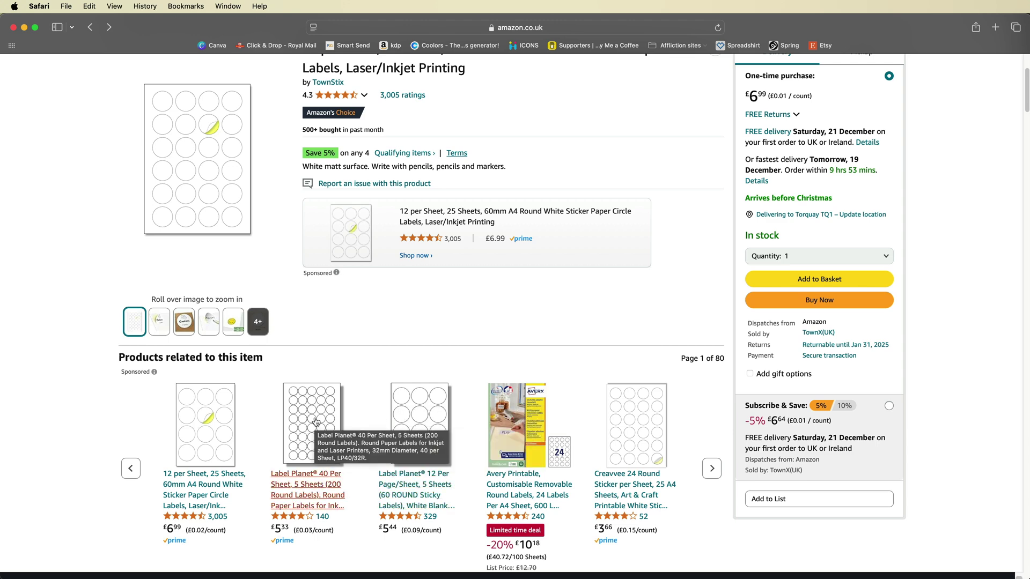
{"action": "scroll", "coordinate": [195, 414], "scroll_direction": "up", "scroll_amount": 5}
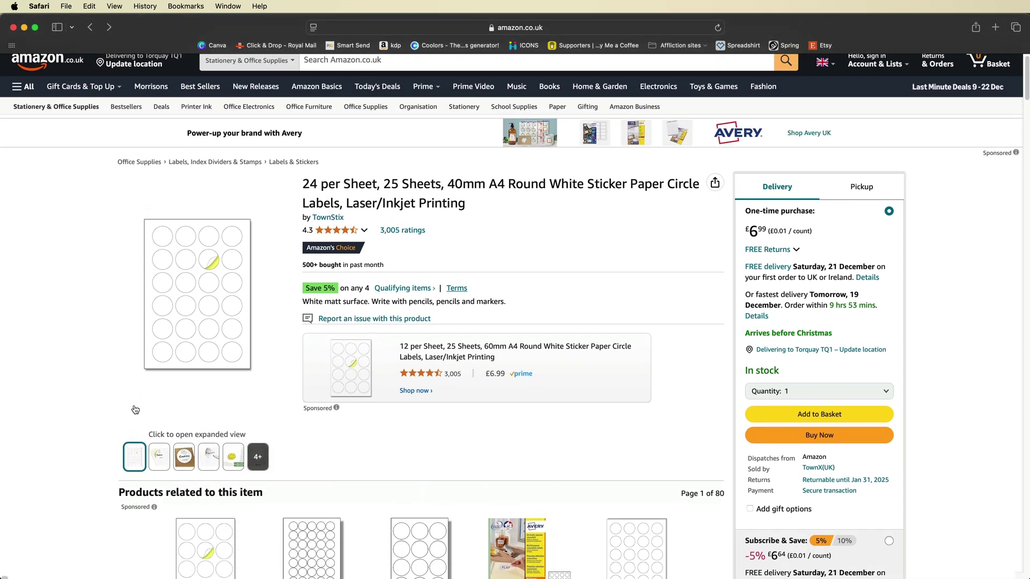
{"action": "left_click", "coordinate": [191, 276]}
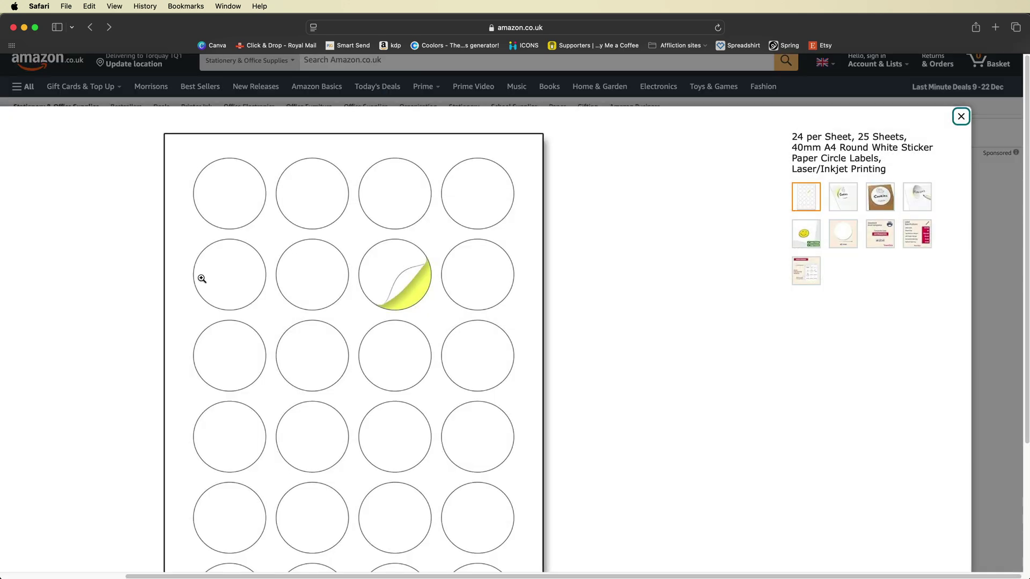
{"action": "scroll", "coordinate": [202, 279], "scroll_direction": "down", "scroll_amount": 4}
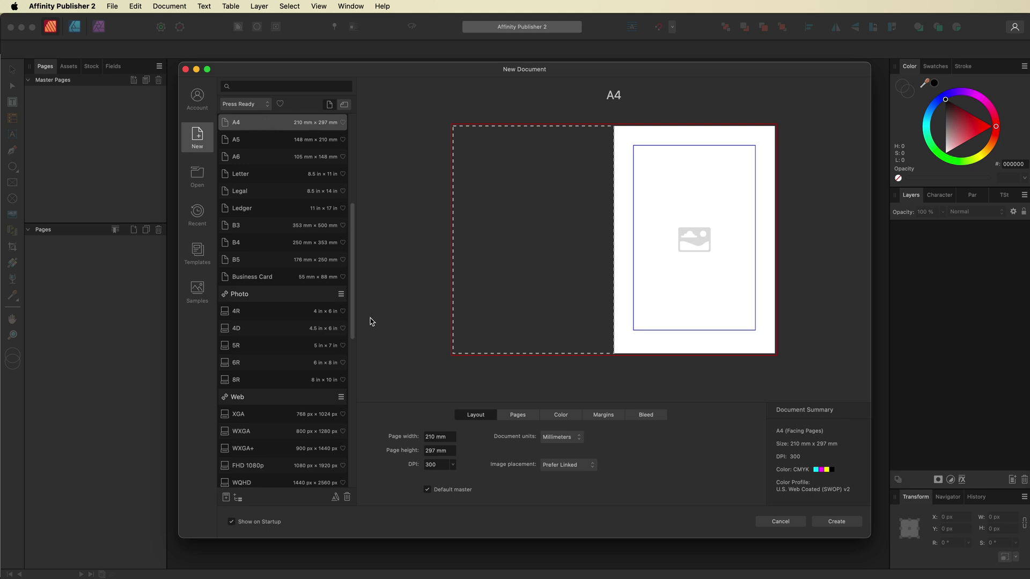
Step: In Affinity Publisher, create a new A4 document with facing pages and margins turned off
{"action": "left_click", "coordinate": [525, 417]}
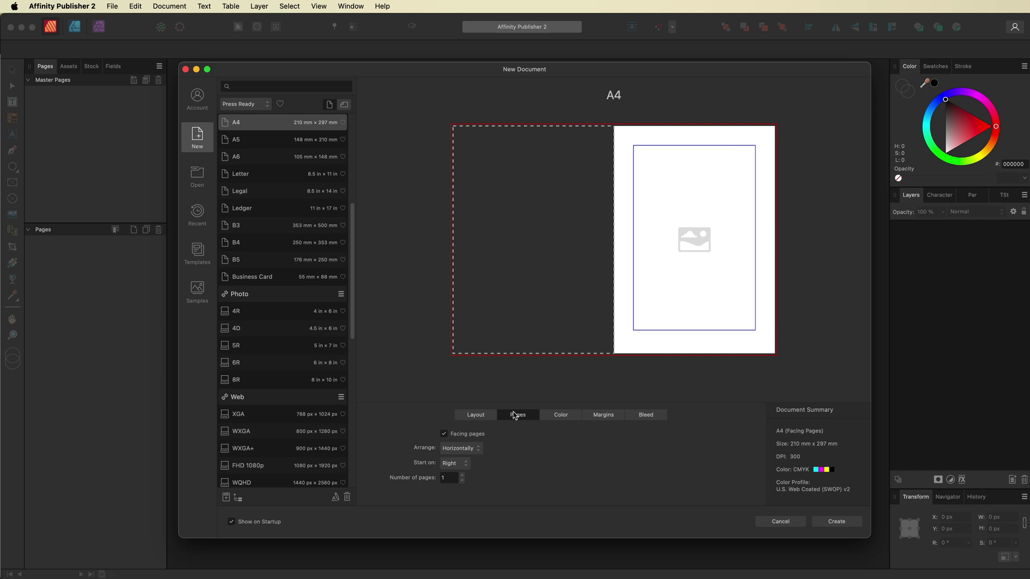
{"action": "left_click", "coordinate": [444, 435]}
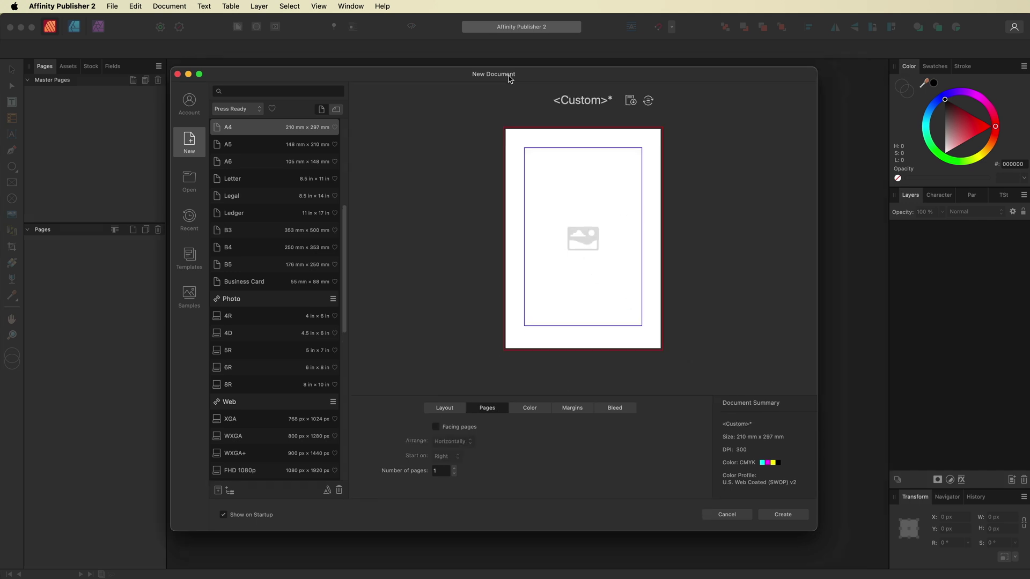
{"action": "left_click", "coordinate": [584, 411]}
{"action": "left_click", "coordinate": [435, 427]}
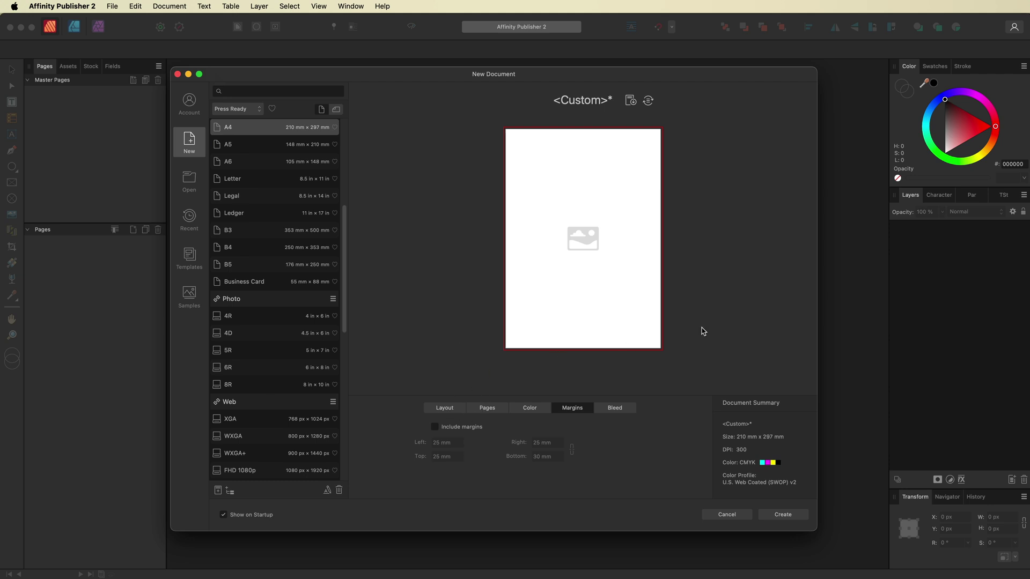
{"action": "left_click", "coordinate": [784, 514]}
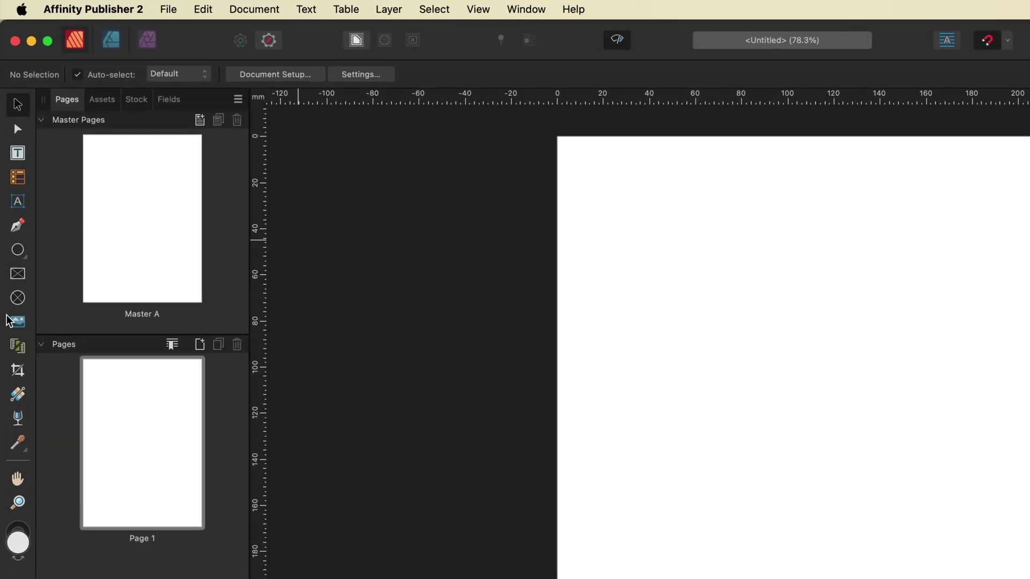
Step: Draw a data merge layout covering the whole A4 page and divide it into 6 rows and 4 columns
{"action": "left_click", "coordinate": [16, 349]}
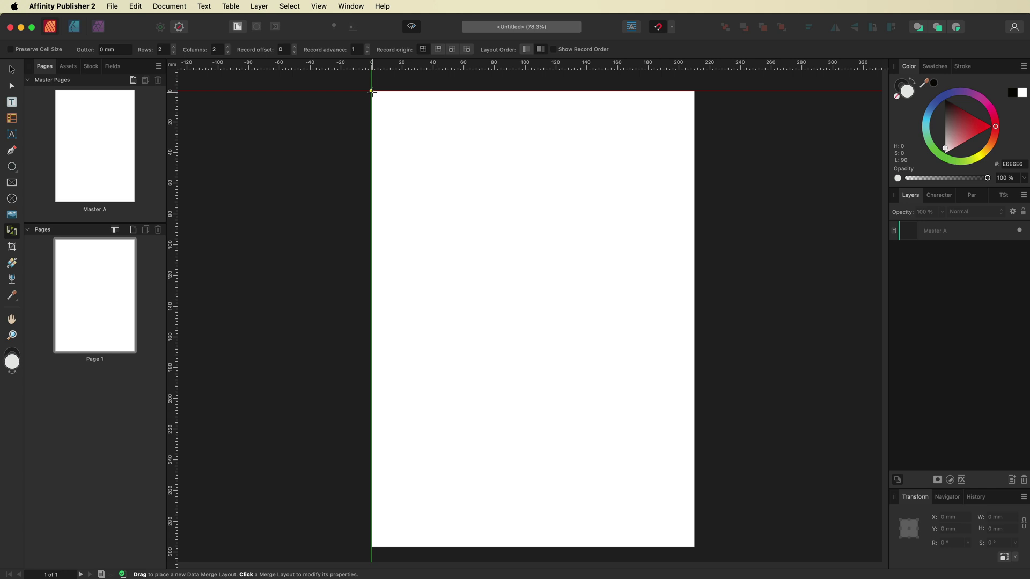
{"action": "left_click_drag", "start_coordinate": [372, 94], "coordinate": [693, 548]}
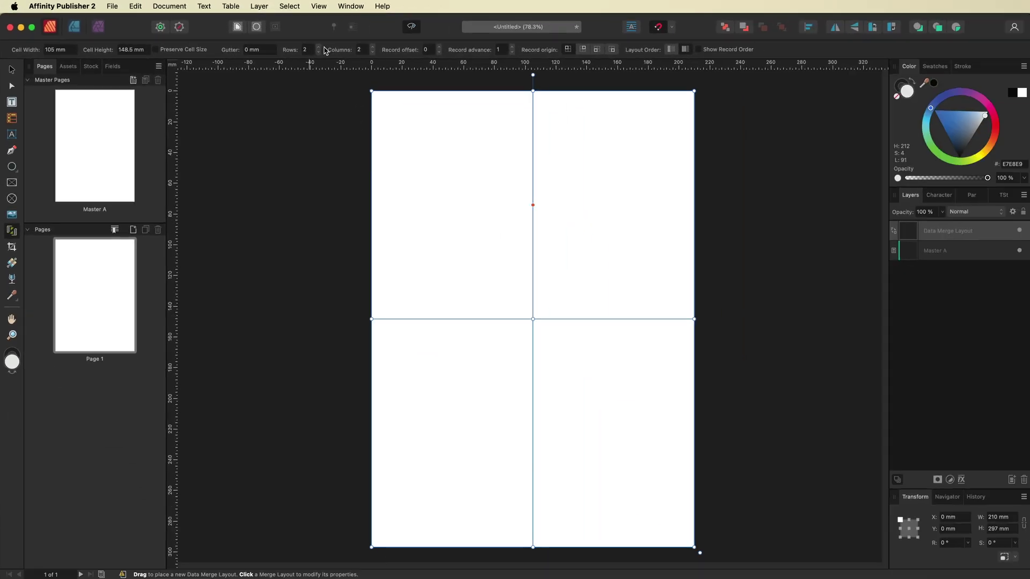
{"action": "left_click", "coordinate": [477, 70]}
{"action": "left_click", "coordinate": [320, 48]}
{"action": "left_click", "coordinate": [320, 48]}
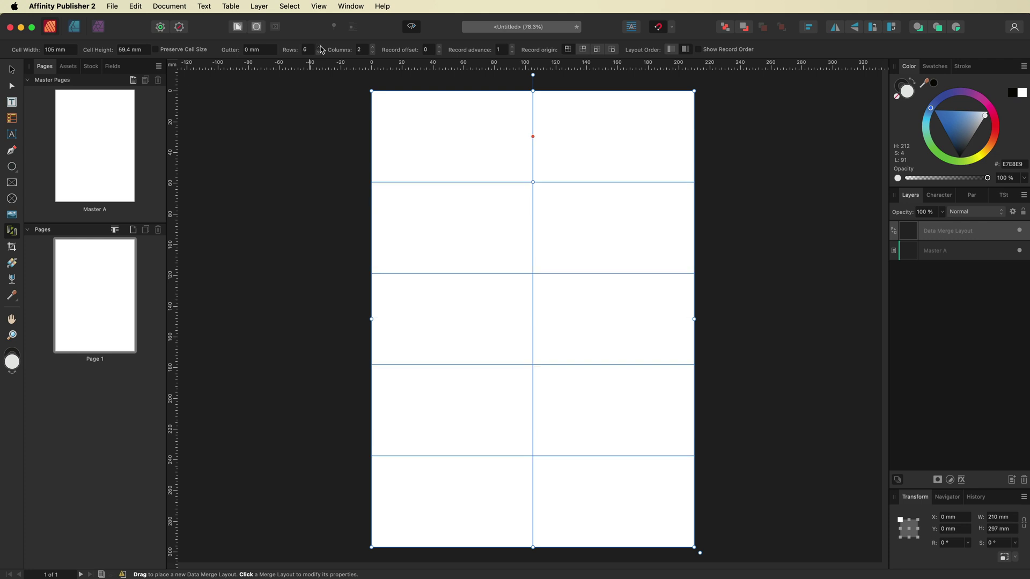
{"action": "left_click", "coordinate": [320, 47]}
{"action": "left_click", "coordinate": [374, 48]}
{"action": "left_click", "coordinate": [374, 47]}
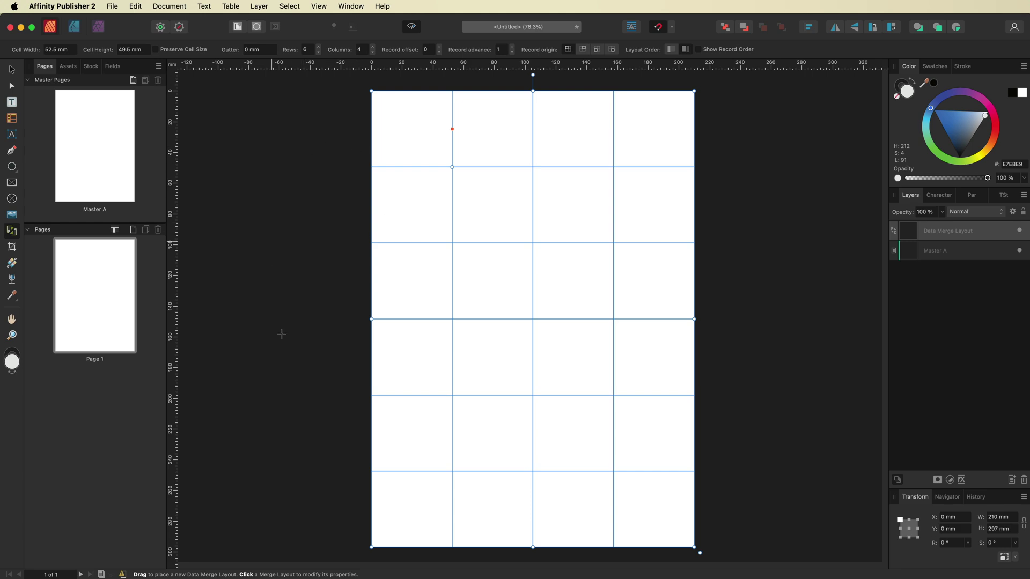
Step: Switch to the Amazon product page and check the label diameter in the title and the dimension image
{"action": "key", "text": "super+Tab"}
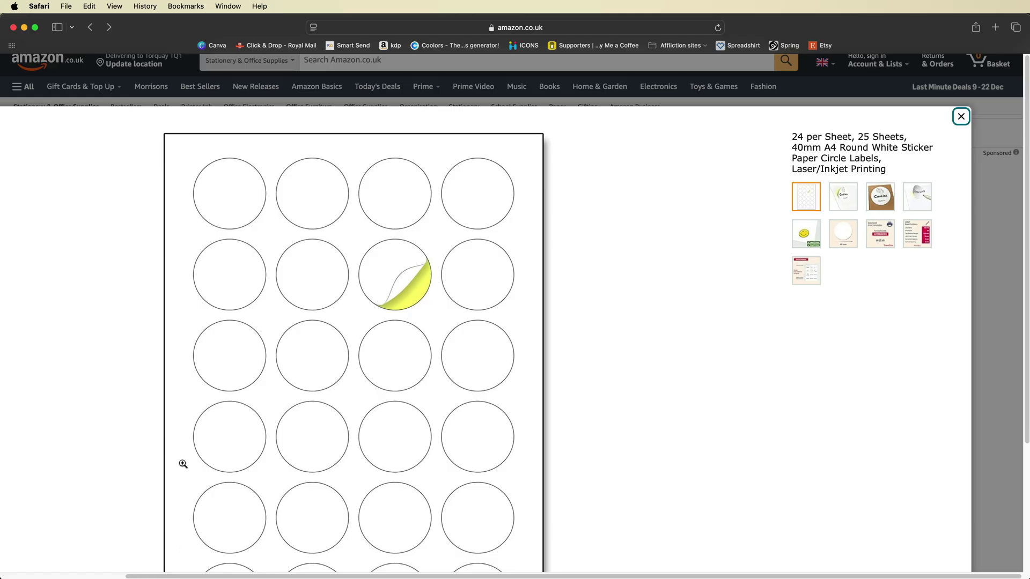
{"action": "left_click", "coordinate": [958, 116]}
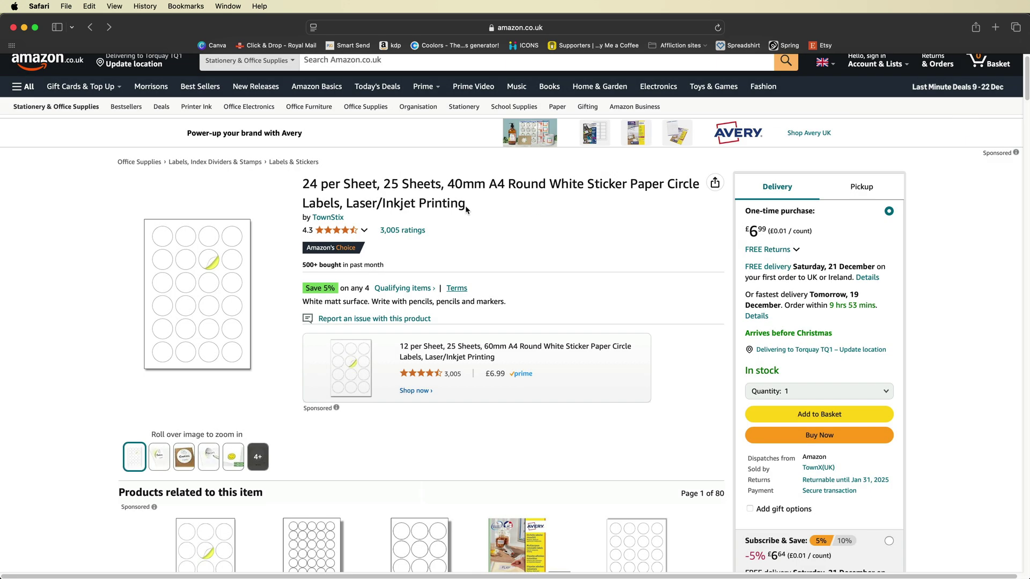
{"action": "left_click_drag", "start_coordinate": [450, 184], "coordinate": [481, 185]}
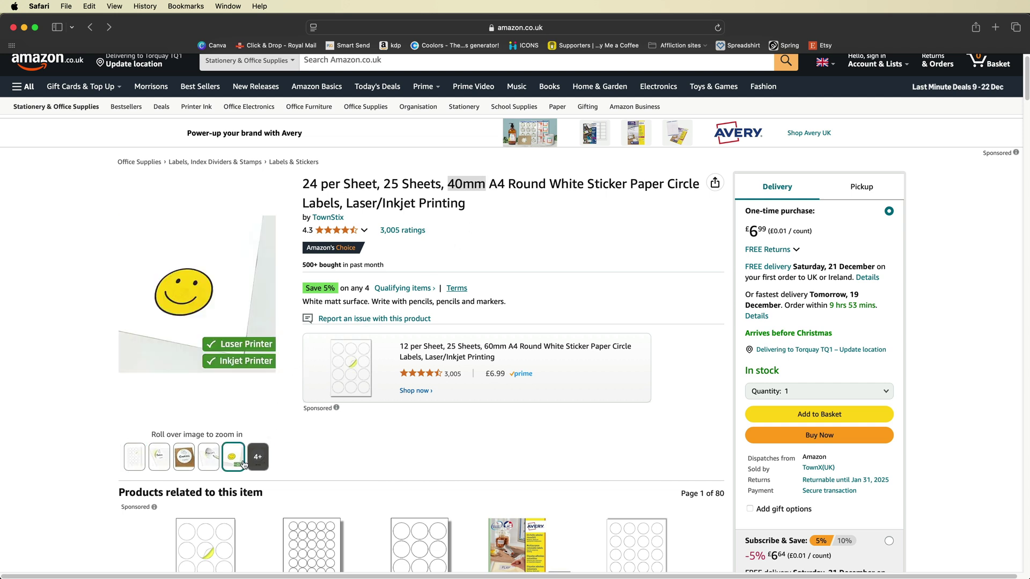
{"action": "mouse_move", "coordinate": [240, 358]}
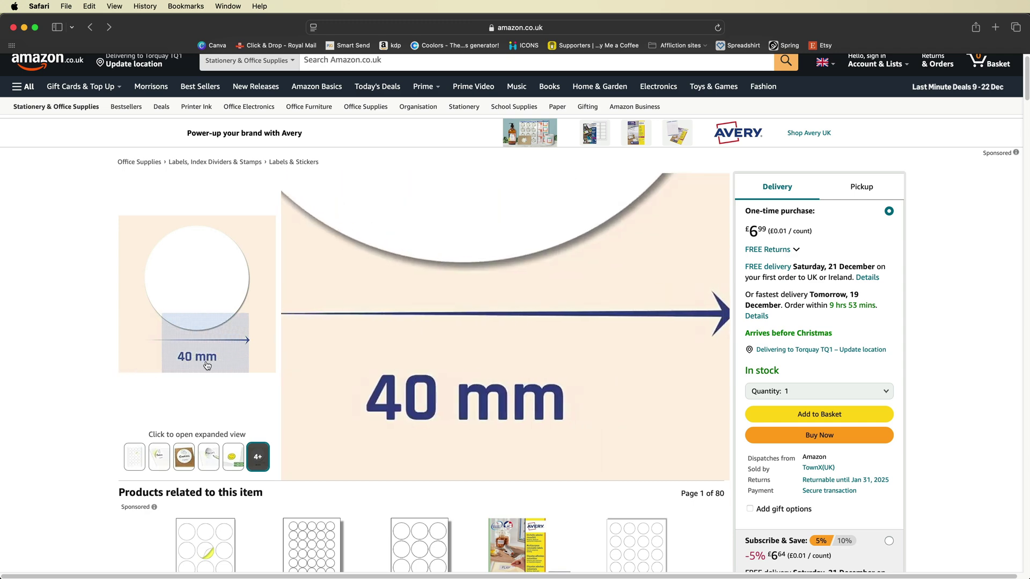
Step: Back in Affinity Publisher, set the layout's cell width and height to 40 mm and enable Preserve Cell Size
{"action": "key", "text": "super+Tab"}
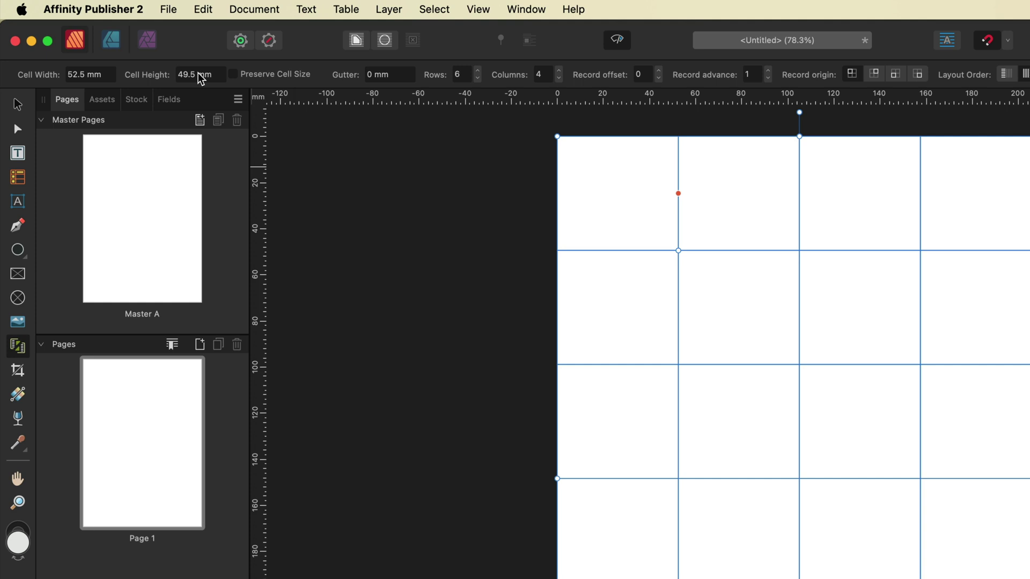
{"action": "left_click", "coordinate": [108, 74]}
{"action": "type", "text": "40"}
{"action": "left_click", "coordinate": [217, 74]}
{"action": "type", "text": "40"}
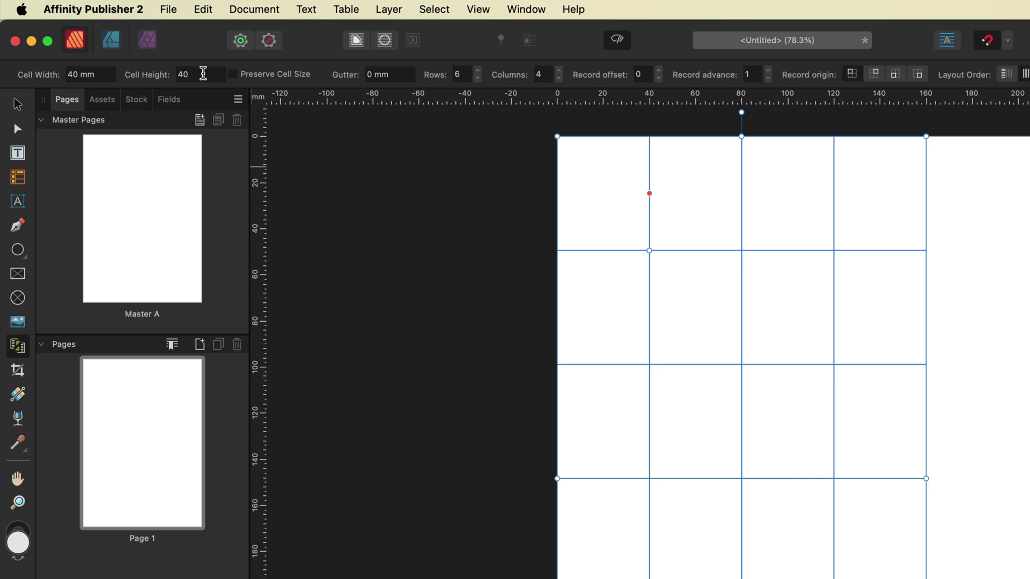
{"action": "left_click", "coordinate": [232, 75]}
{"action": "key", "text": "Return"}
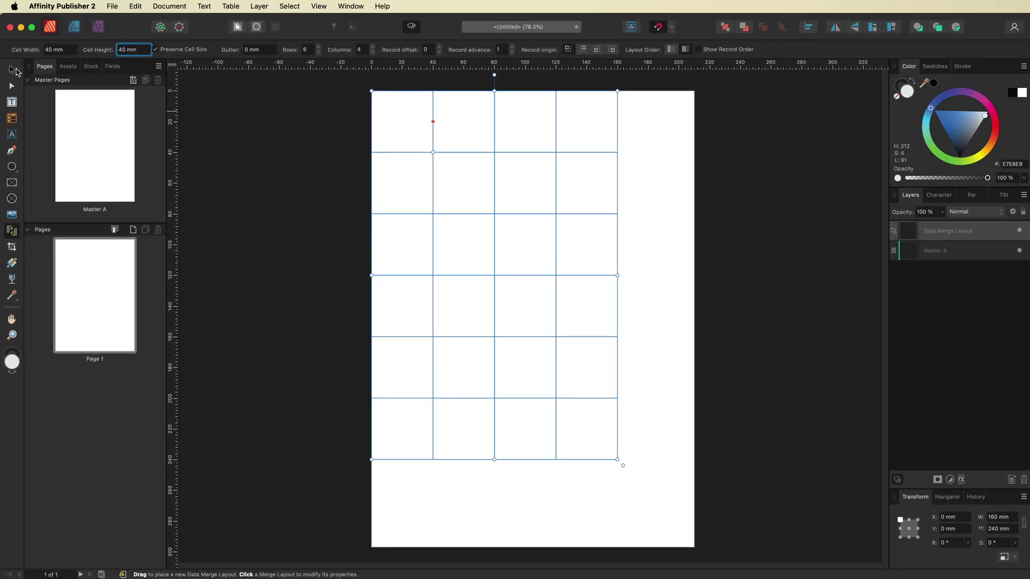
Step: Move the 6-by-4 merge layout to the horizontal and vertical centre of the page
{"action": "left_click", "coordinate": [12, 70]}
{"action": "left_click_drag", "start_coordinate": [492, 225], "coordinate": [527, 265]}
{"action": "key", "text": "d"}
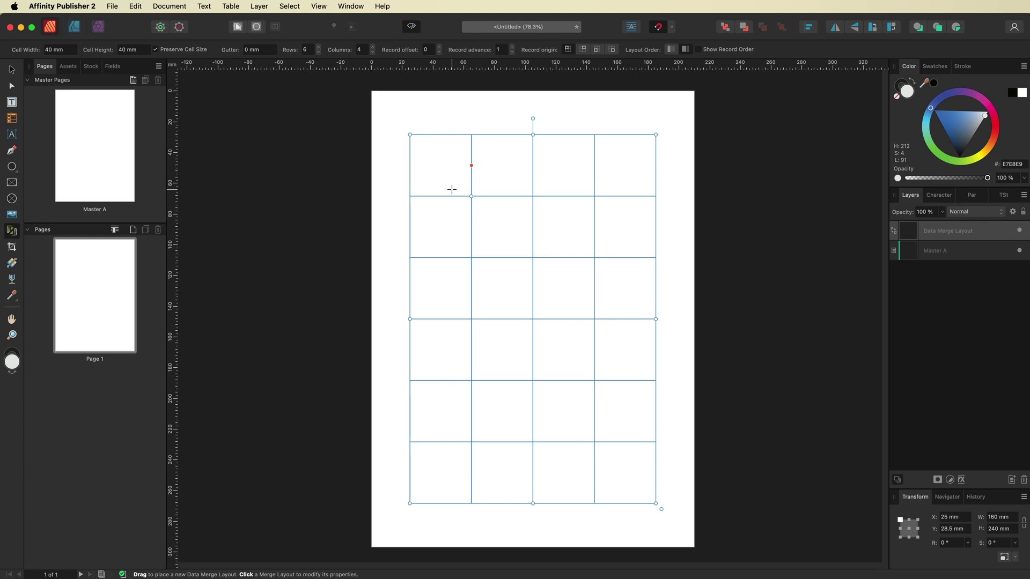
Step: Draw an ellipse inside the first layout cell and set its width and height to 40 mm
{"action": "left_click", "coordinate": [12, 168]}
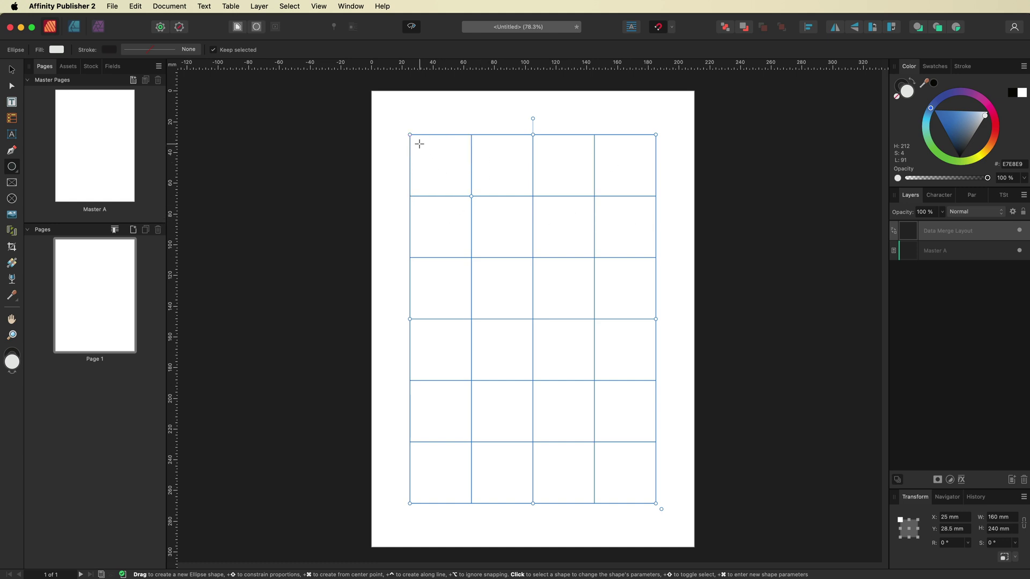
{"action": "left_click_drag", "start_coordinate": [418, 143], "coordinate": [460, 187]}
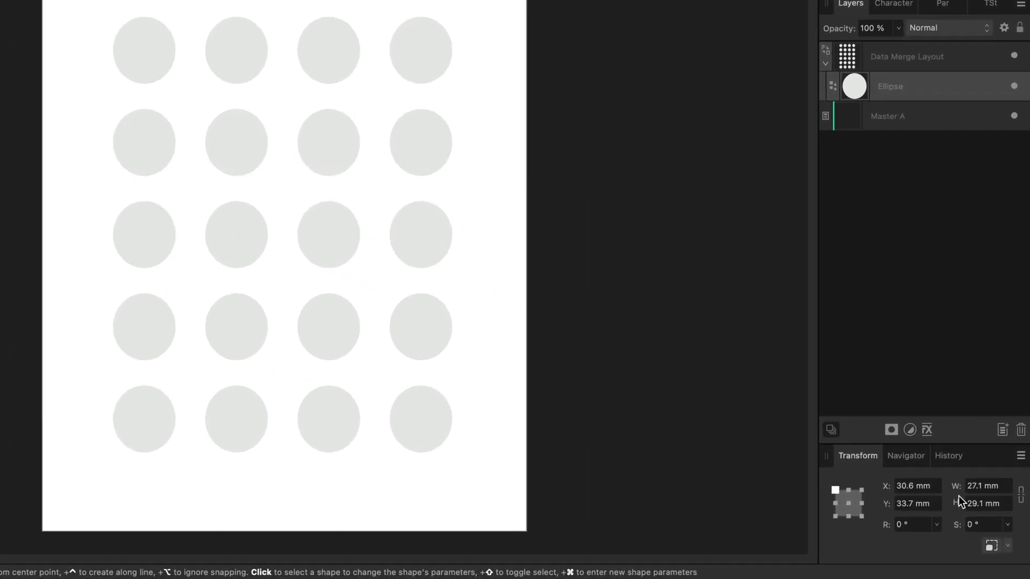
{"action": "left_click", "coordinate": [1002, 487]}
{"action": "type", "text": "40"}
{"action": "left_click", "coordinate": [1006, 505]}
{"action": "type", "text": "40"}
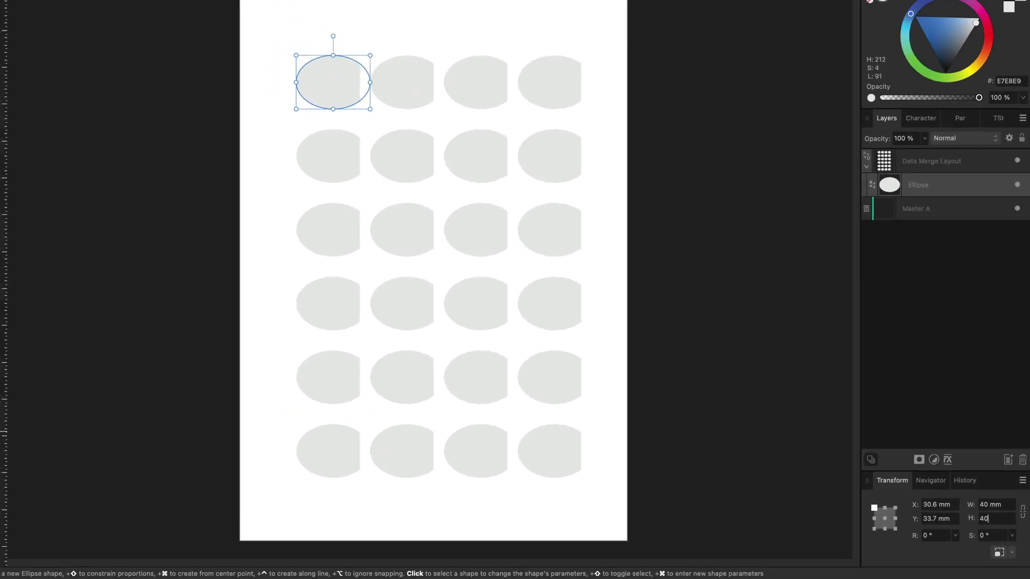
{"action": "key", "text": "Return"}
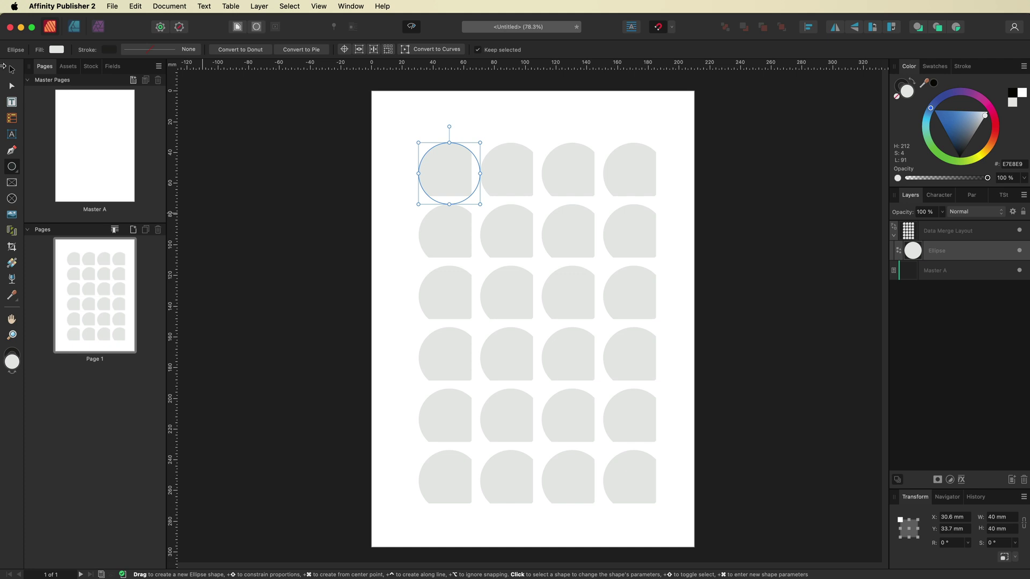
Step: Align the circle with the first cell so it fills it, and recolour its fill dark slate blue (40556D)
{"action": "left_click", "coordinate": [9, 70]}
{"action": "left_click_drag", "start_coordinate": [444, 173], "coordinate": [432, 163]}
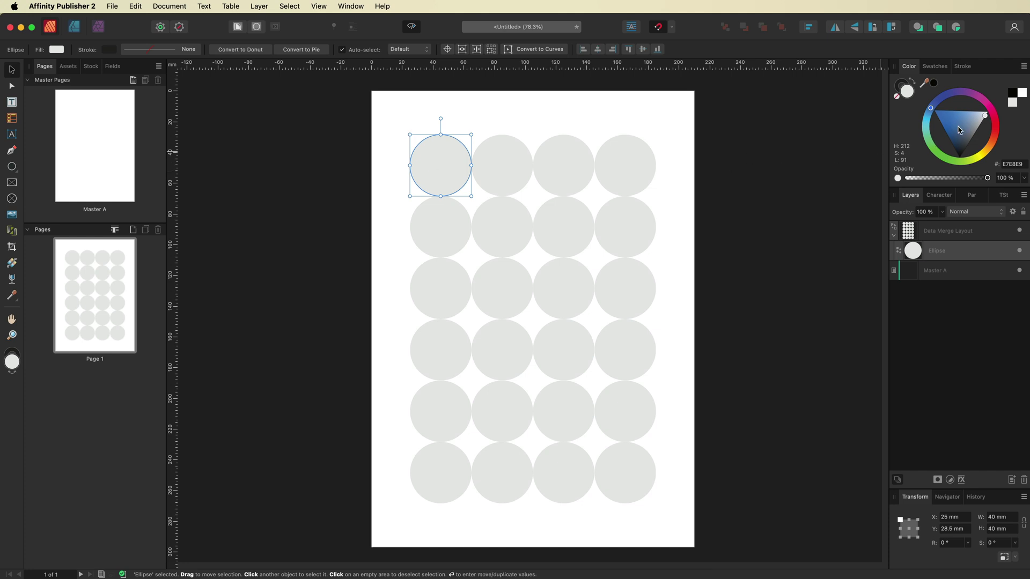
{"action": "left_click_drag", "start_coordinate": [960, 130], "coordinate": [964, 141]}
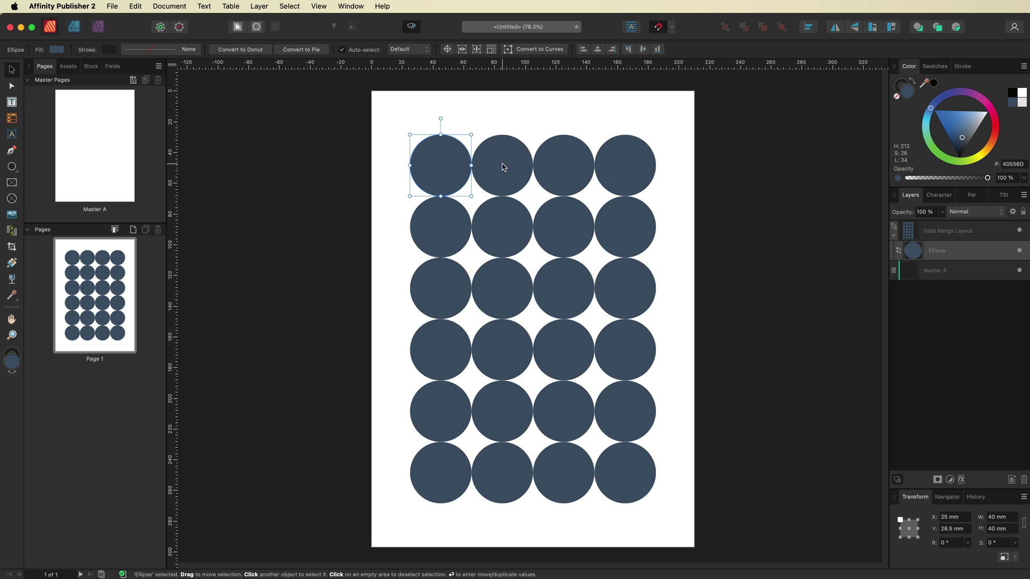
Step: Switch to the Amazon product page and examine the gaps between labels in the sheet image
{"action": "key", "text": "super+Tab"}
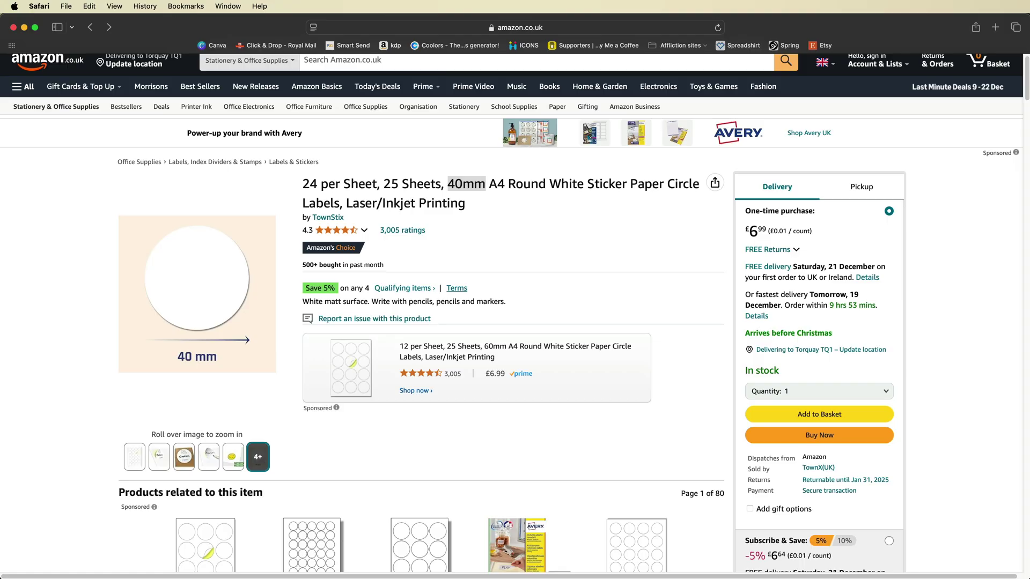
{"action": "mouse_move", "coordinate": [134, 456]}
{"action": "left_click", "coordinate": [199, 342]}
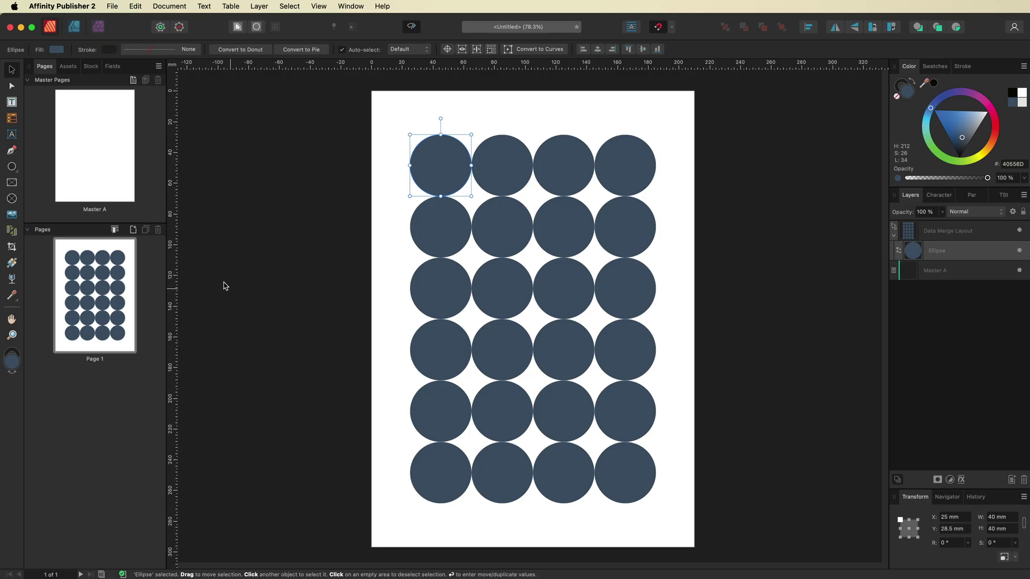
Step: Back in Affinity Publisher, set the gutter of the data merge layout to 5 mm
{"action": "left_click", "coordinate": [11, 233]}
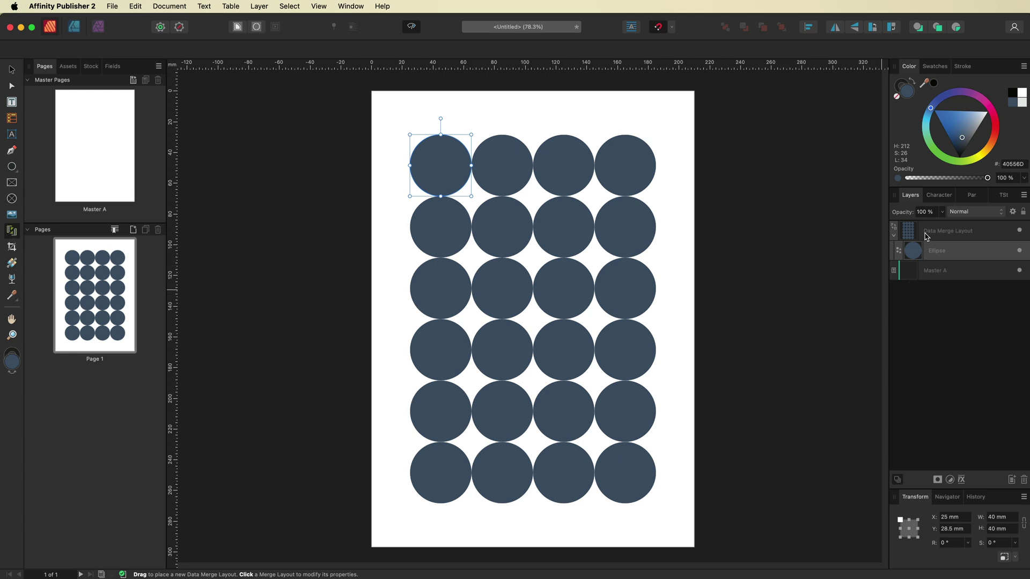
{"action": "left_click", "coordinate": [955, 235]}
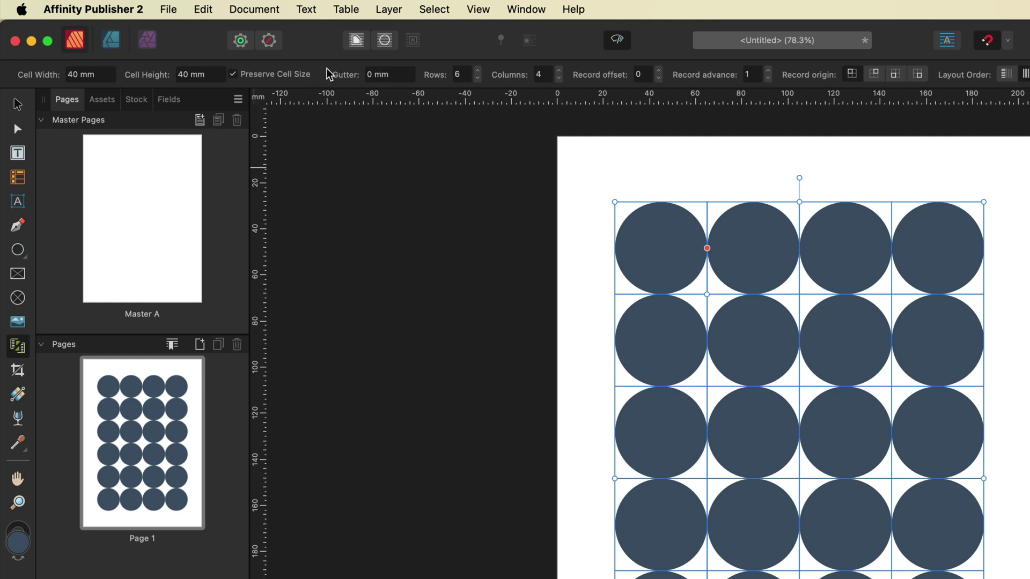
{"action": "left_click", "coordinate": [397, 76]}
{"action": "type", "text": "5"}
{"action": "key", "text": "Return"}
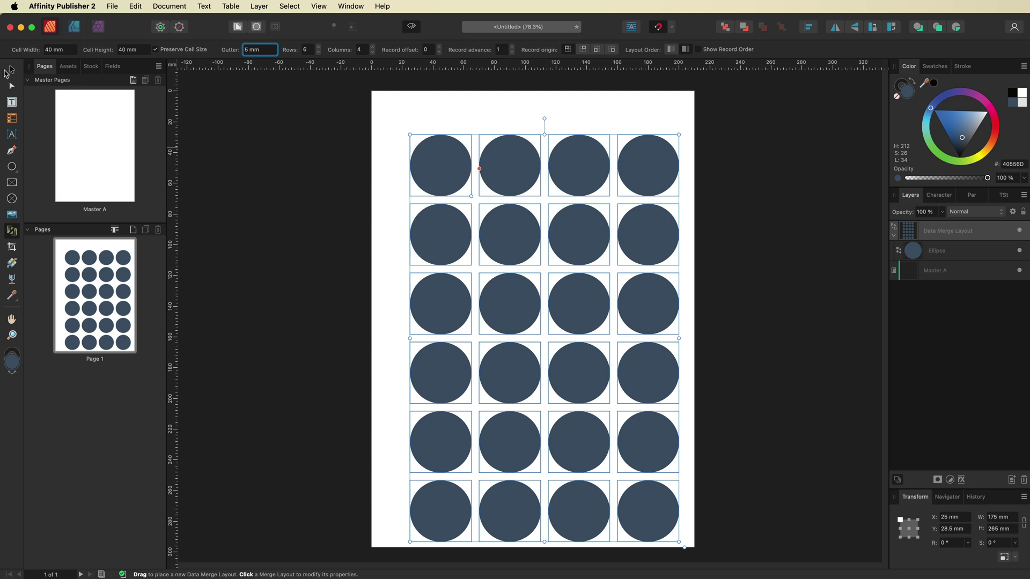
Step: Recentre the spaced-out grid of circles on the page and deselect it
{"action": "left_click", "coordinate": [11, 71]}
{"action": "left_click_drag", "start_coordinate": [549, 279], "coordinate": [526, 258]}
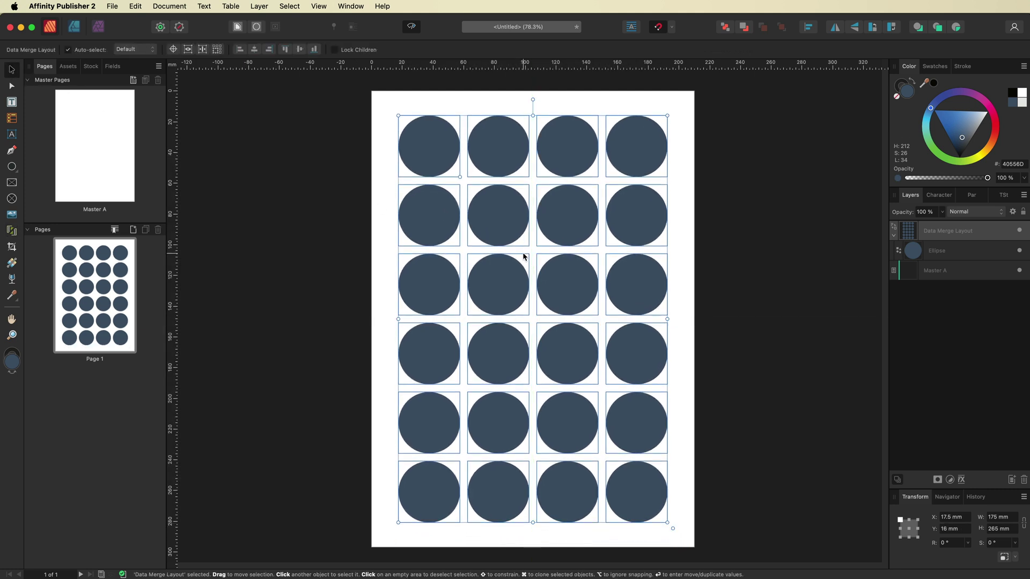
{"action": "left_click", "coordinate": [206, 102]}
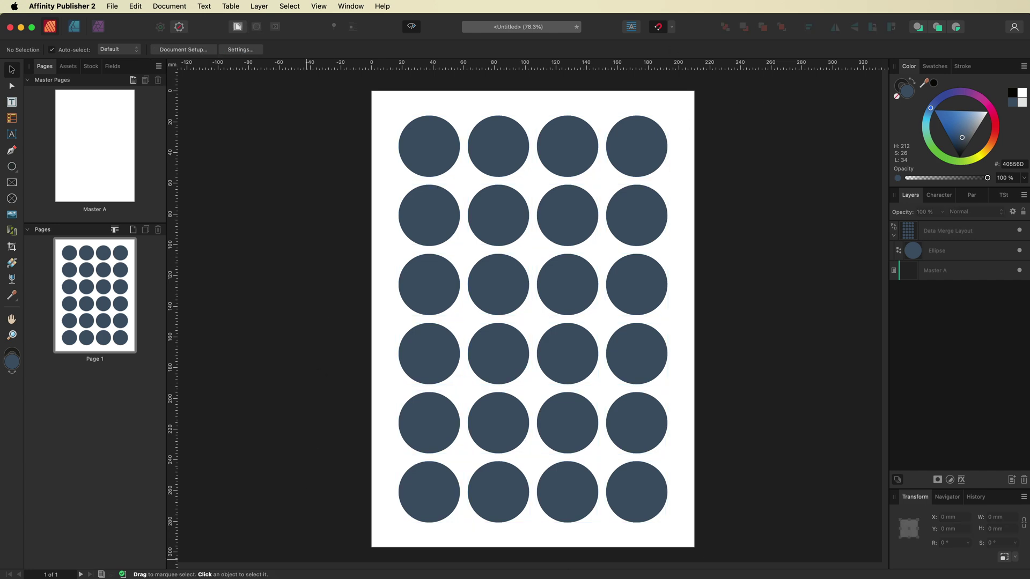
Step: Switch to the Amazon product page to recheck the label sheet image, then close the enlarged image view
{"action": "key", "text": "super+Tab"}
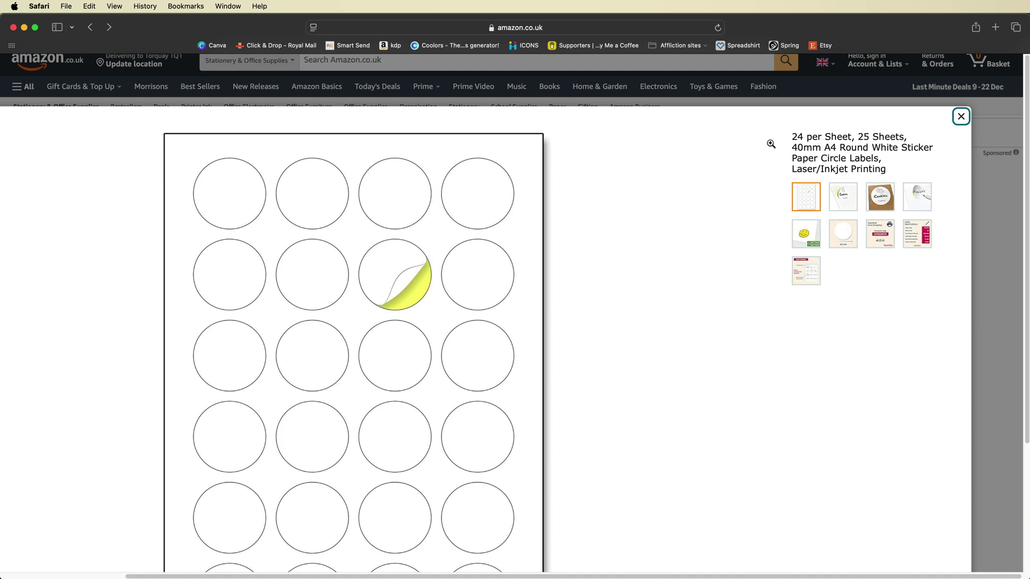
{"action": "left_click", "coordinate": [960, 115]}
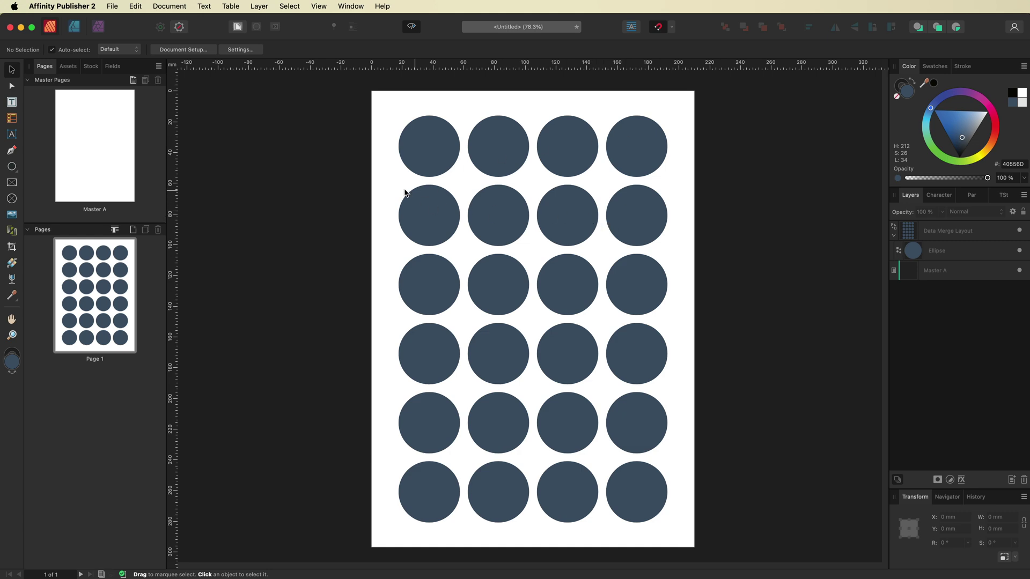
Step: Back in Affinity Publisher, draw a concentric circle about 38.2 mm in diameter inside the first label circle of the top row
{"action": "key", "text": "super+equal"}
{"action": "key", "text": "super+equal"}
{"action": "key", "text": "super+equal"}
{"action": "key", "text": "super+equal"}
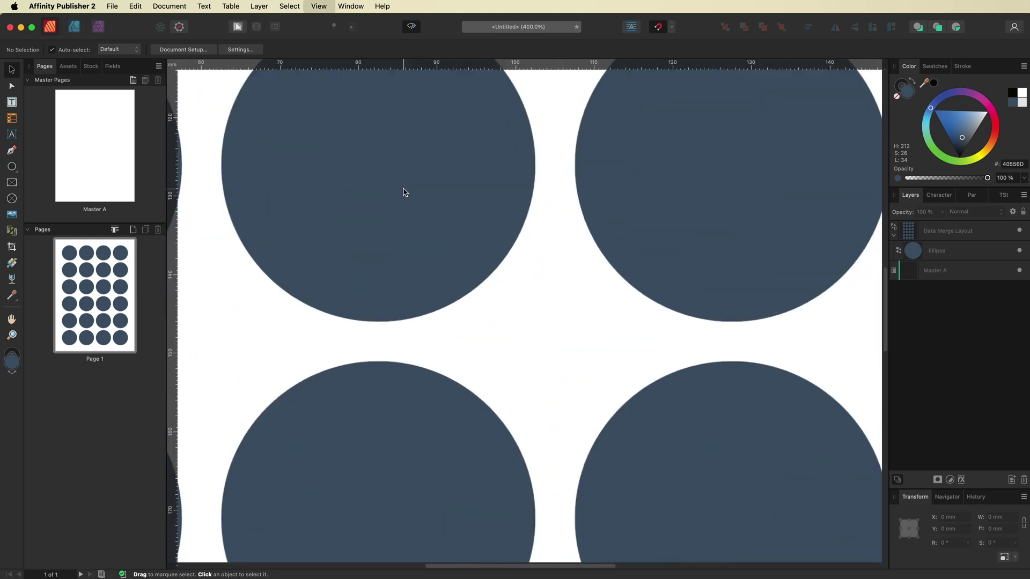
{"action": "scroll", "coordinate": [404, 192], "scroll_direction": "up", "scroll_amount": 15}
{"action": "scroll", "coordinate": [404, 192], "scroll_direction": "left", "scroll_amount": 5}
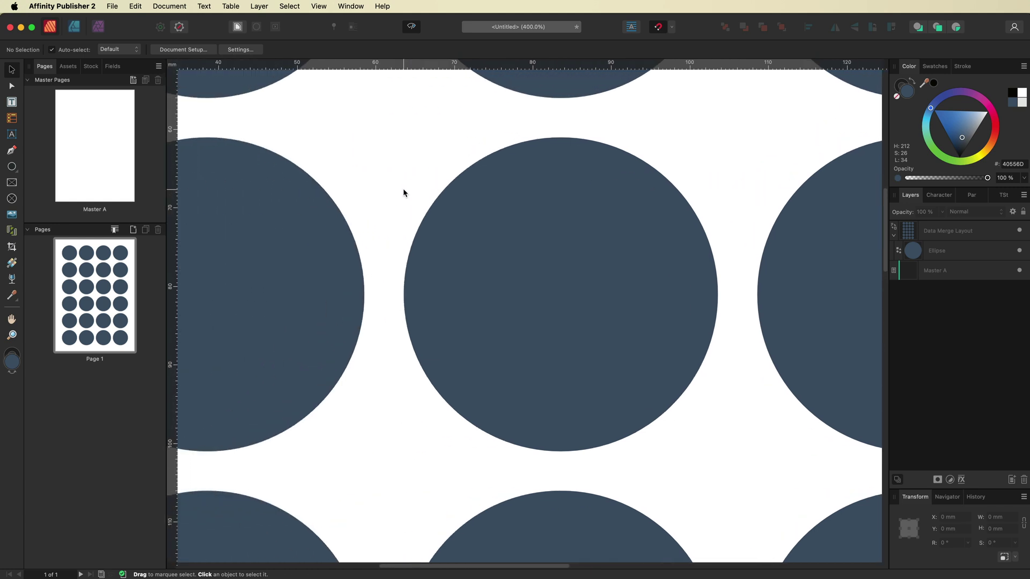
{"action": "scroll", "coordinate": [404, 192], "scroll_direction": "left", "scroll_amount": 10}
{"action": "scroll", "coordinate": [404, 192], "scroll_direction": "up", "scroll_amount": 5}
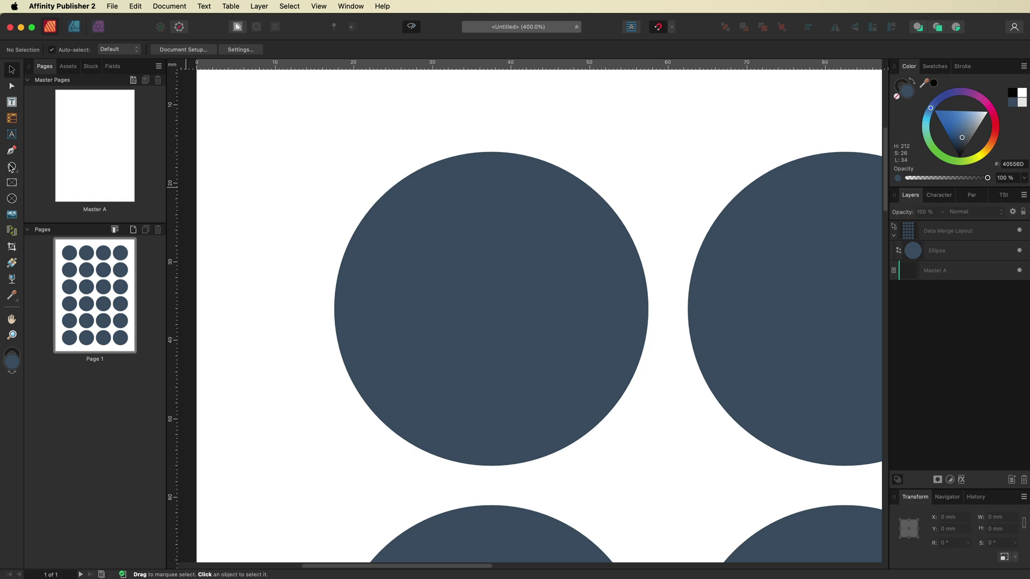
{"action": "left_click", "coordinate": [11, 167]}
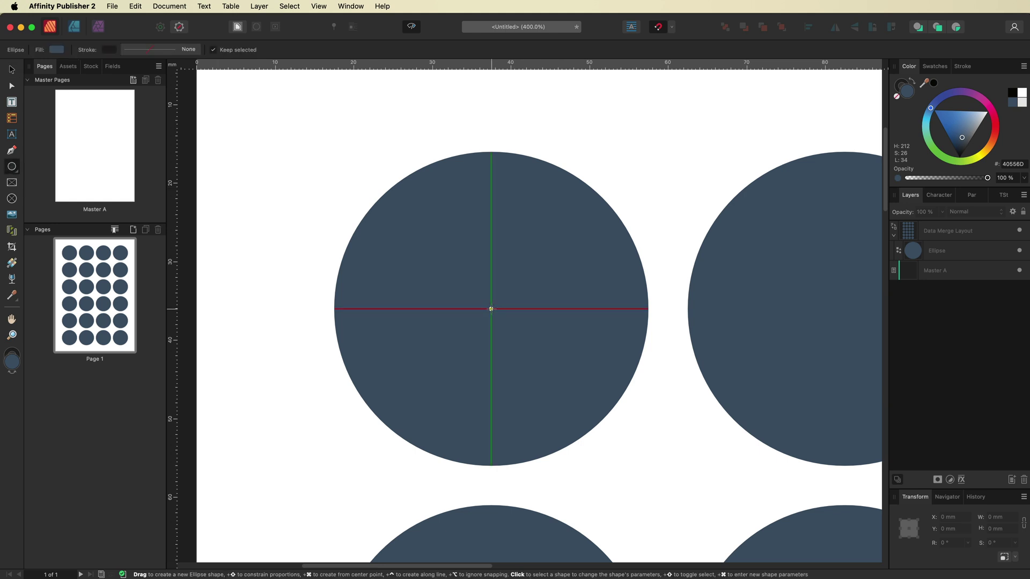
{"action": "left_click_drag", "start_coordinate": [491, 309], "coordinate": [398, 101]}
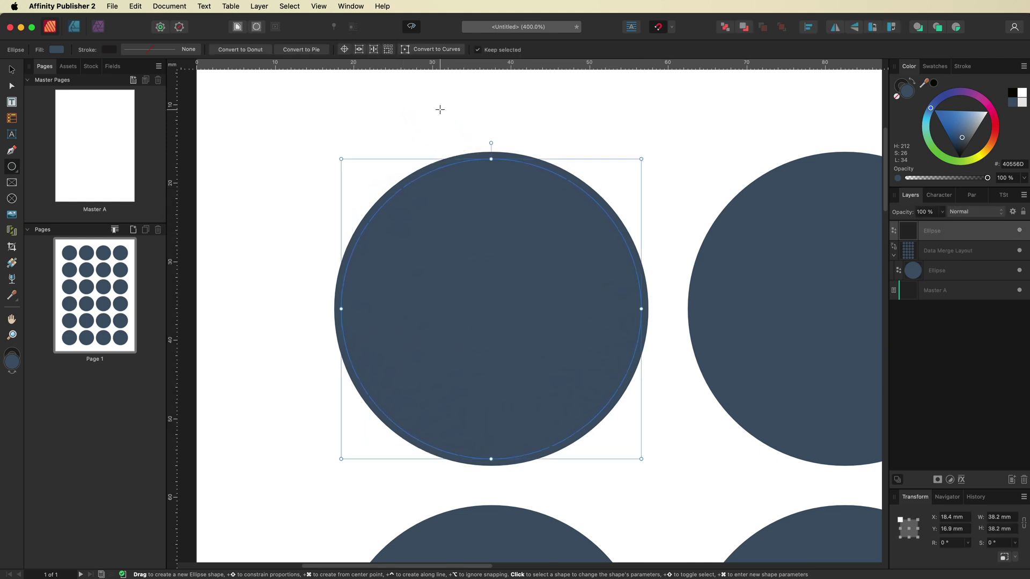
Step: Remove the inner circle's fill and give it a white (FFFFFF) stroke 1 pt wide
{"action": "left_click", "coordinate": [897, 96]}
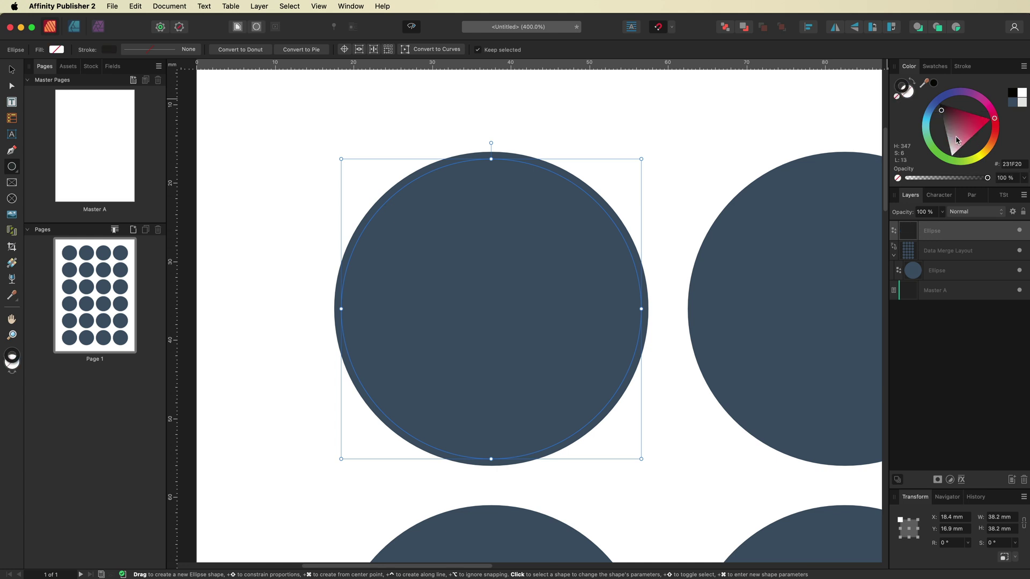
{"action": "key", "text": "x"}
{"action": "left_click_drag", "start_coordinate": [955, 136], "coordinate": [951, 157]}
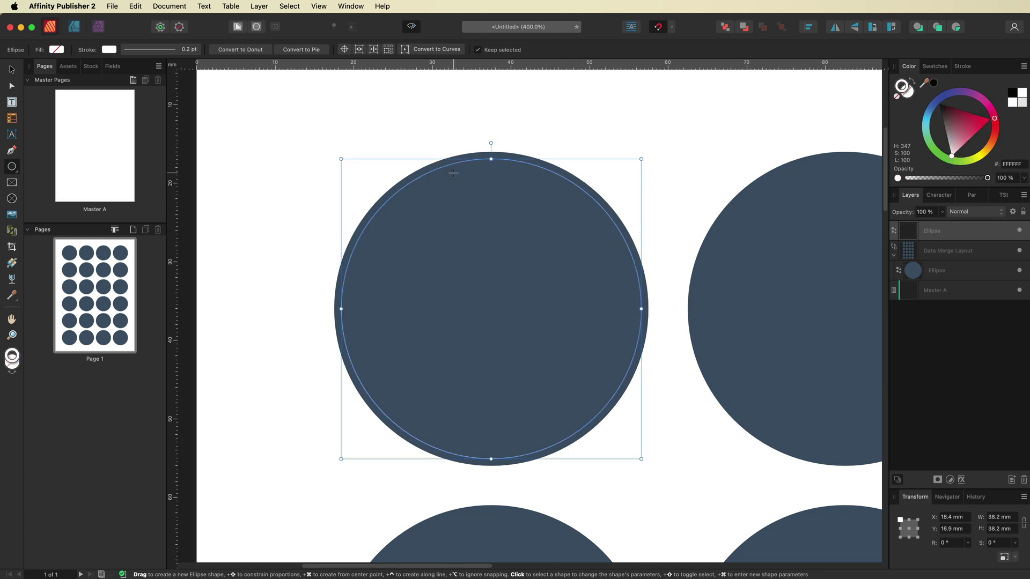
{"action": "left_click", "coordinate": [154, 51]}
{"action": "left_click_drag", "start_coordinate": [116, 83], "coordinate": [131, 84]}
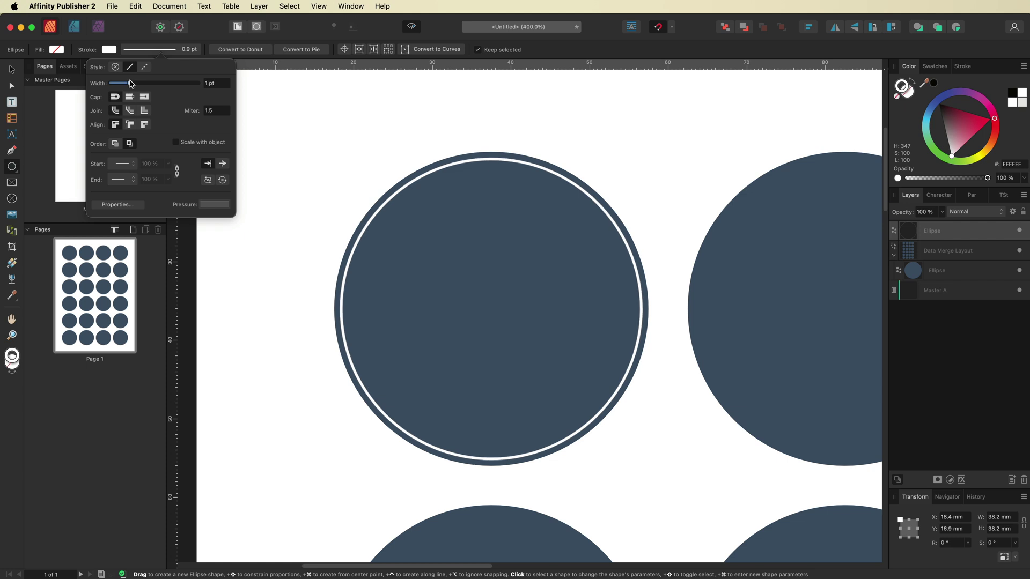
{"action": "left_click", "coordinate": [12, 71]}
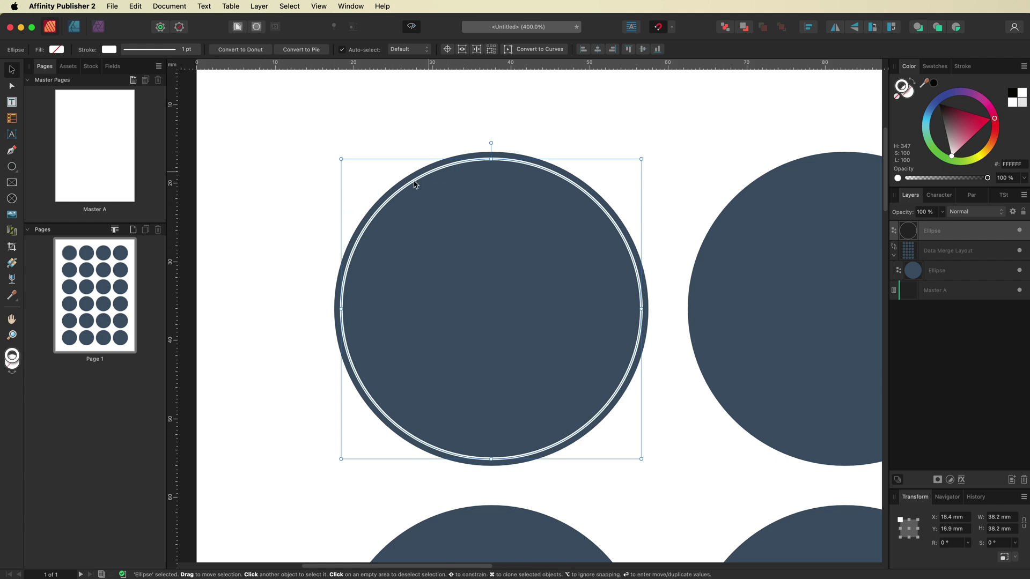
Step: Move the white ring into the data merge layout, above the filled circle, so it repeats on every label
{"action": "scroll", "coordinate": [488, 342], "scroll_direction": "right", "scroll_amount": 3}
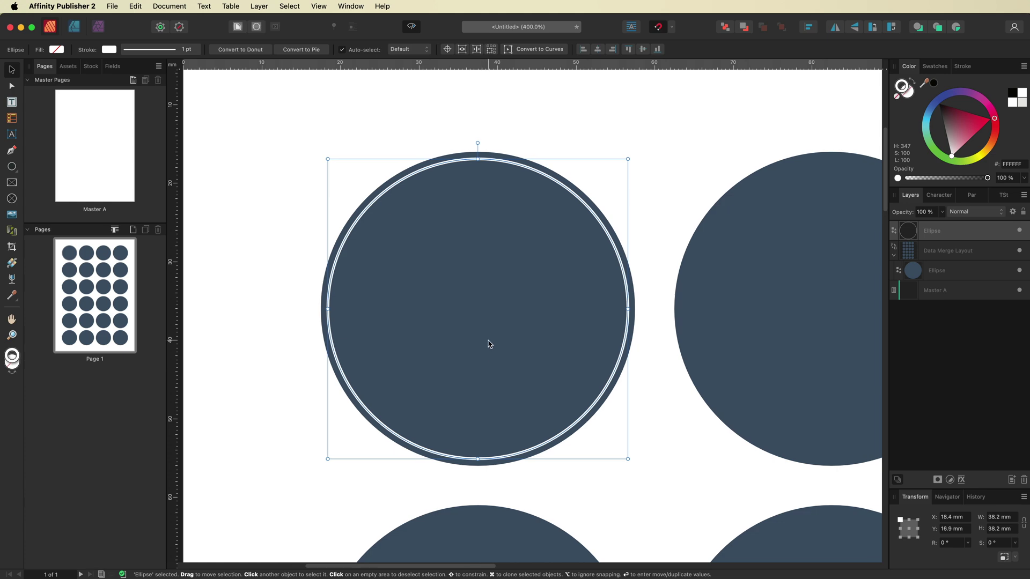
{"action": "scroll", "coordinate": [807, 283], "scroll_direction": "right", "scroll_amount": 1}
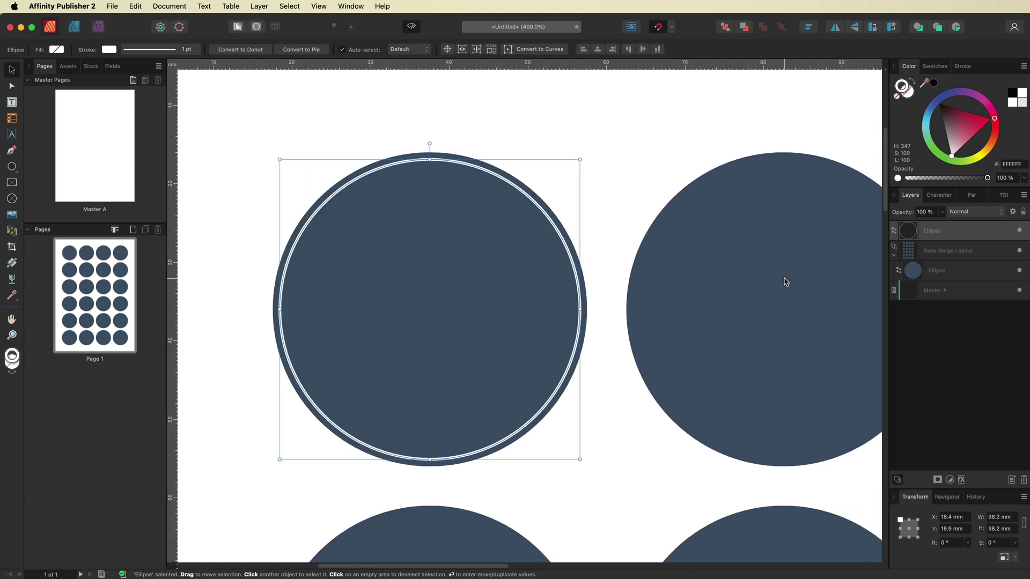
{"action": "key", "text": "super+minus"}
{"action": "key", "text": "super+minus"}
{"action": "key", "text": "super+minus"}
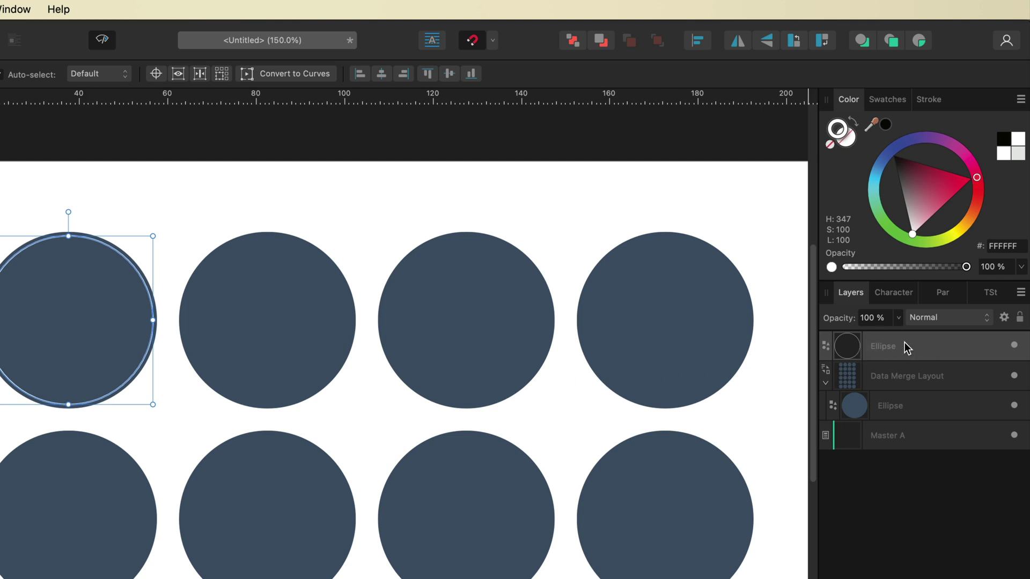
{"action": "left_click_drag", "start_coordinate": [904, 343], "coordinate": [931, 374]}
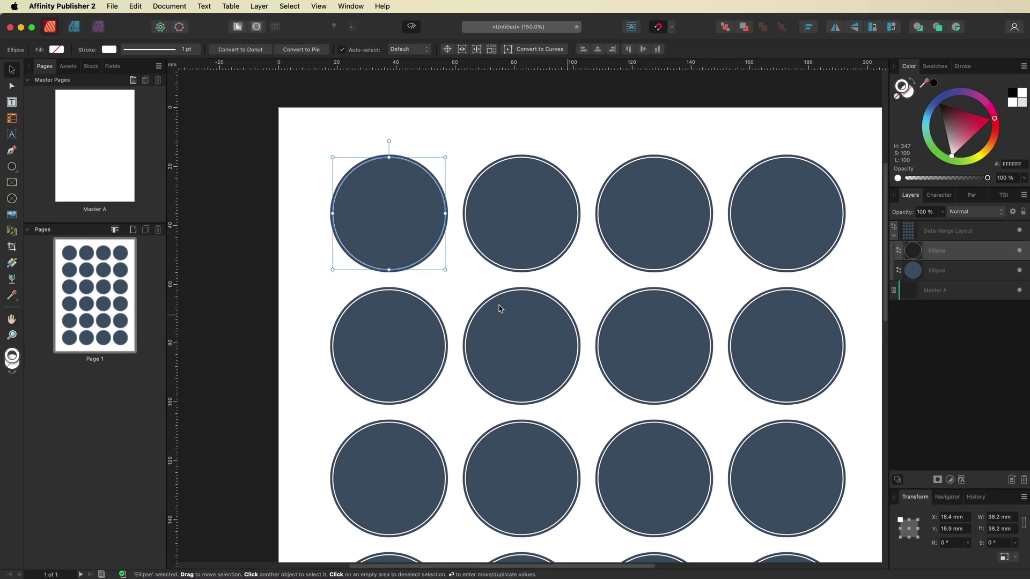
Step: Deselect the ring and draw a text frame 40 mm wide and about 18.3 mm high across the middle of the first label
{"action": "key", "text": "super+equal"}
{"action": "key", "text": "super+equal"}
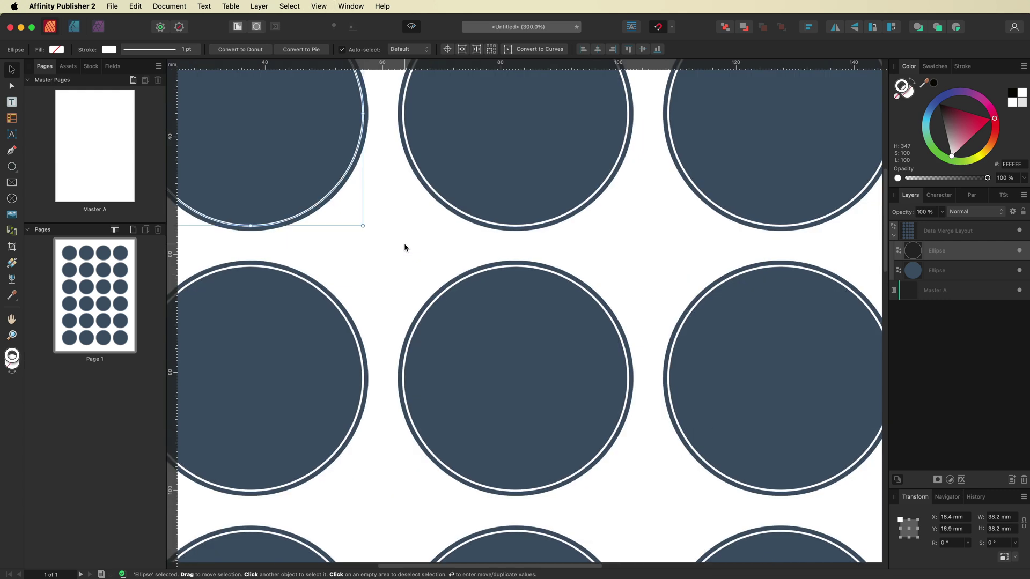
{"action": "scroll", "coordinate": [405, 247], "scroll_direction": "up", "scroll_amount": 5}
{"action": "scroll", "coordinate": [405, 248], "scroll_direction": "left", "scroll_amount": 3}
{"action": "scroll", "coordinate": [405, 248], "scroll_direction": "left", "scroll_amount": 4}
{"action": "key", "text": "super+equal"}
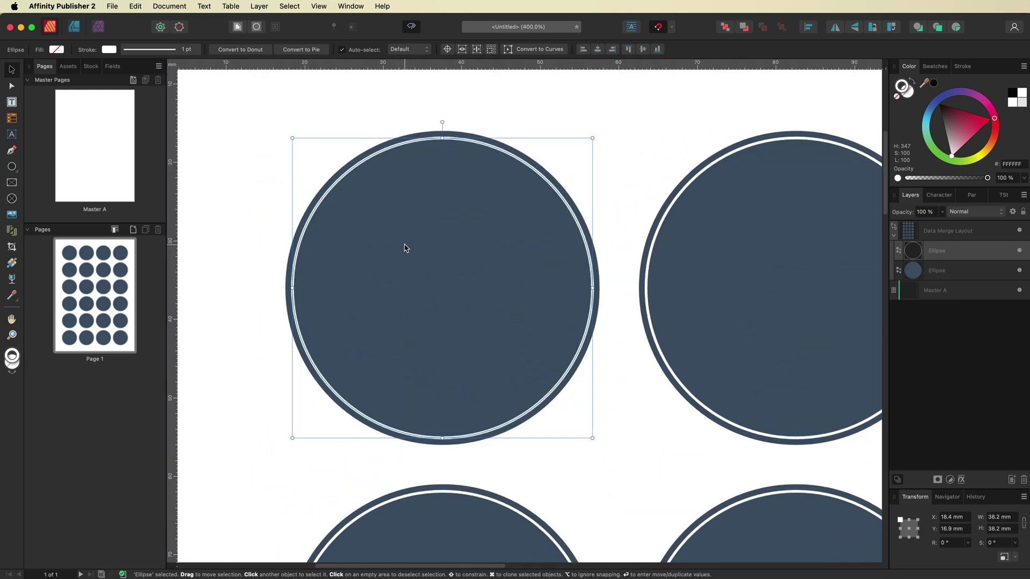
{"action": "key", "text": "super+d"}
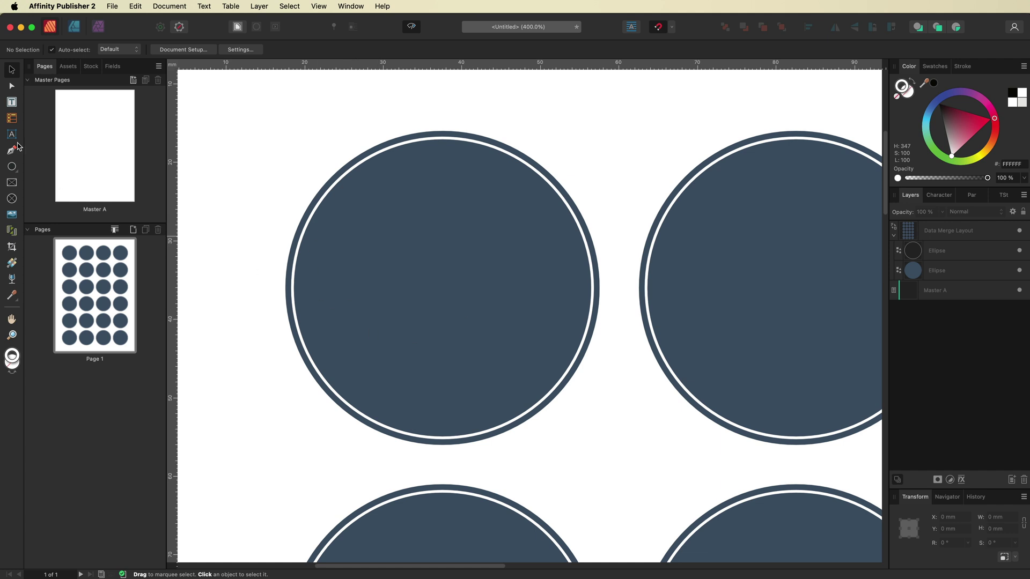
{"action": "left_click", "coordinate": [11, 103]}
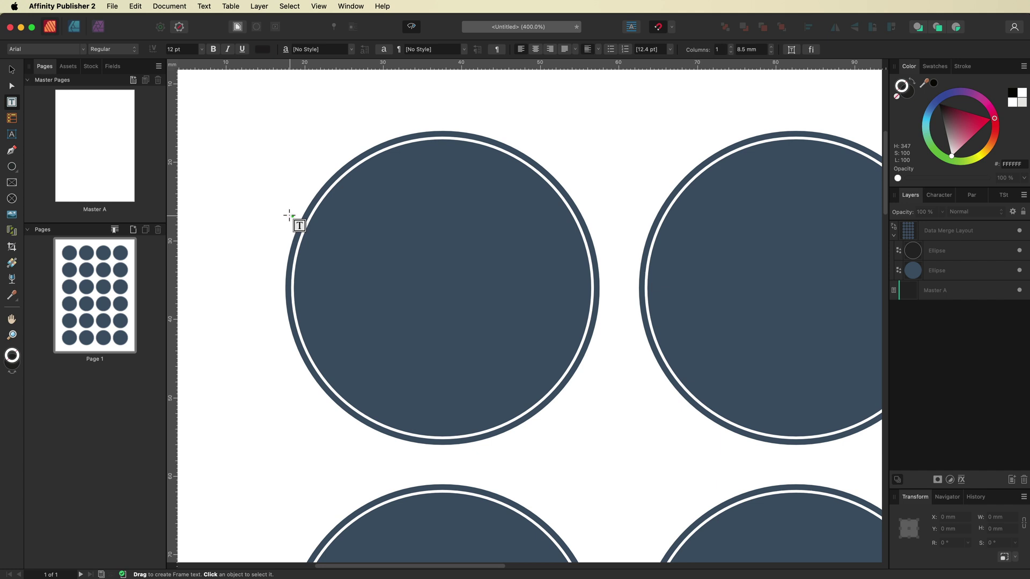
{"action": "left_click_drag", "start_coordinate": [292, 214], "coordinate": [599, 357]}
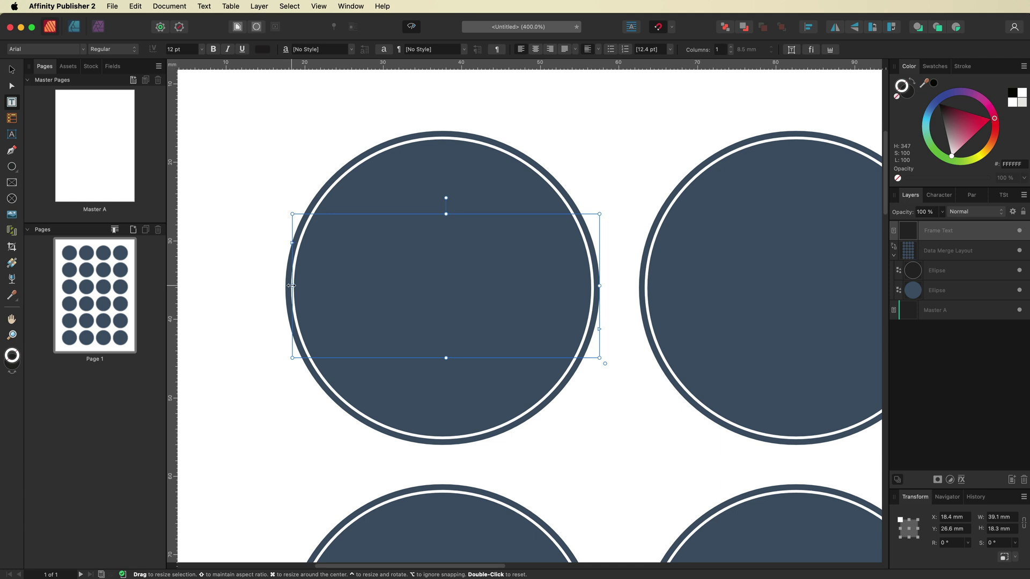
{"action": "left_click_drag", "start_coordinate": [291, 286], "coordinate": [285, 285]}
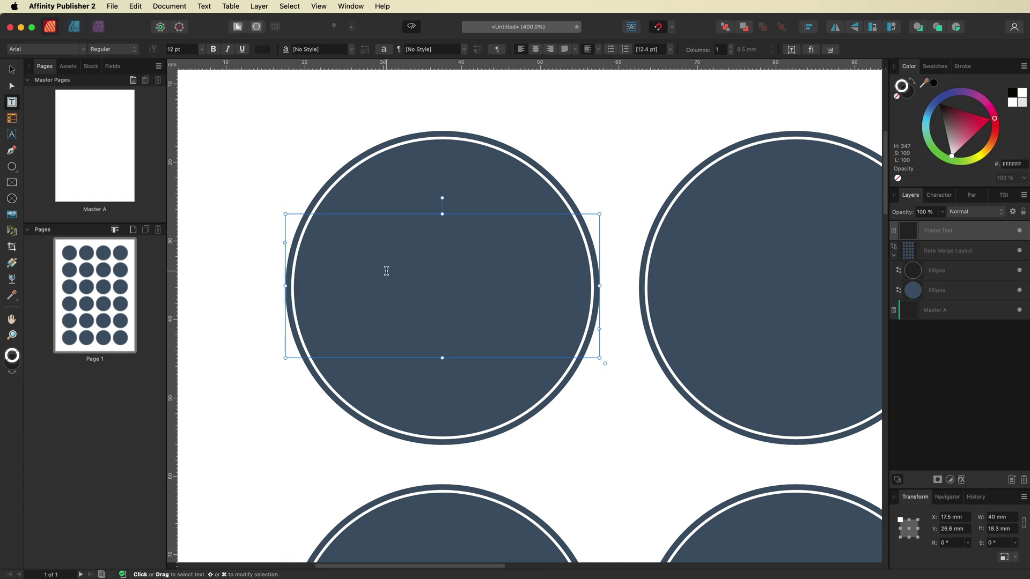
Step: Paste the text SPICE NAME into the frame and centre it horizontally and vertically
{"action": "key", "text": "super+v"}
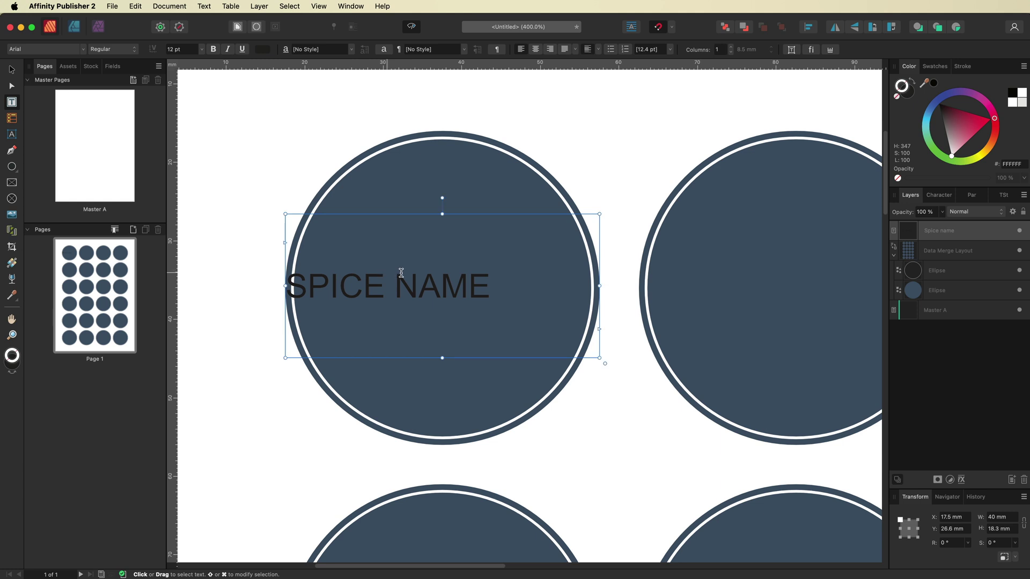
{"action": "key", "text": "super+a"}
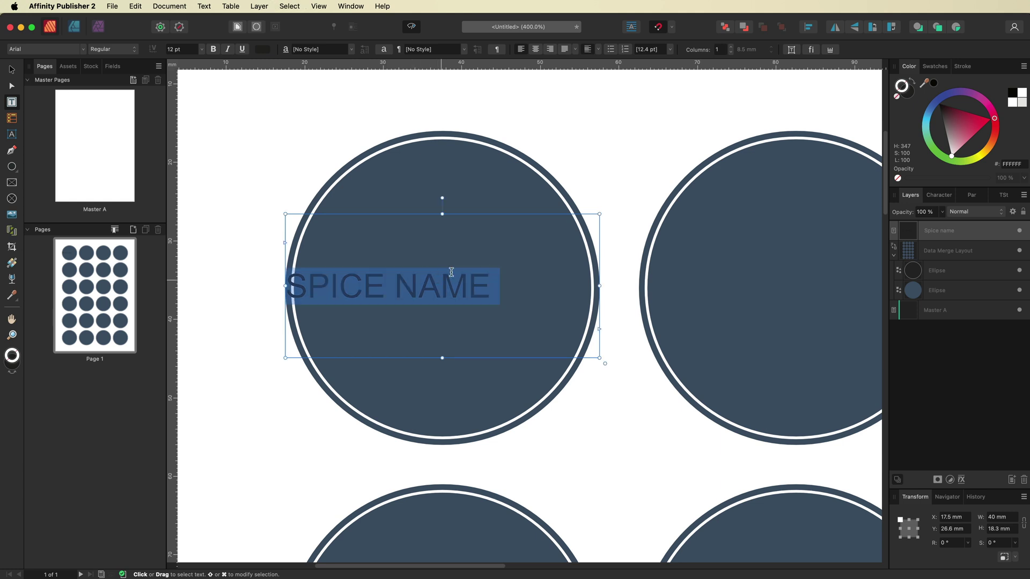
{"action": "left_click", "coordinate": [536, 49]}
{"action": "left_click", "coordinate": [598, 49]}
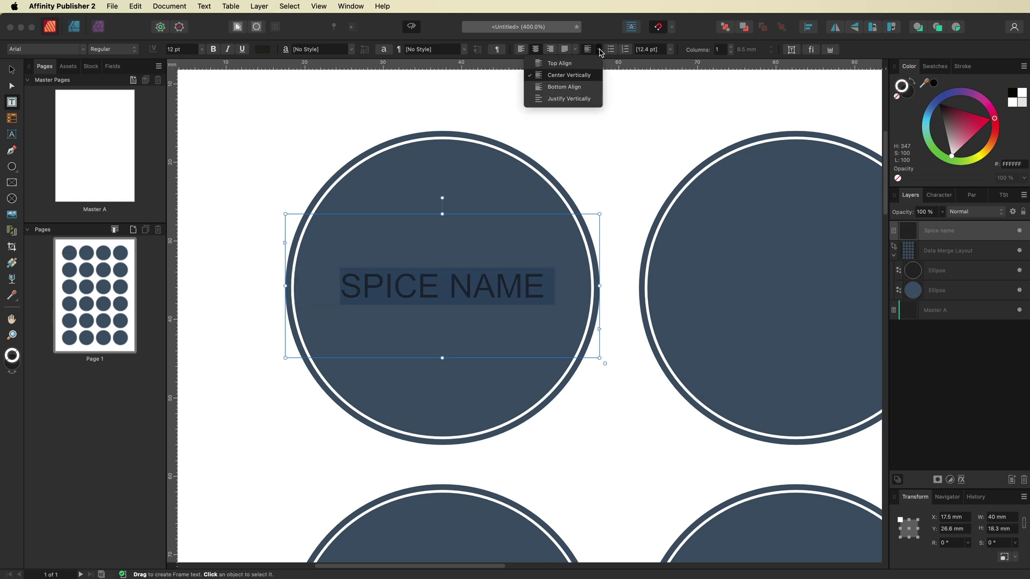
{"action": "left_click", "coordinate": [572, 75]}
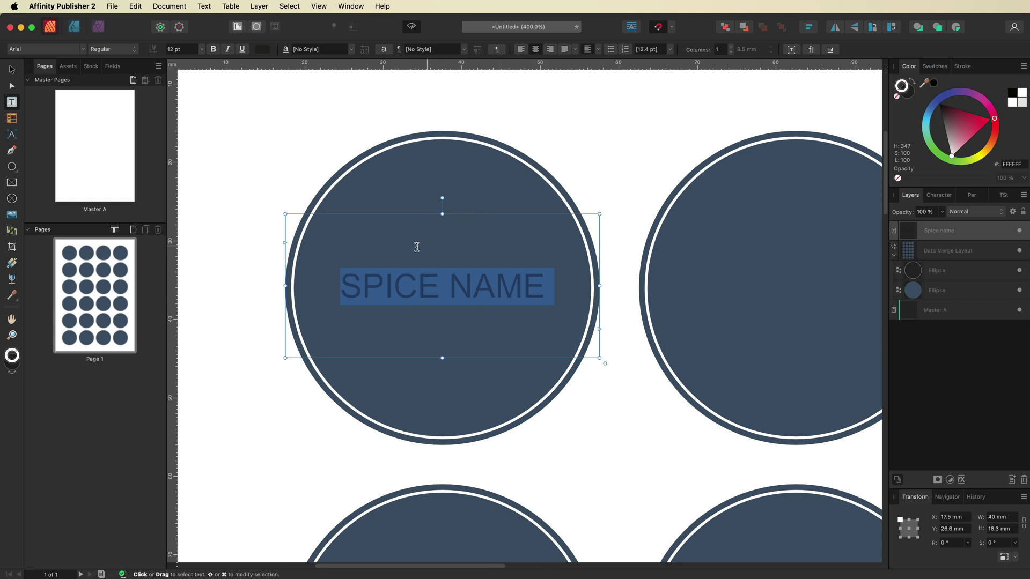
Step: Split SPICE NAME onto two lines and set the font of the whole text to Bodoni 72
{"action": "left_click", "coordinate": [451, 287]}
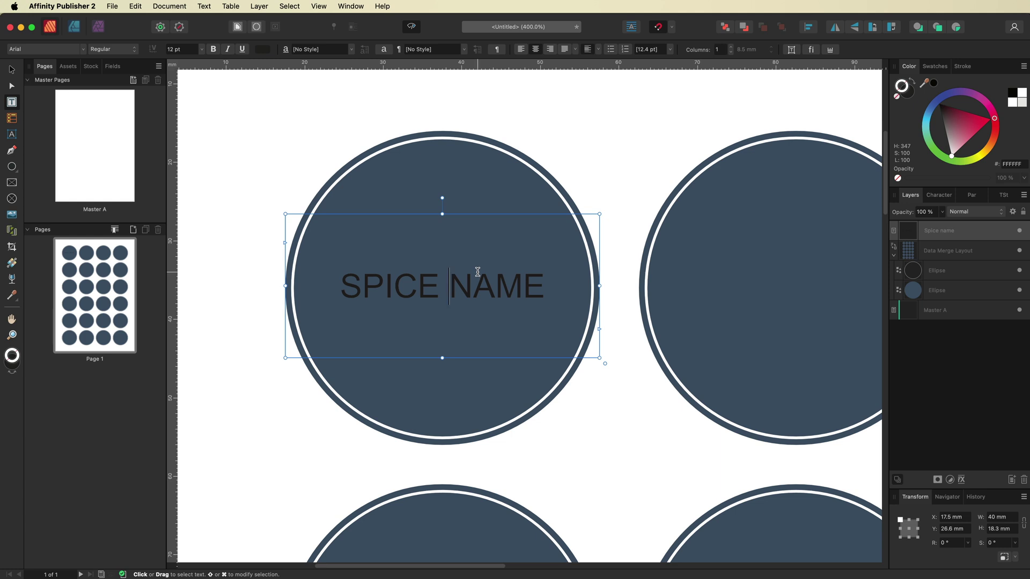
{"action": "key", "text": "Return"}
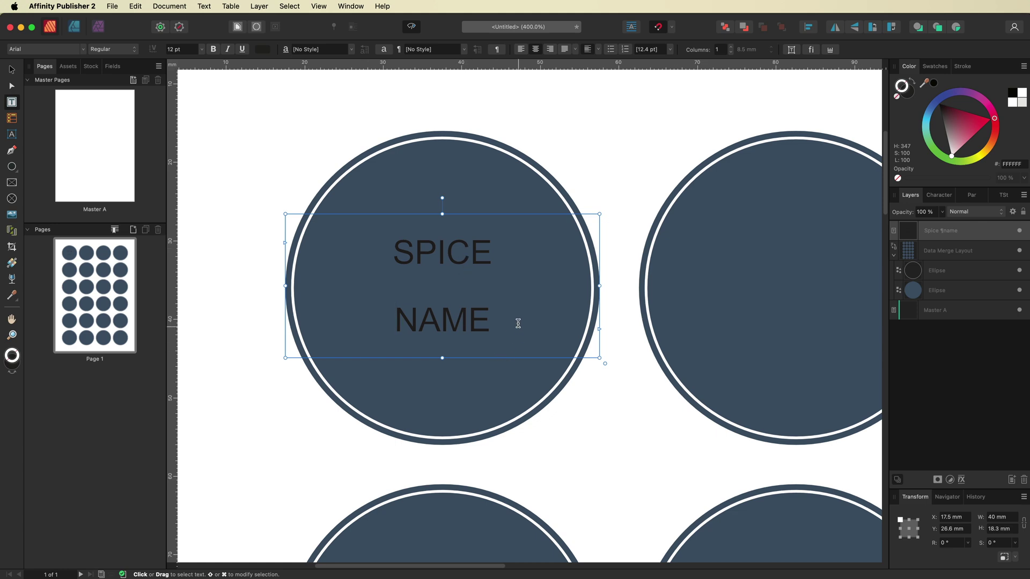
{"action": "key", "text": "super+a"}
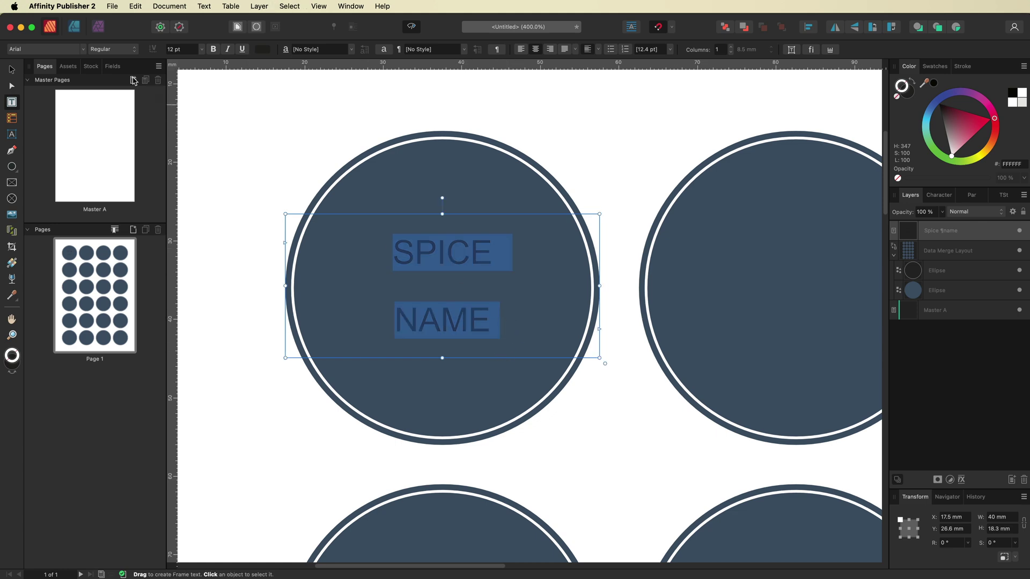
{"action": "left_click", "coordinate": [84, 49]}
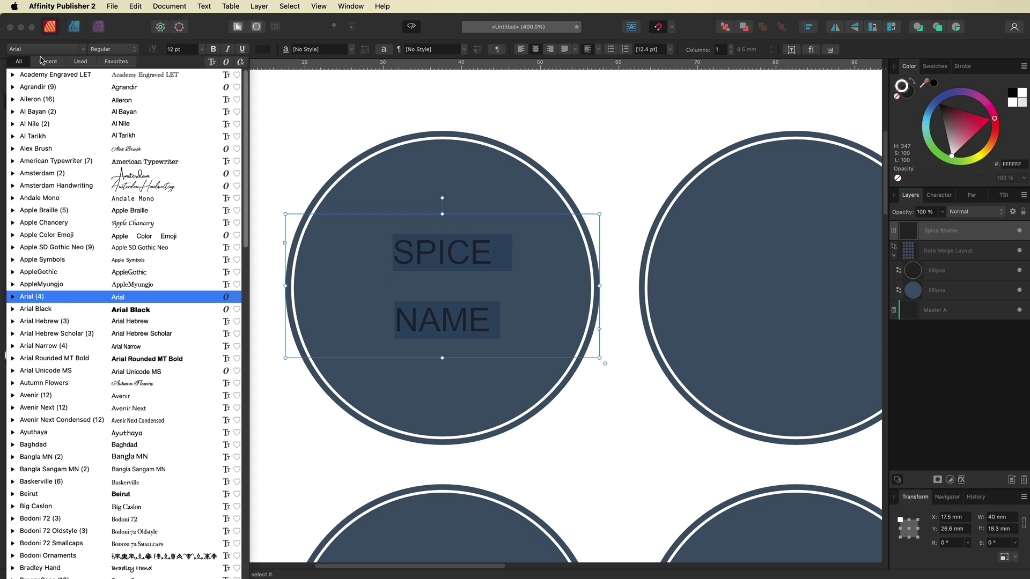
{"action": "left_click", "coordinate": [77, 62]}
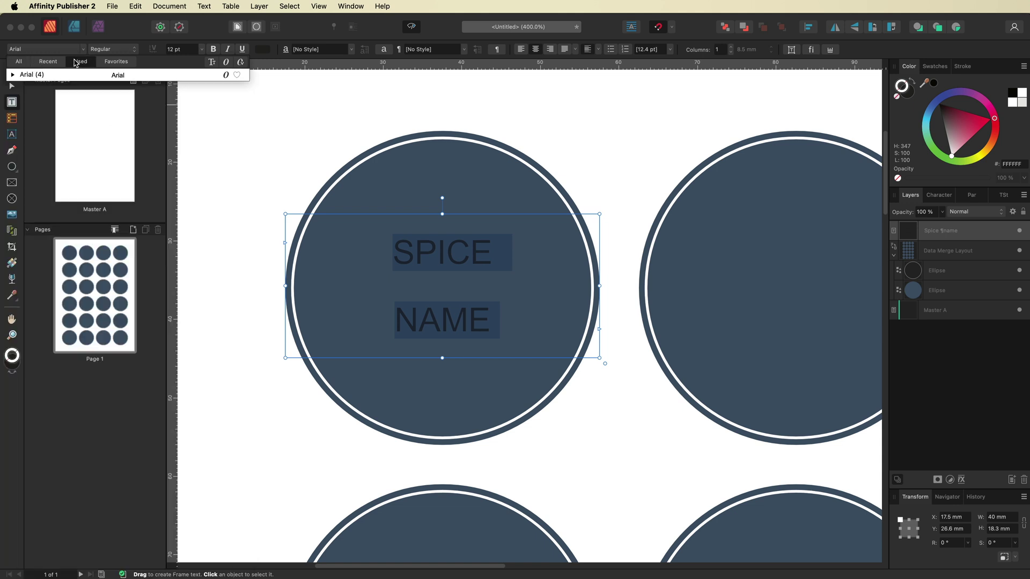
{"action": "left_click", "coordinate": [49, 62]}
{"action": "left_click", "coordinate": [75, 74]}
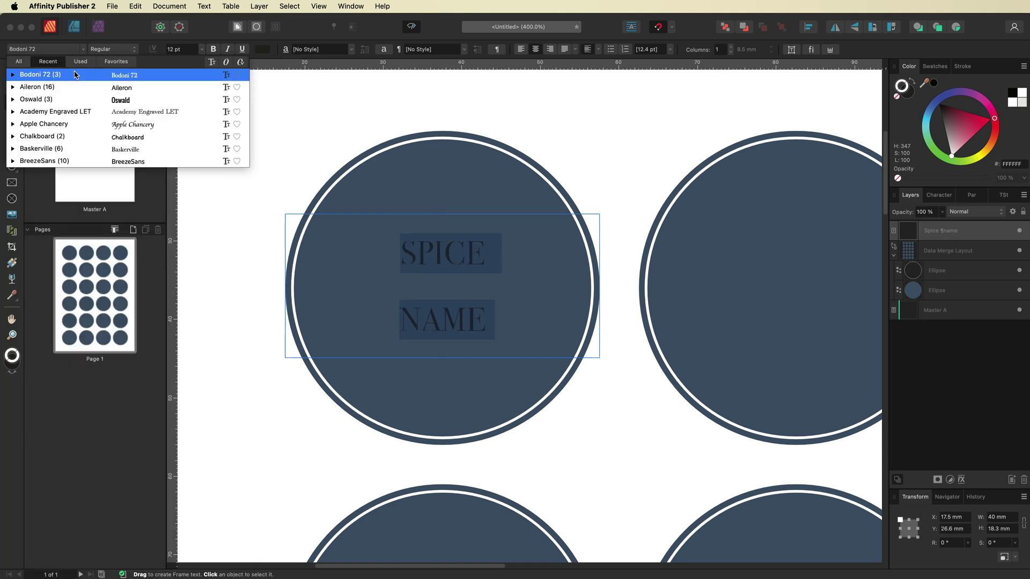
{"action": "left_click", "coordinate": [83, 74]}
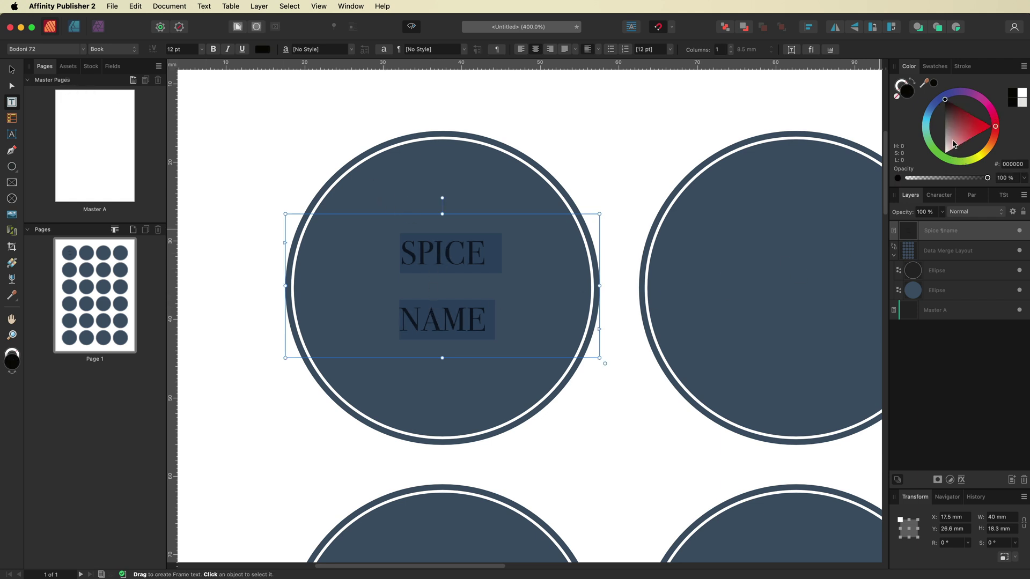
Step: Colour the label text white (FFFFFF) and set its size to 16 pt
{"action": "left_click_drag", "start_coordinate": [954, 143], "coordinate": [945, 154]}
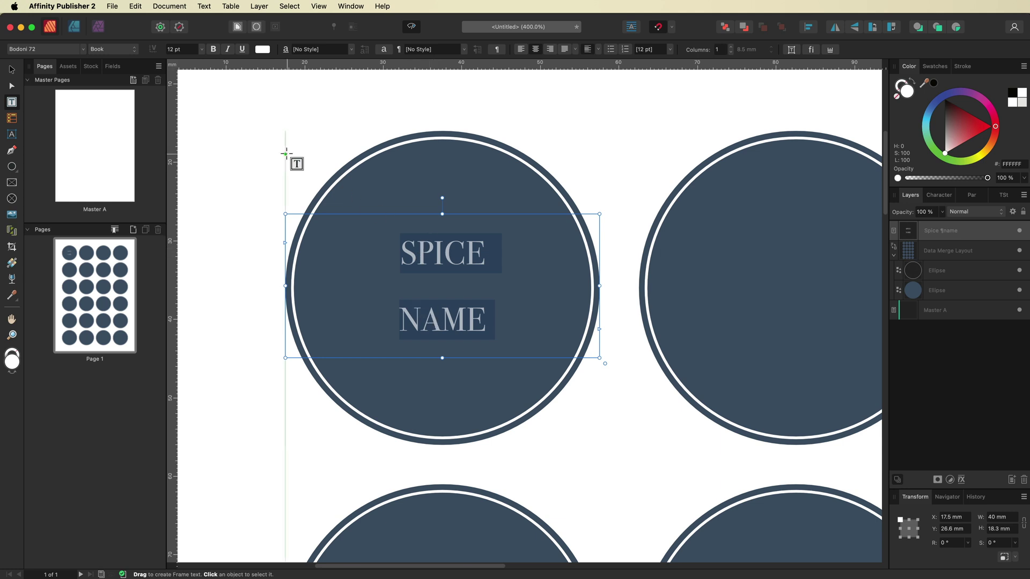
{"action": "left_click", "coordinate": [193, 49]}
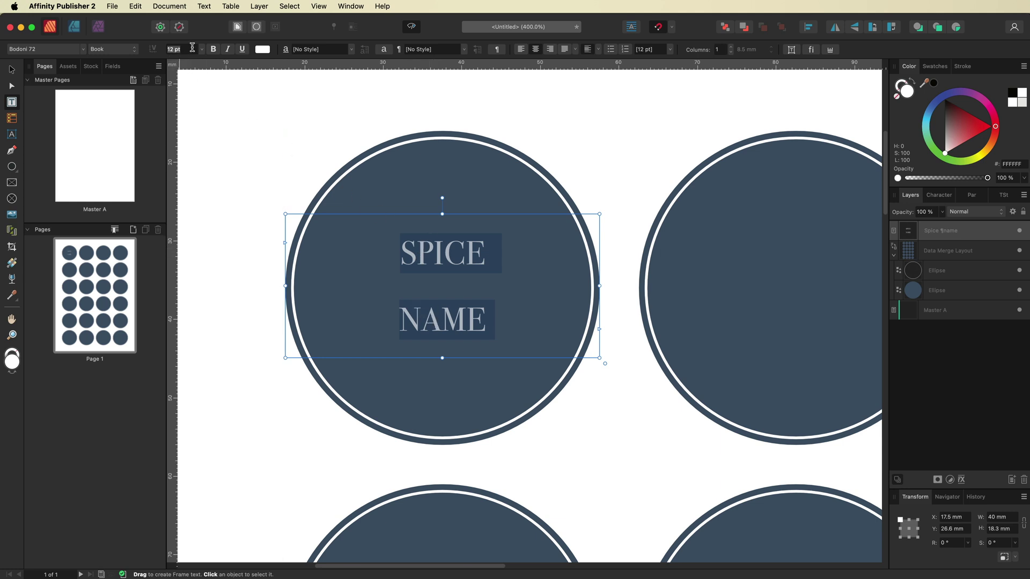
{"action": "type", "text": "16"}
{"action": "key", "text": "Return"}
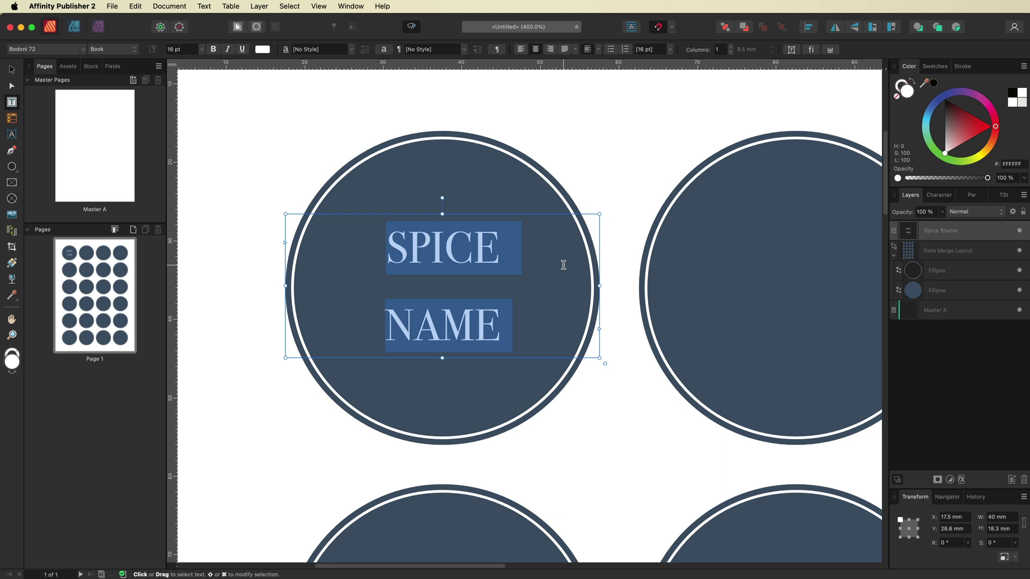
Step: Nest the SPICE NAME text layer inside the Data Merge Layout so the text repeats on every label
{"action": "scroll", "coordinate": [563, 265], "scroll_direction": "up", "scroll_amount": 1}
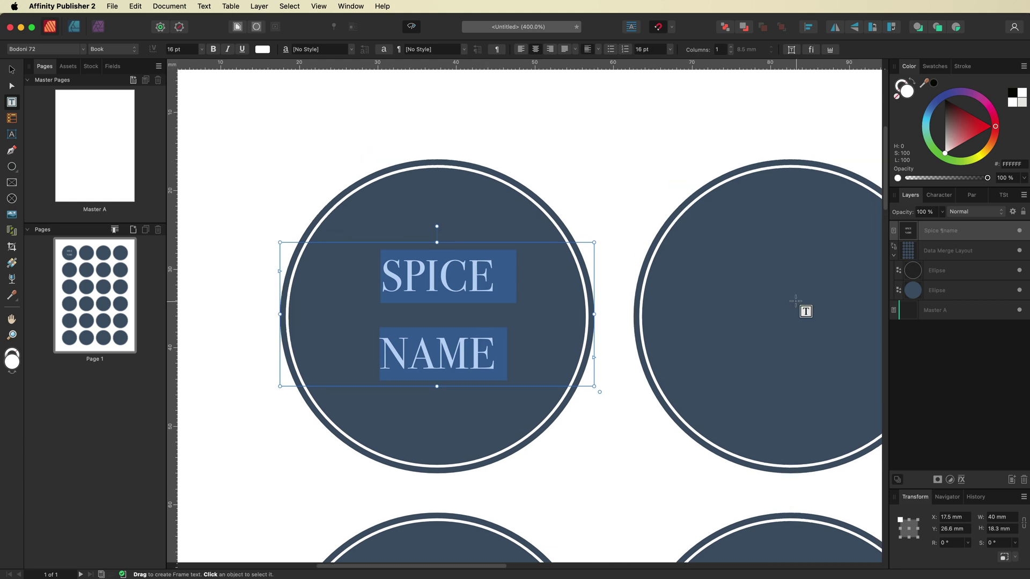
{"action": "left_click", "coordinate": [956, 254]}
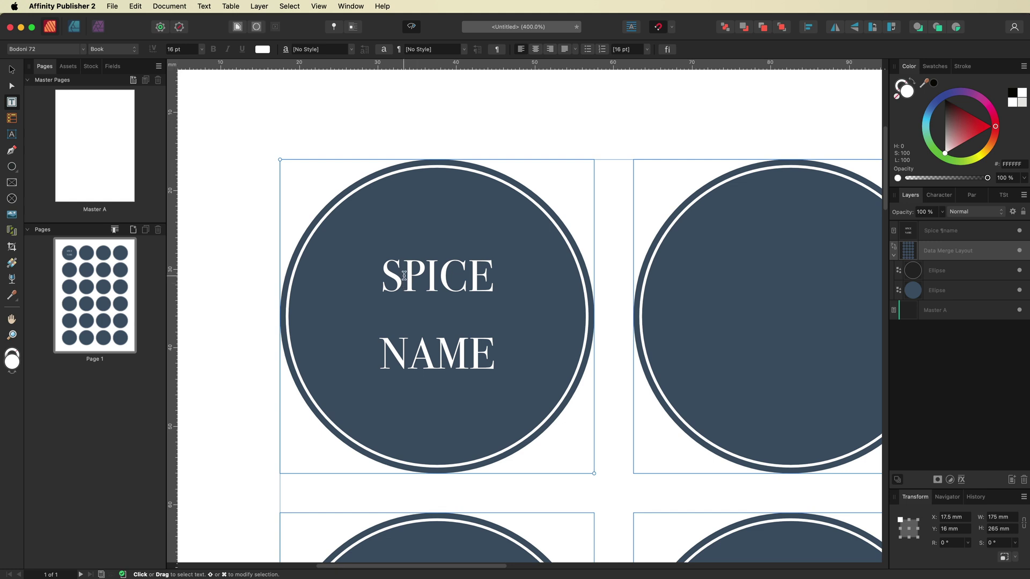
{"action": "scroll", "coordinate": [523, 429], "scroll_direction": "down", "scroll_amount": 3}
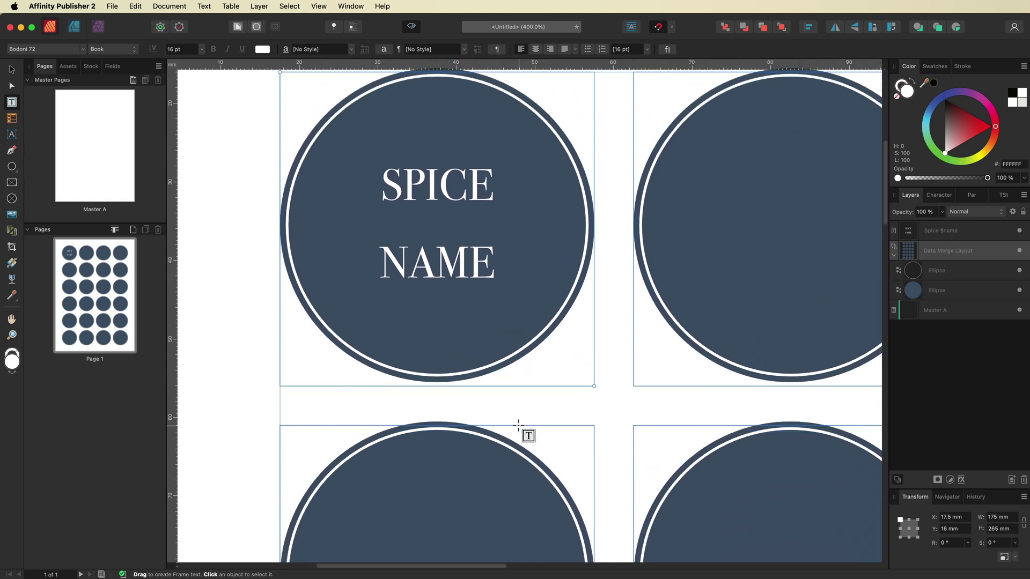
{"action": "scroll", "coordinate": [523, 426], "scroll_direction": "up", "scroll_amount": 3}
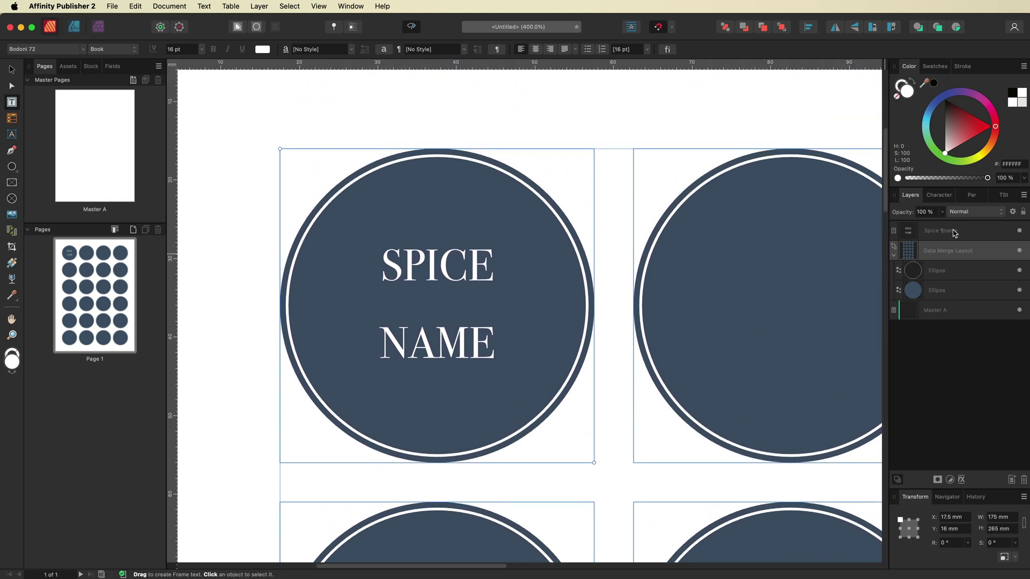
{"action": "left_click_drag", "start_coordinate": [956, 231], "coordinate": [976, 253]}
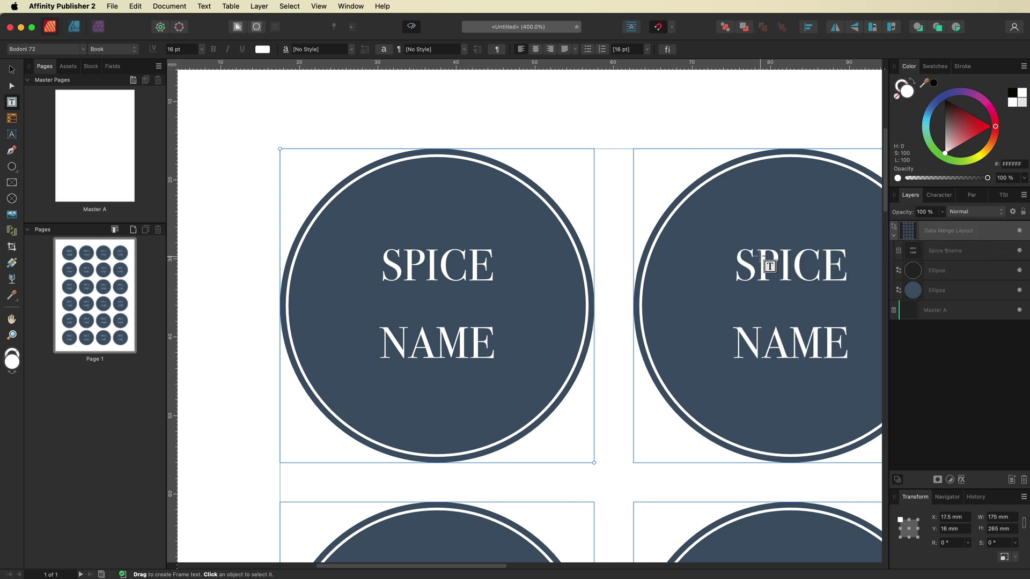
{"action": "scroll", "coordinate": [759, 256], "scroll_direction": "down", "scroll_amount": 5}
{"action": "scroll", "coordinate": [768, 265], "scroll_direction": "up", "scroll_amount": 5}
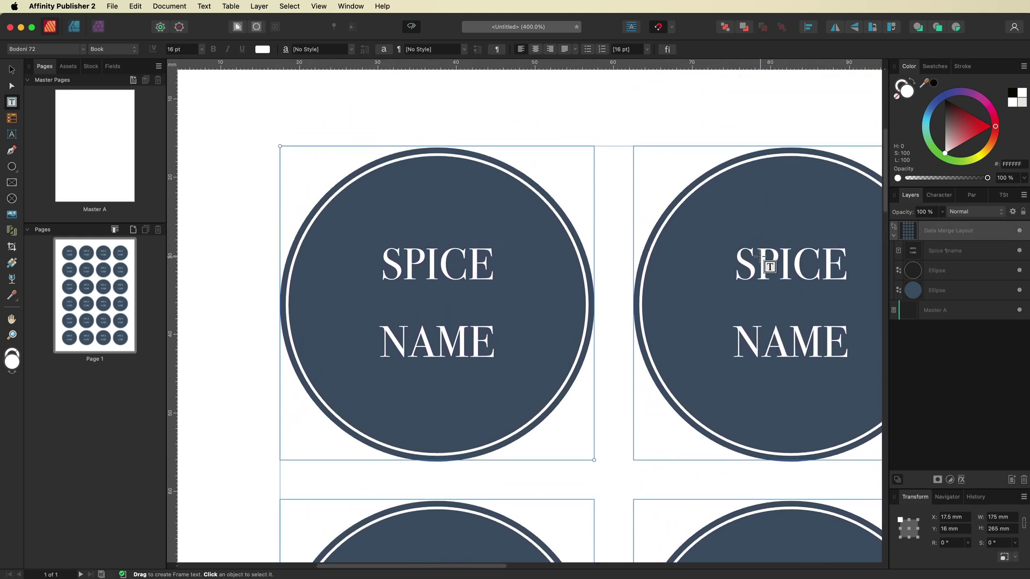
Step: Set the leading of both lines of the SPICE NAME text to 15 pt and deselect the frame
{"action": "left_click", "coordinate": [427, 374]}
{"action": "left_click_drag", "start_coordinate": [490, 363], "coordinate": [381, 304]}
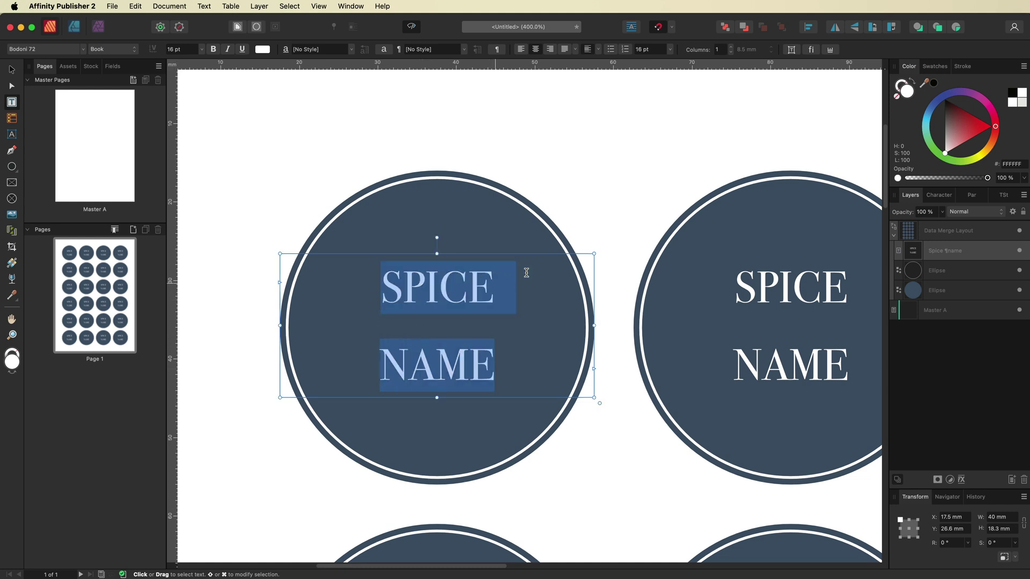
{"action": "left_click", "coordinate": [657, 50]}
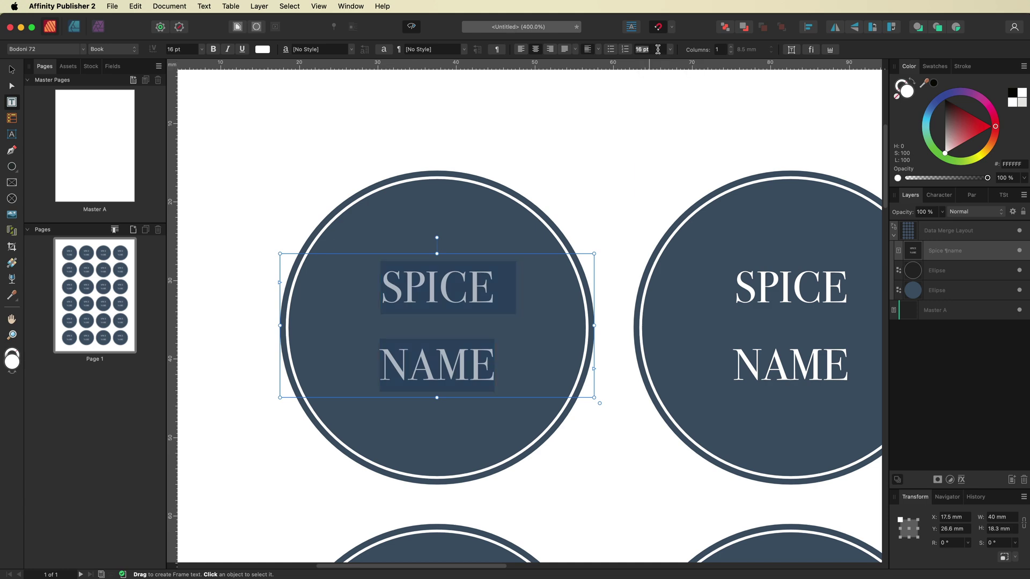
{"action": "type", "text": "15"}
{"action": "key", "text": "Return"}
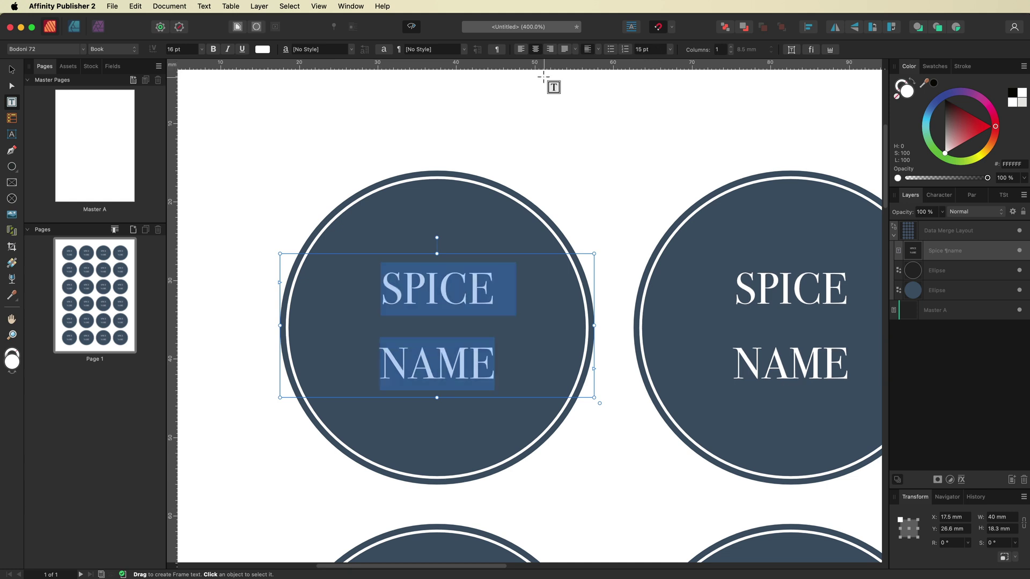
{"action": "left_click", "coordinate": [12, 69]}
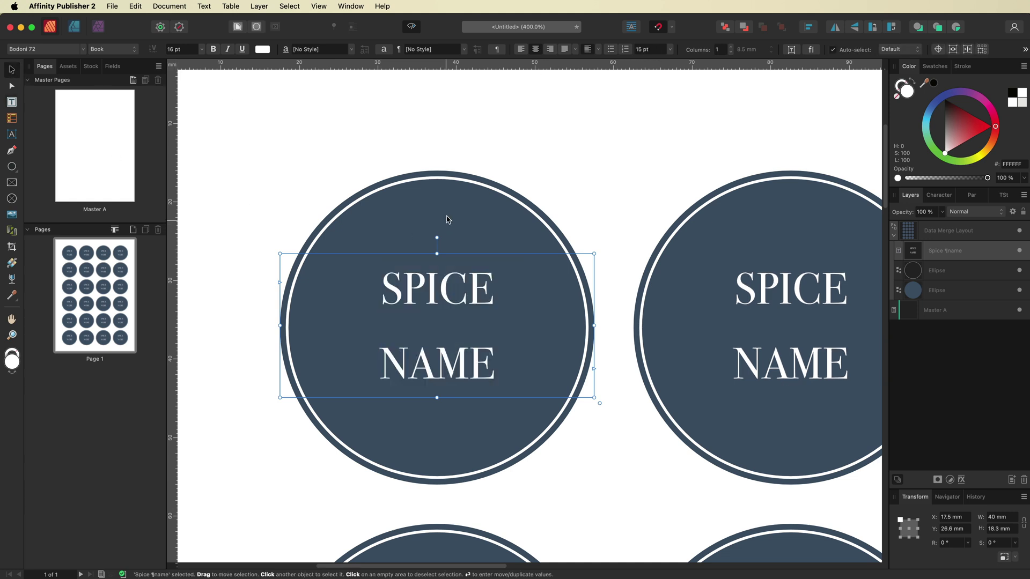
{"action": "left_click", "coordinate": [340, 170]}
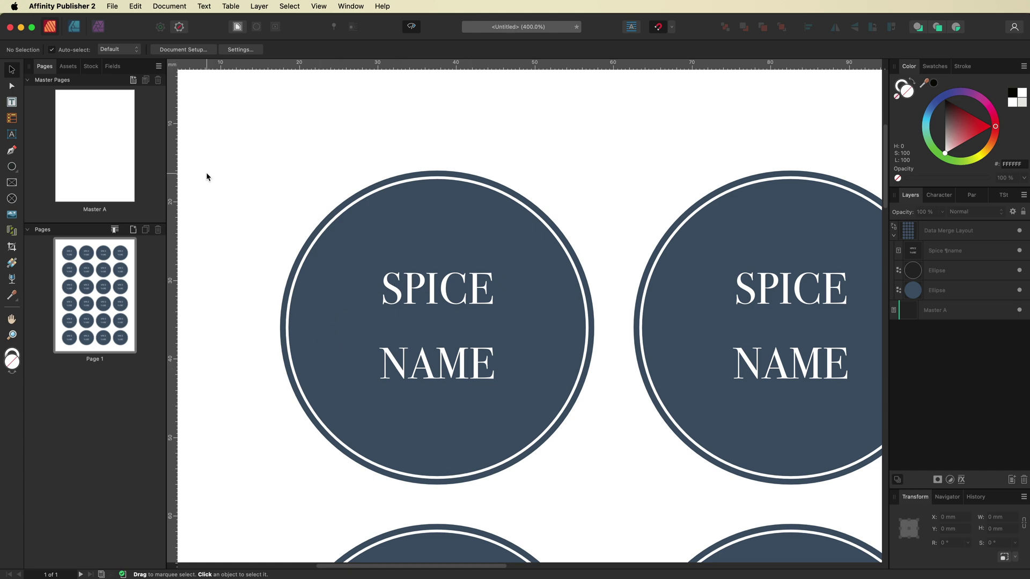
Step: Add the bowl image from the Spices assets to the Data Merge Layout, scaled to about 12.7 mm and centred below NAME
{"action": "left_click", "coordinate": [68, 66]}
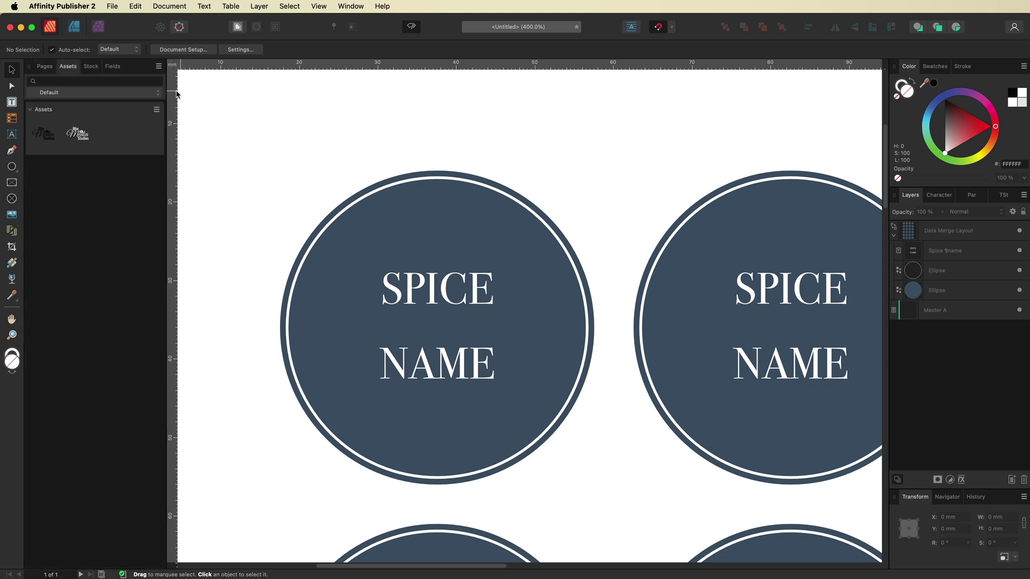
{"action": "left_click", "coordinate": [157, 94]}
{"action": "left_click", "coordinate": [122, 103]}
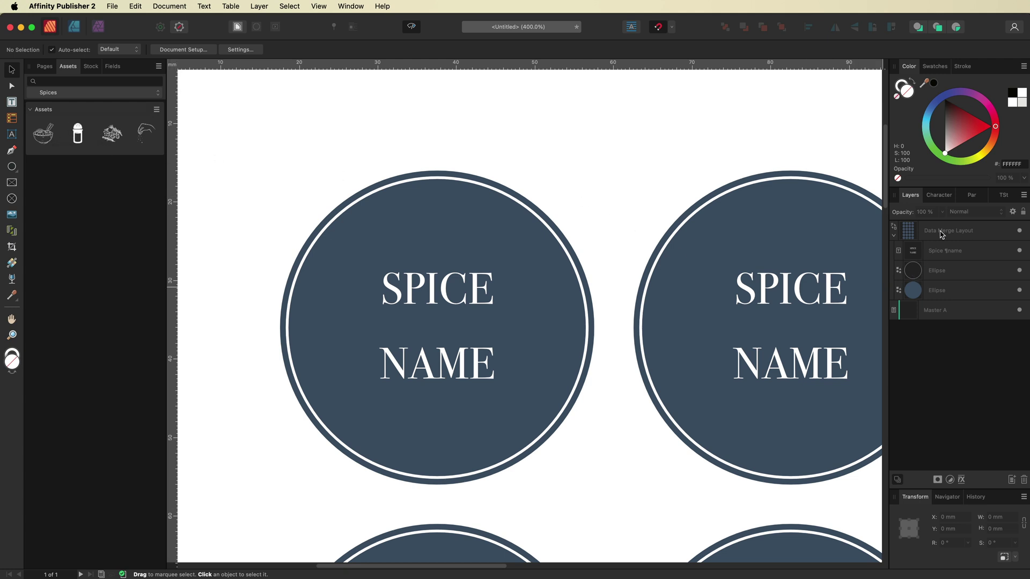
{"action": "left_click", "coordinate": [978, 234]}
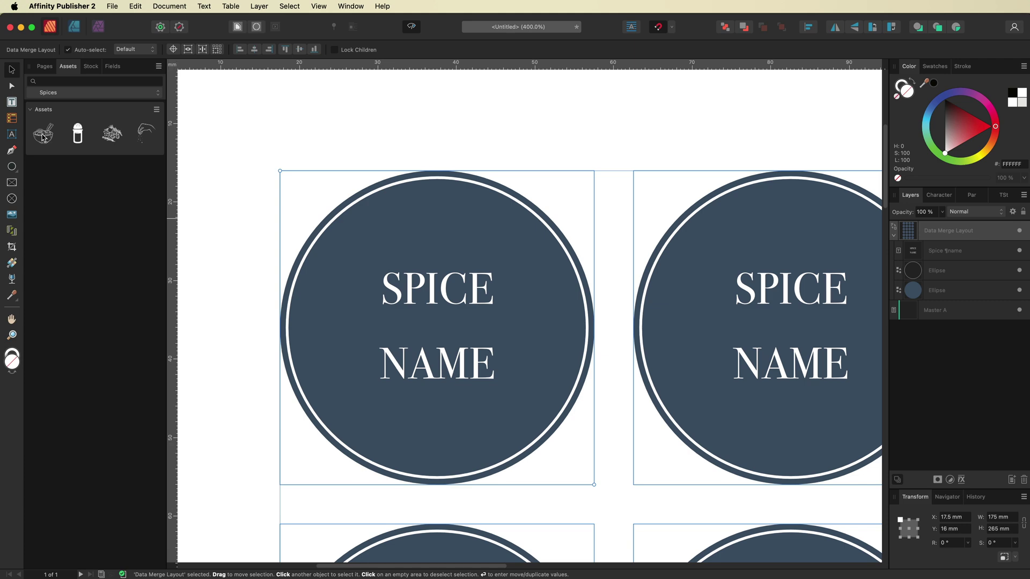
{"action": "left_click_drag", "start_coordinate": [43, 137], "coordinate": [411, 345]}
{"action": "left_click_drag", "start_coordinate": [567, 189], "coordinate": [474, 378]}
{"action": "left_click_drag", "start_coordinate": [426, 419], "coordinate": [440, 418]}
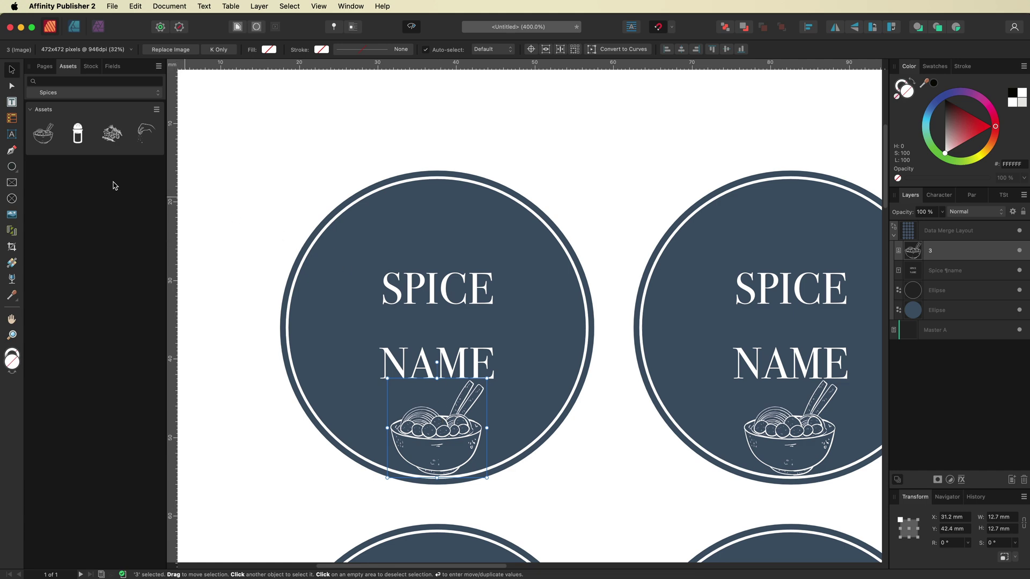
Step: Add the fruit-and-herb illustration from the Spices assets, scaled to about 37.7 mm and centred horizontally over the first label
{"action": "left_click_drag", "start_coordinate": [113, 136], "coordinate": [448, 321]}
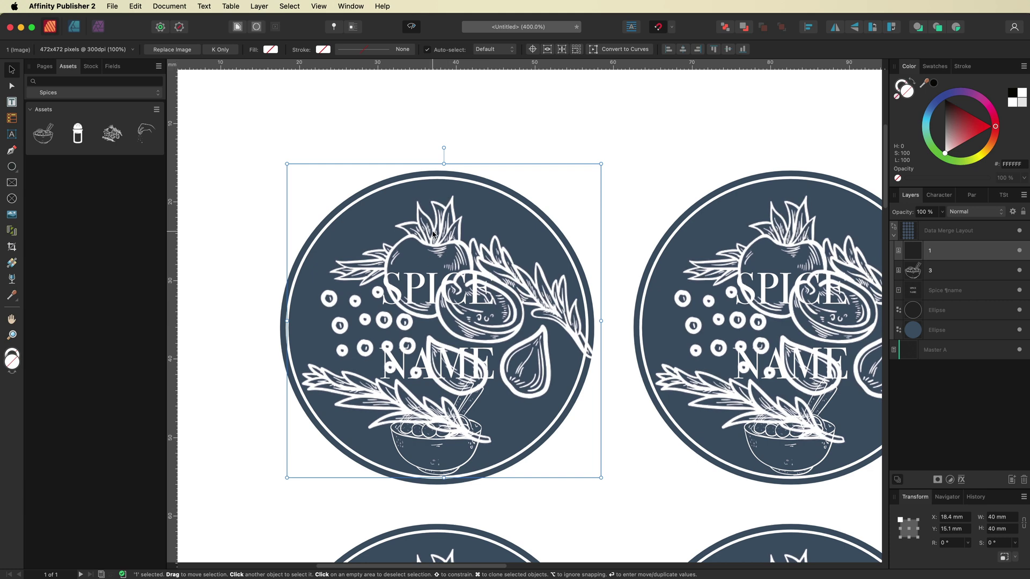
{"action": "left_click_drag", "start_coordinate": [432, 233], "coordinate": [427, 223]}
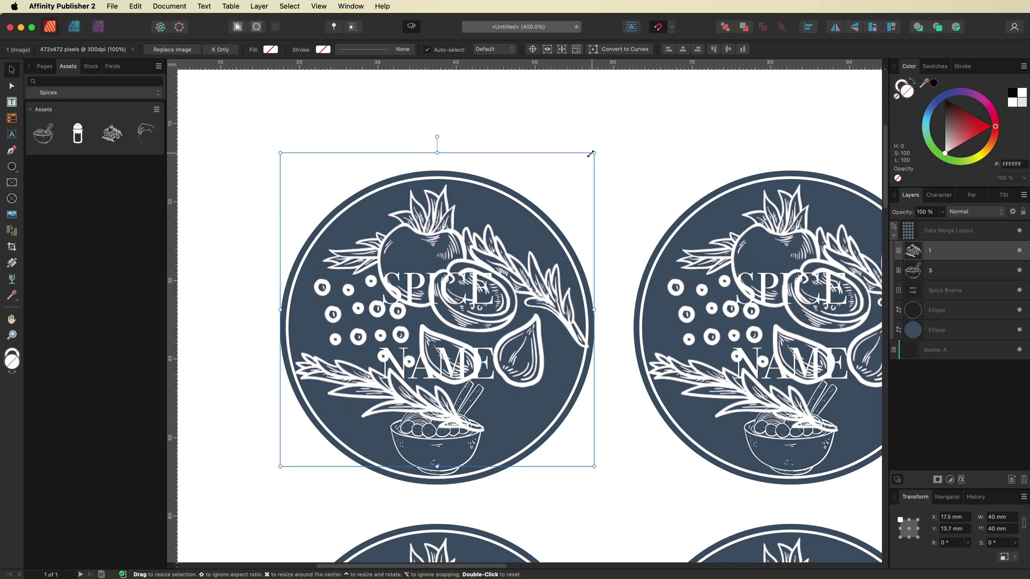
{"action": "left_click_drag", "start_coordinate": [593, 154], "coordinate": [573, 172]}
{"action": "left_click_drag", "start_coordinate": [519, 221], "coordinate": [528, 221]}
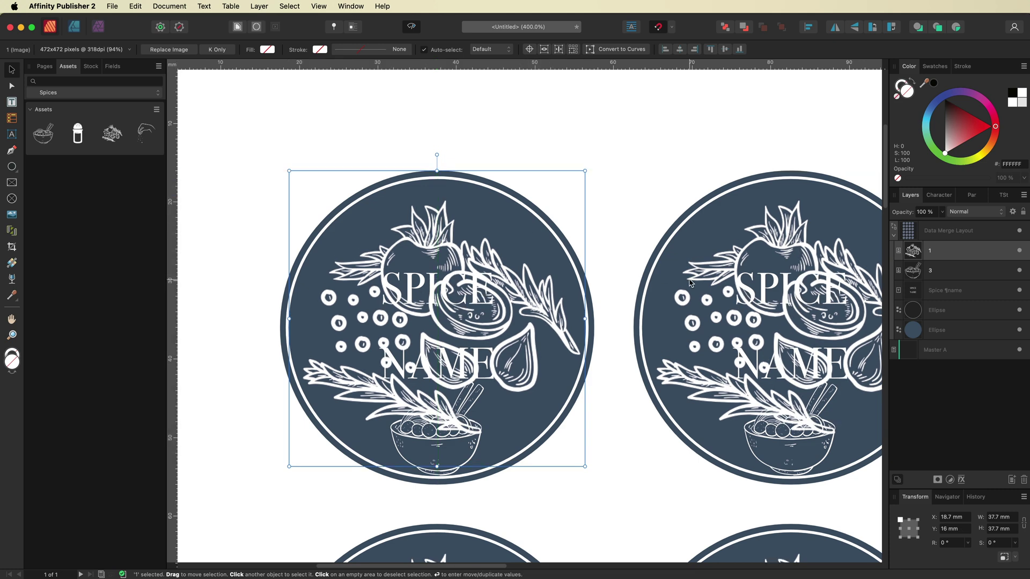
Step: Move the fruit-and-herb image layer directly above the blue background circle and lower its opacity to 15%
{"action": "left_click_drag", "start_coordinate": [940, 251], "coordinate": [940, 318]}
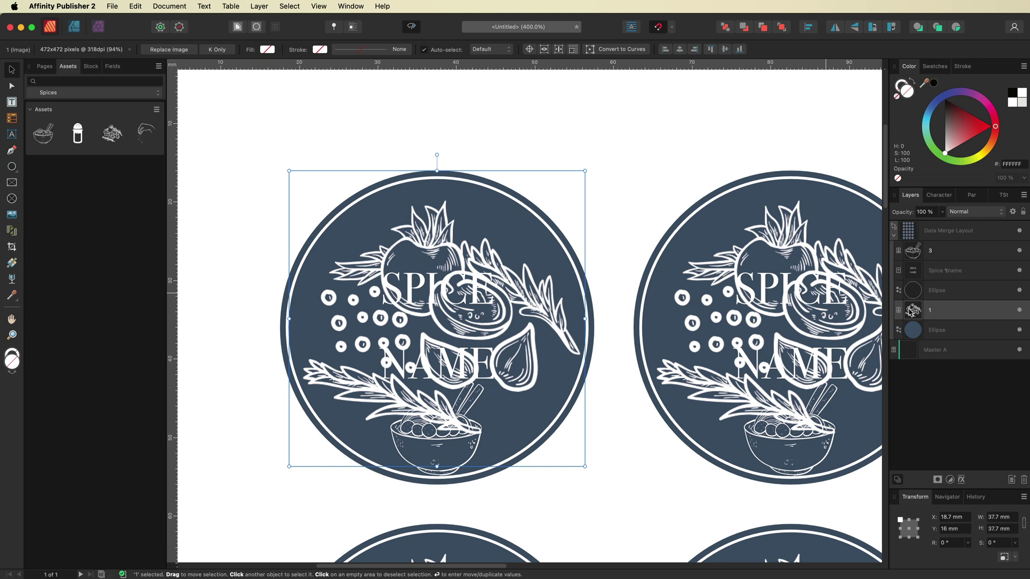
{"action": "left_click", "coordinate": [942, 212]}
{"action": "left_click_drag", "start_coordinate": [937, 223], "coordinate": [867, 225]}
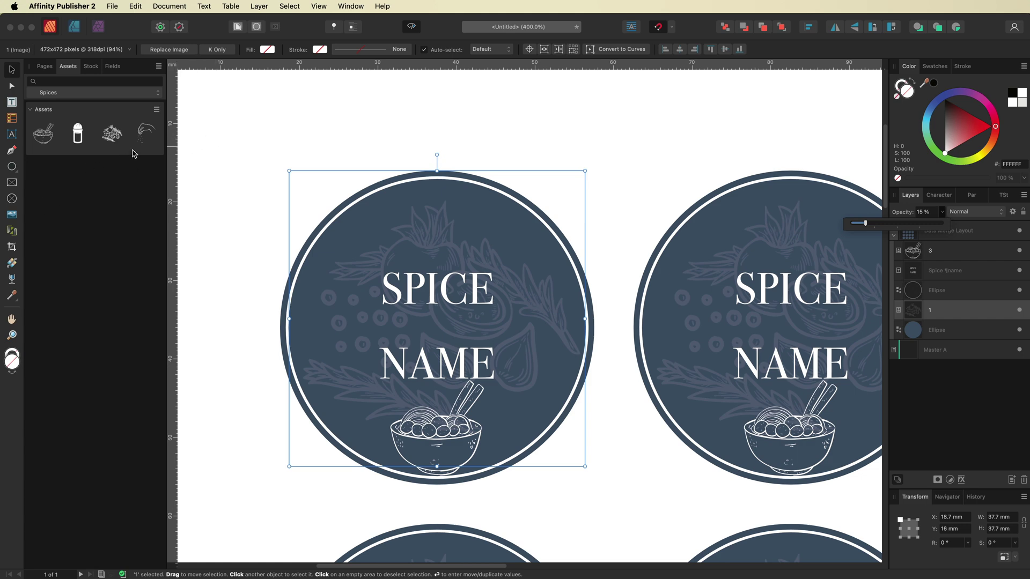
Step: Add the sprinkling hand image from the Spices assets, scaled to about 20 mm and positioned above the word SPICE
{"action": "left_click_drag", "start_coordinate": [144, 134], "coordinate": [464, 280]}
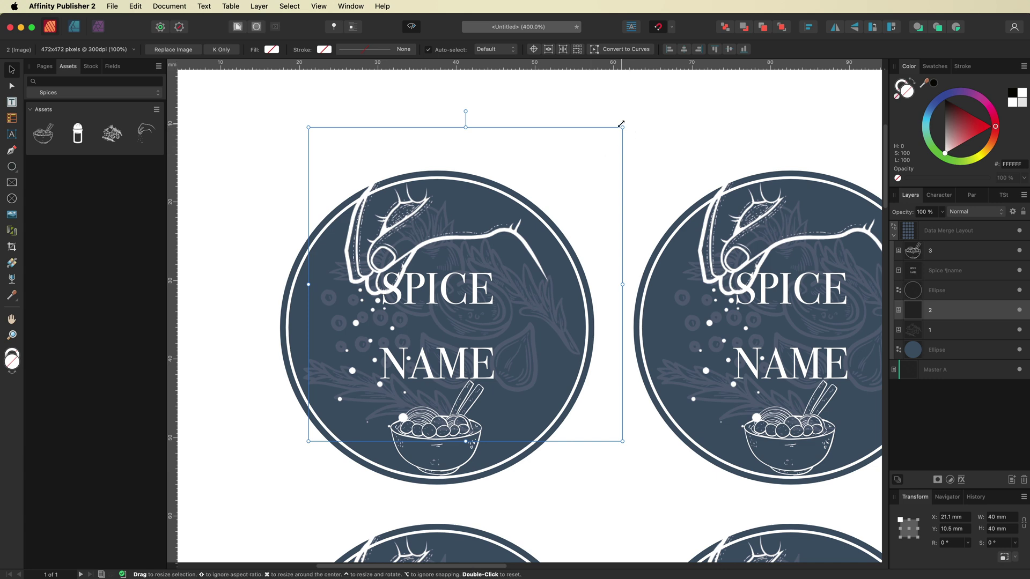
{"action": "left_click_drag", "start_coordinate": [620, 130], "coordinate": [496, 253]}
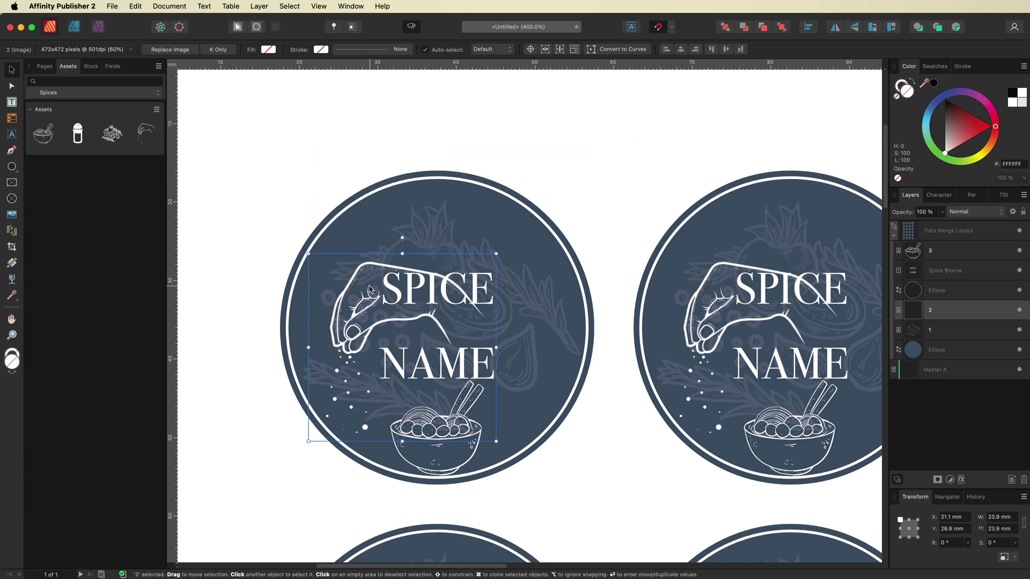
{"action": "left_click_drag", "start_coordinate": [370, 289], "coordinate": [448, 210]}
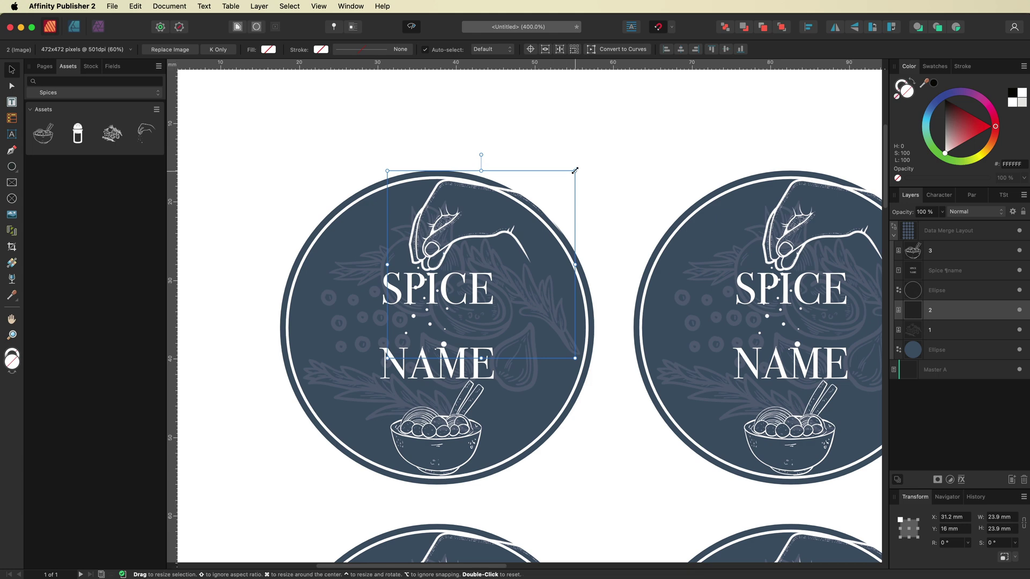
{"action": "left_click_drag", "start_coordinate": [575, 170], "coordinate": [566, 178]}
{"action": "left_click_drag", "start_coordinate": [510, 217], "coordinate": [515, 209]}
{"action": "left_click_drag", "start_coordinate": [572, 349], "coordinate": [550, 327]}
{"action": "left_click_drag", "start_coordinate": [503, 267], "coordinate": [504, 271]}
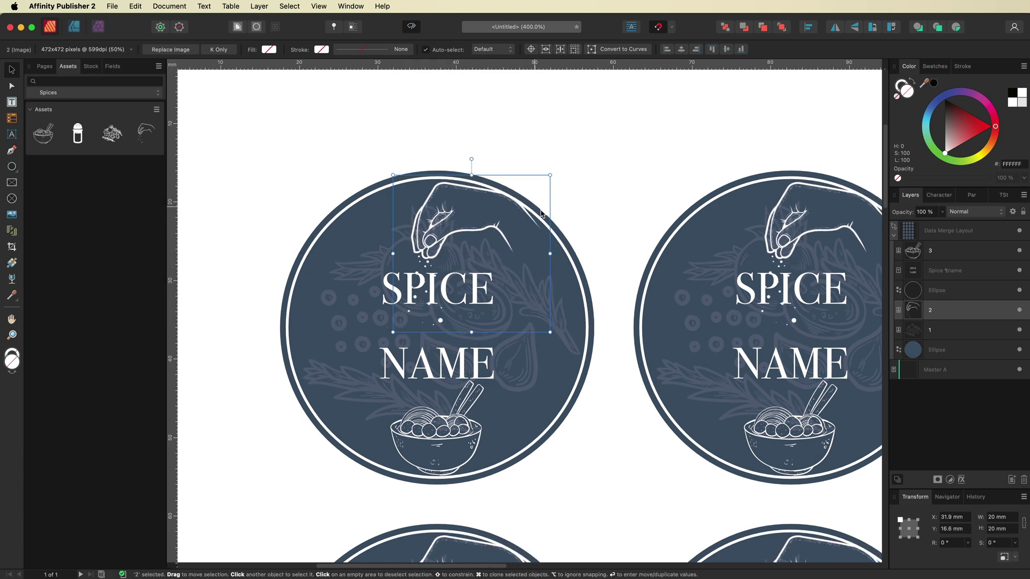
{"action": "left_click_drag", "start_coordinate": [513, 202], "coordinate": [514, 202]}
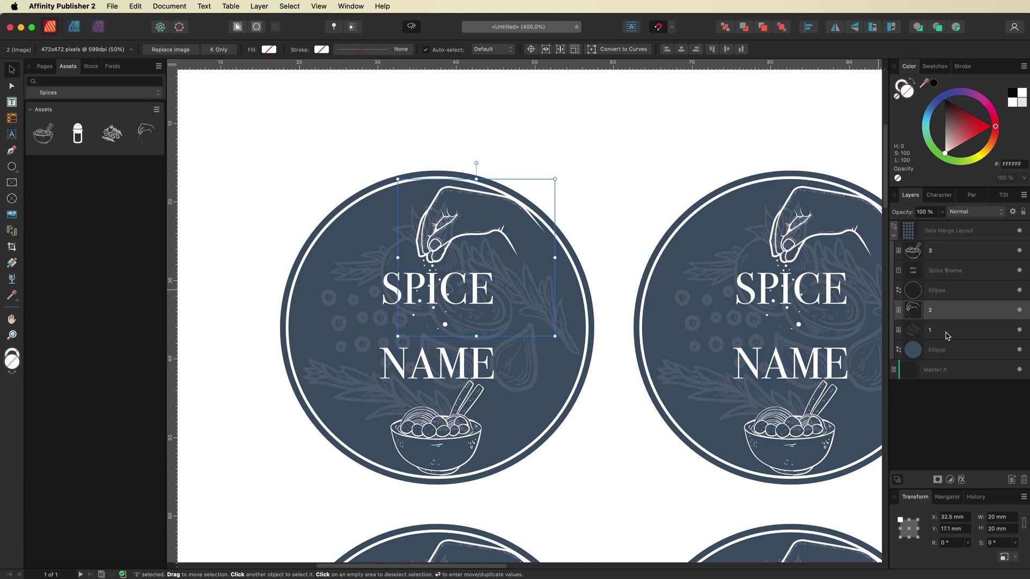
Step: Try red FF3200 as the fill of the label's background circle, settle on blue 435976 and deselect it
{"action": "left_click", "coordinate": [958, 349]}
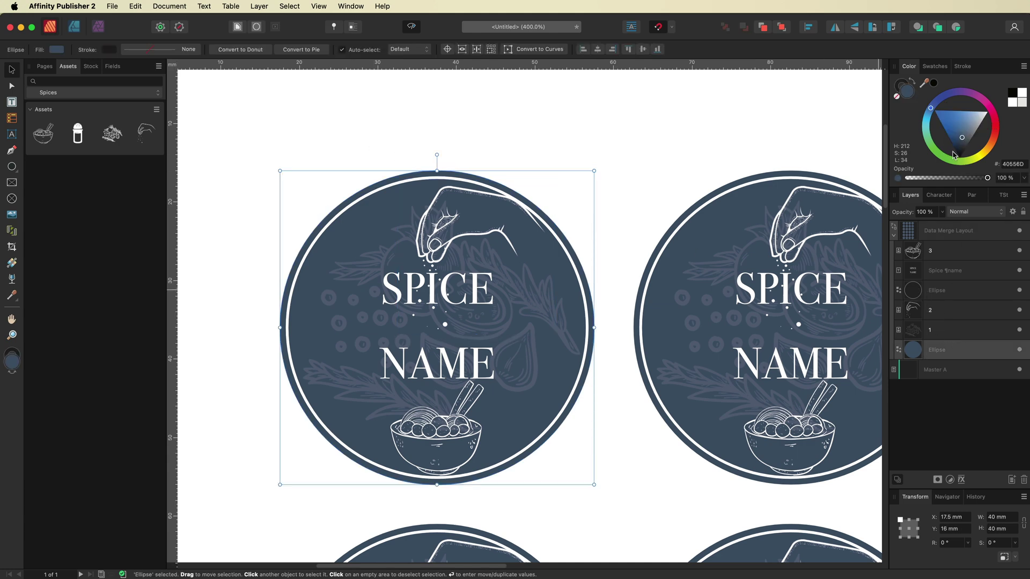
{"action": "mouse_move", "coordinate": [961, 140]}
{"action": "left_mouse_down"}
{"action": "mouse_move", "coordinate": [951, 124]}
{"action": "mouse_move", "coordinate": [960, 159]}
{"action": "left_mouse_up"}
{"action": "left_click", "coordinate": [1009, 163]}
{"action": "type", "text": "FF3200"}
{"action": "key", "text": "Return"}
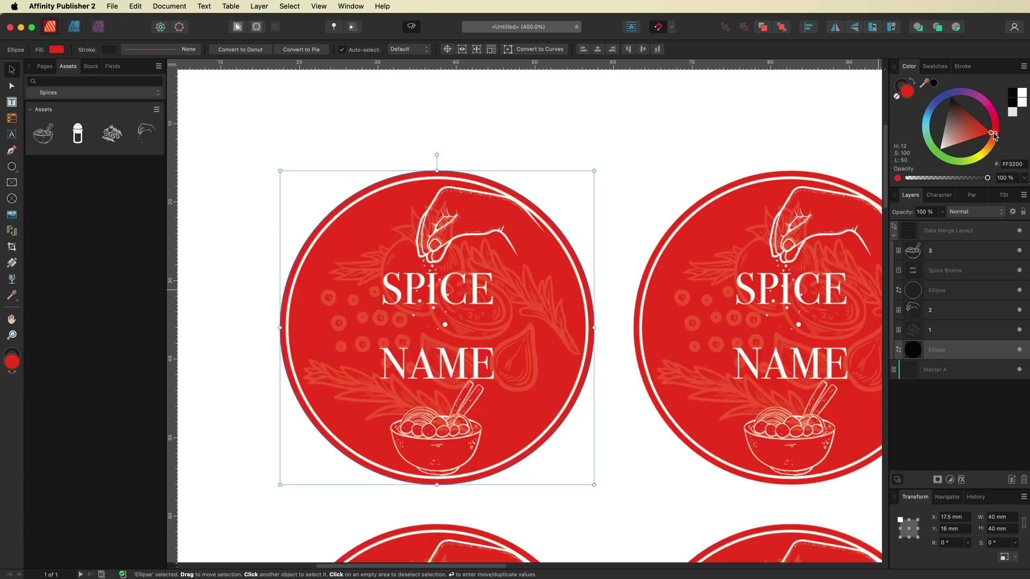
{"action": "left_click_drag", "start_coordinate": [984, 102], "coordinate": [962, 138]}
{"action": "left_click", "coordinate": [931, 107]}
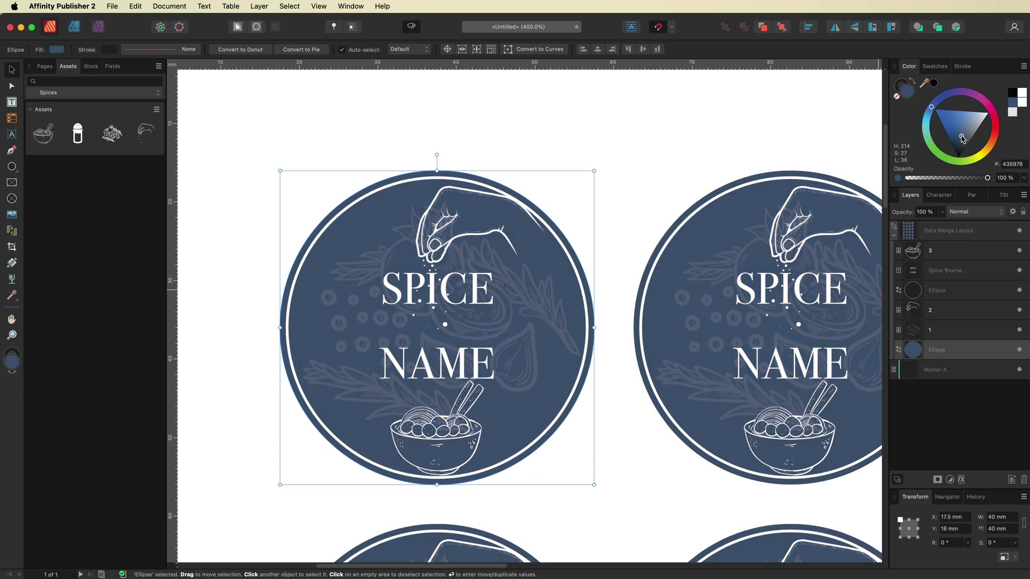
{"action": "left_click", "coordinate": [239, 128]}
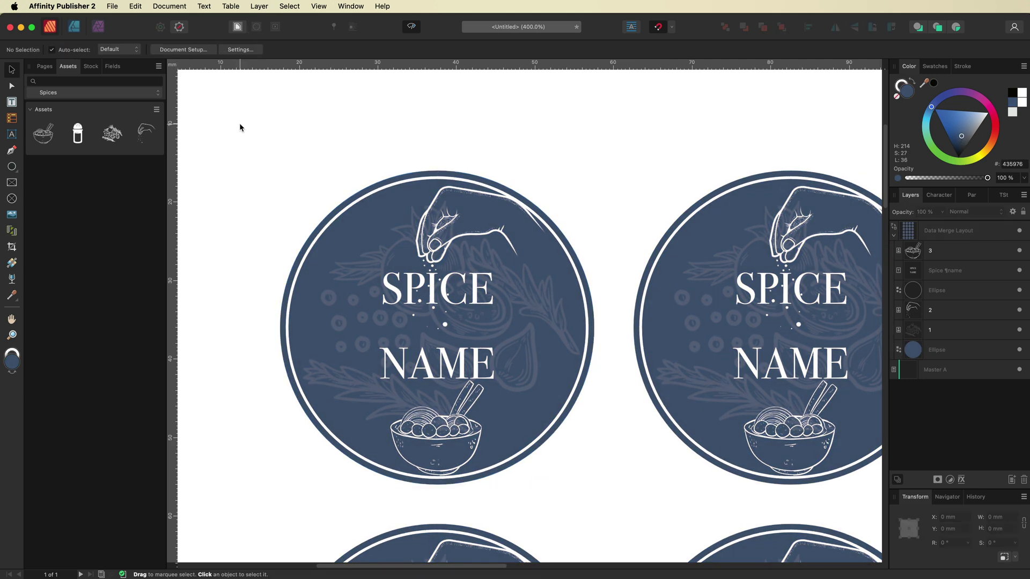
Step: Examine the whole sheet of labels and inspect the first rows up close
{"action": "key", "text": "super+0"}
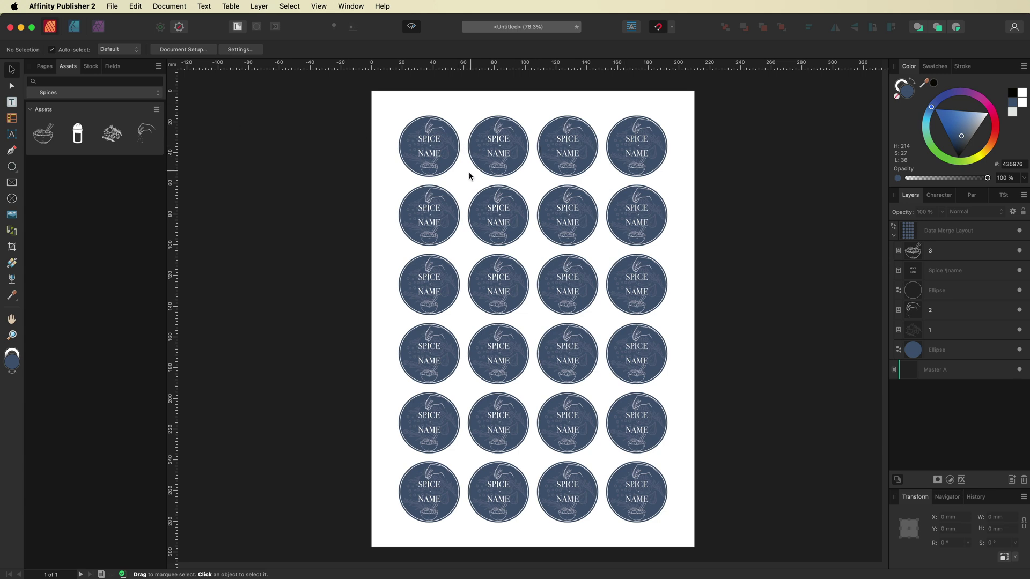
{"action": "key", "text": "super+equal"}
{"action": "key", "text": "super+equal"}
{"action": "key", "text": "super+equal"}
{"action": "key", "text": "super+equal"}
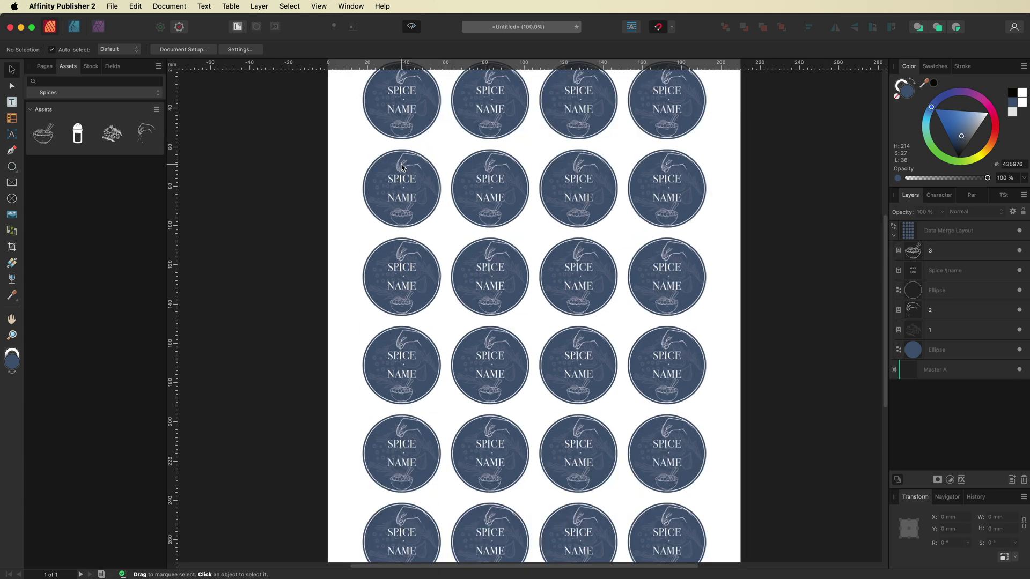
{"action": "scroll", "coordinate": [401, 168], "scroll_direction": "up", "scroll_amount": 10}
{"action": "scroll", "coordinate": [401, 168], "scroll_direction": "left", "scroll_amount": 6}
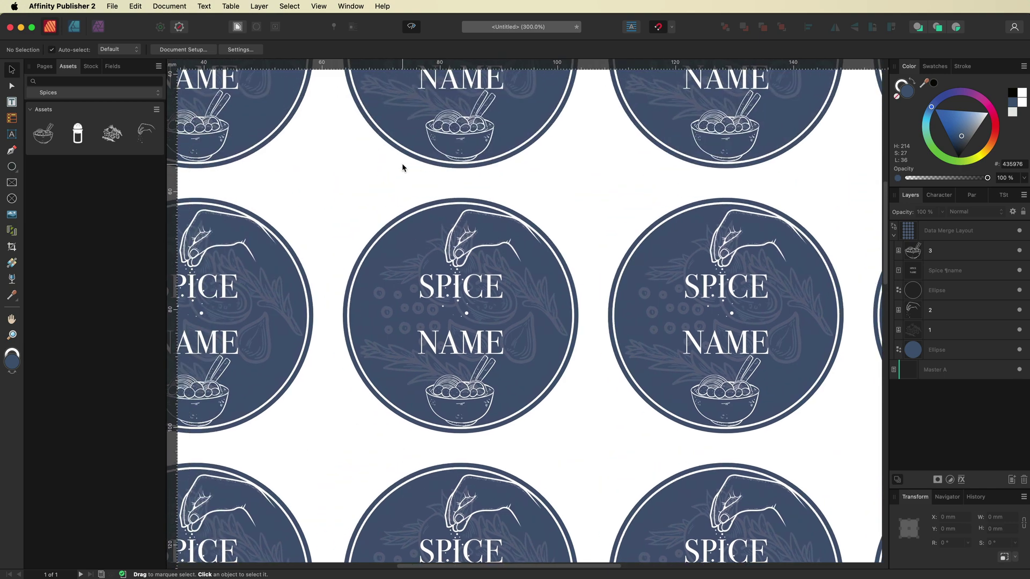
{"action": "scroll", "coordinate": [238, 175], "scroll_direction": "up", "scroll_amount": 1}
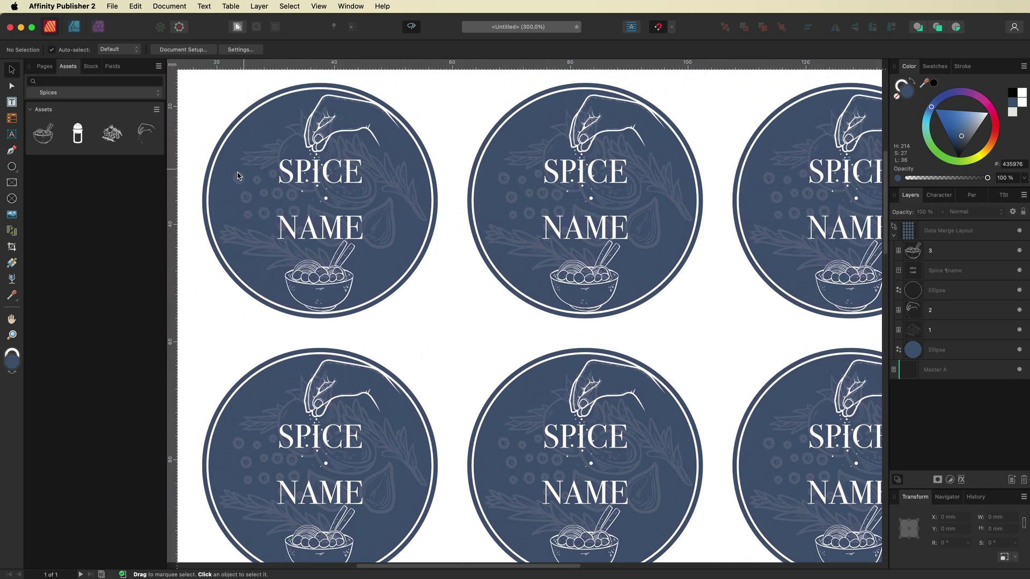
{"action": "scroll", "coordinate": [331, 204], "scroll_direction": "up", "scroll_amount": 3}
{"action": "scroll", "coordinate": [338, 241], "scroll_direction": "left", "scroll_amount": 2}
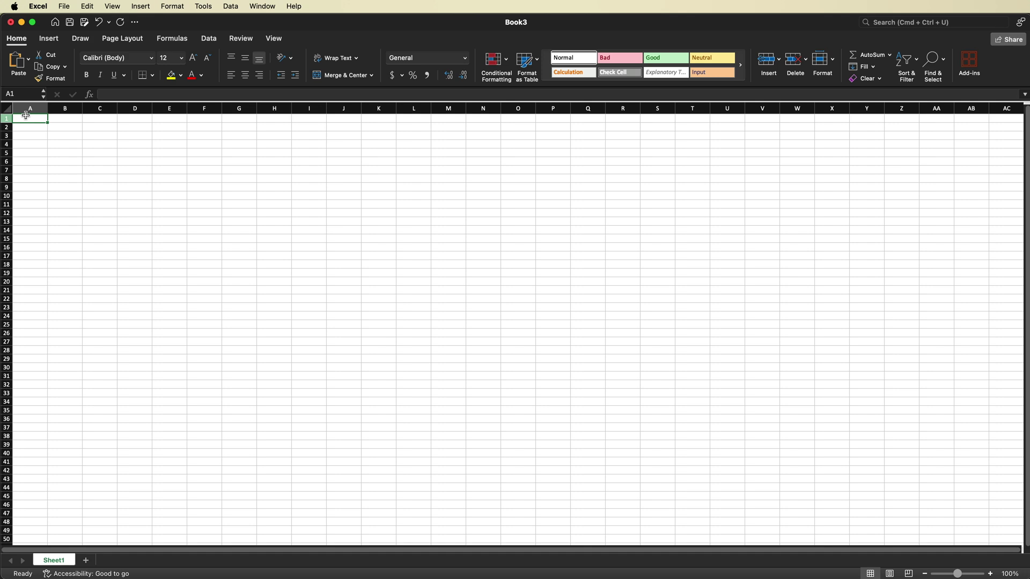
Step: Enter the column heading Names in cell A1 of the blank workbook and go down the empty cells beneath it
{"action": "type", "text": "Names"}
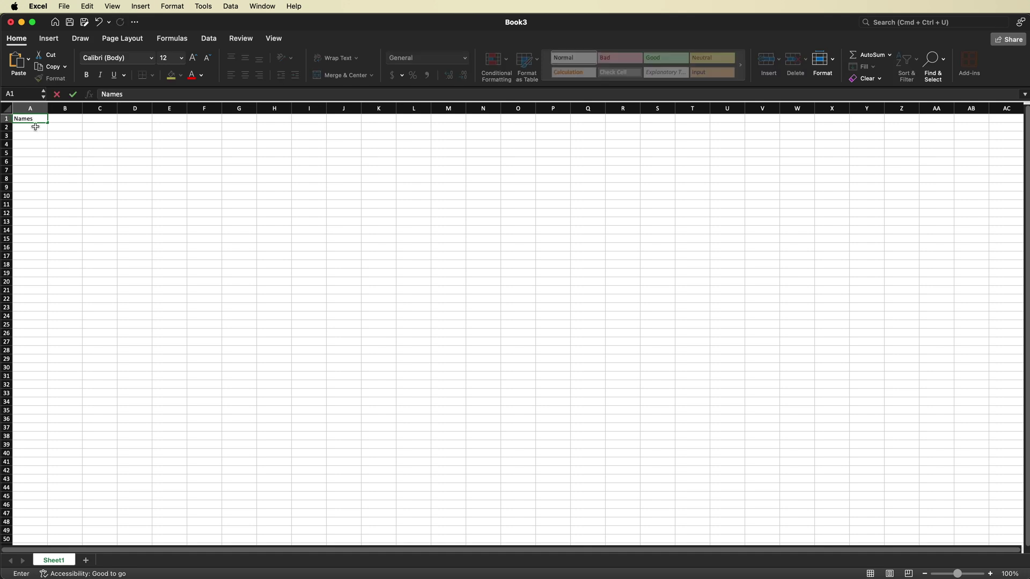
{"action": "key", "text": "Return"}
{"action": "left_click", "coordinate": [37, 137]}
{"action": "left_click", "coordinate": [39, 144]}
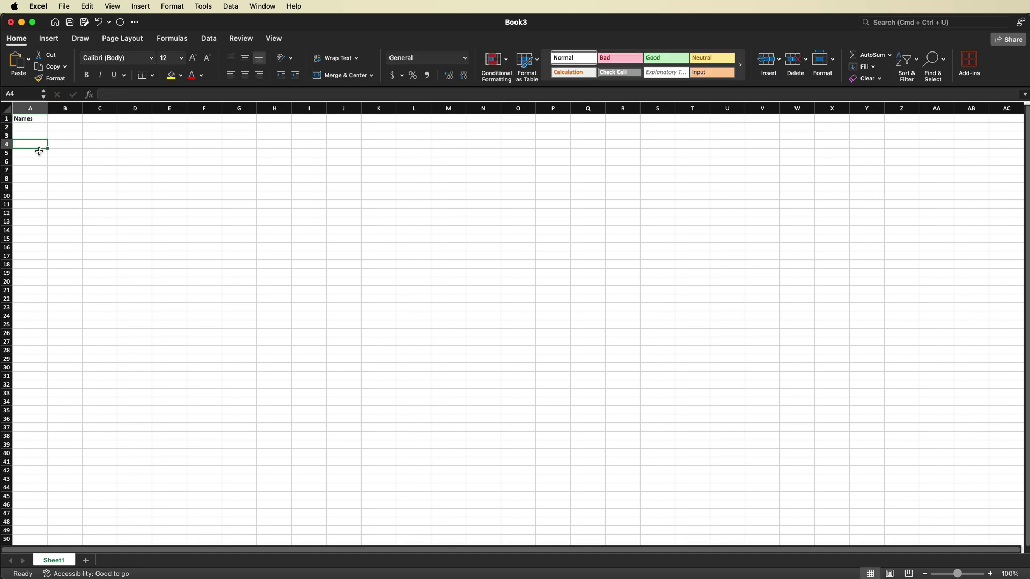
{"action": "left_click", "coordinate": [39, 153]}
{"action": "left_click", "coordinate": [41, 162]}
{"action": "left_click", "coordinate": [41, 170]}
{"action": "left_click", "coordinate": [43, 180]}
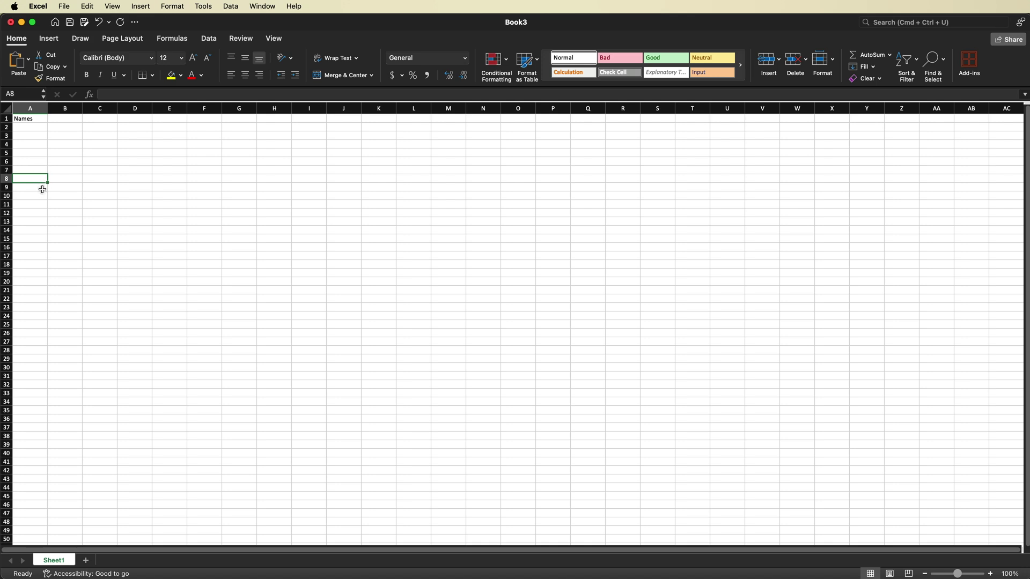
{"action": "left_click", "coordinate": [43, 190]}
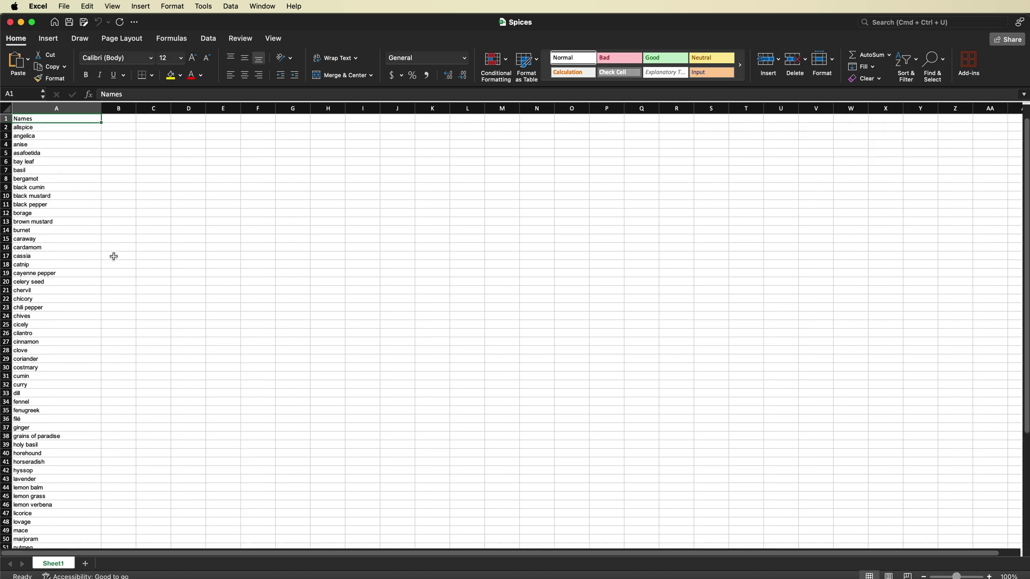
Step: Read through the full list of spice names in column A of the Spices workbook
{"action": "scroll", "coordinate": [61, 193], "scroll_direction": "down", "scroll_amount": 16}
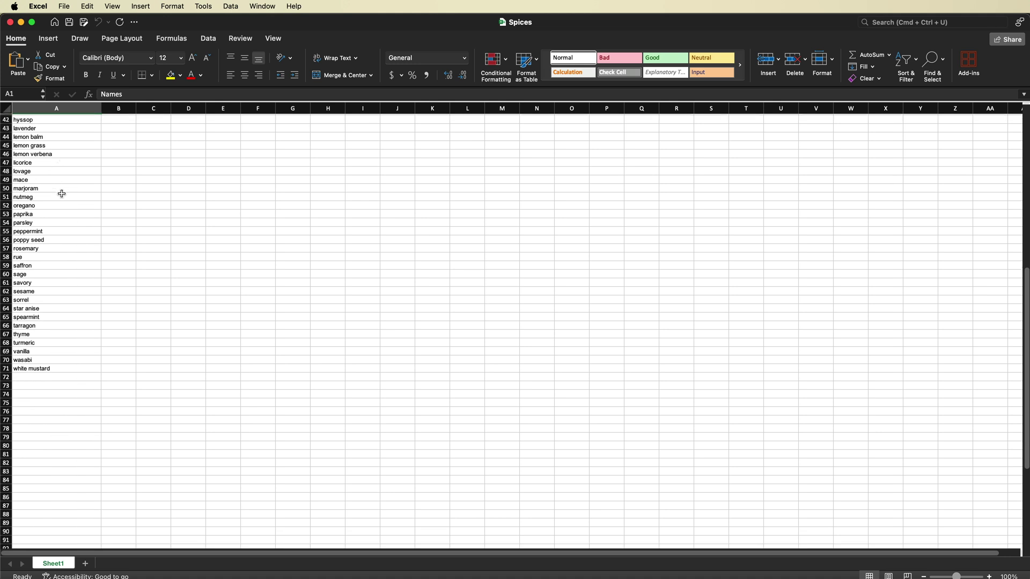
{"action": "scroll", "coordinate": [61, 193], "scroll_direction": "down", "scroll_amount": 1}
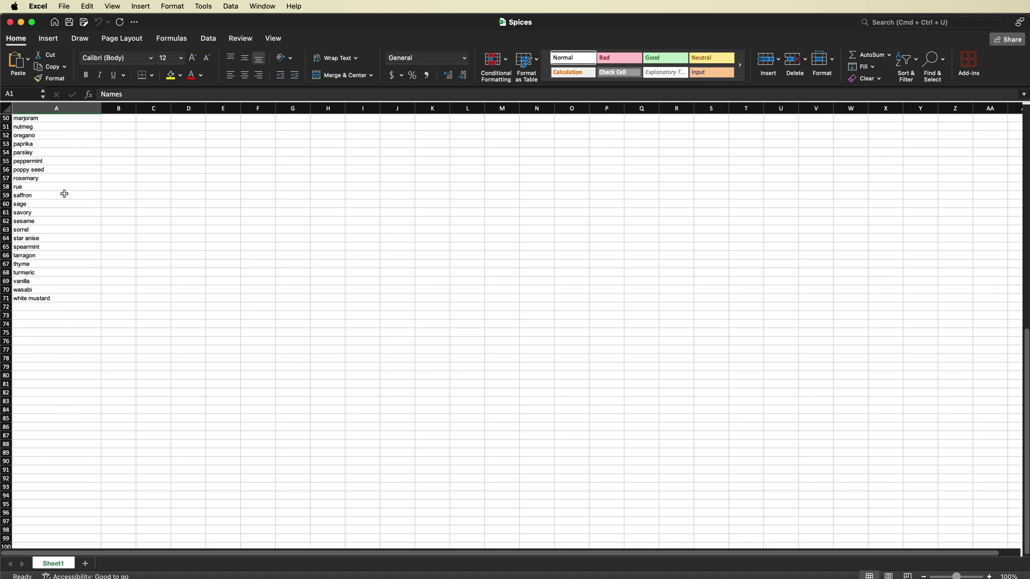
{"action": "scroll", "coordinate": [64, 194], "scroll_direction": "up", "scroll_amount": 16}
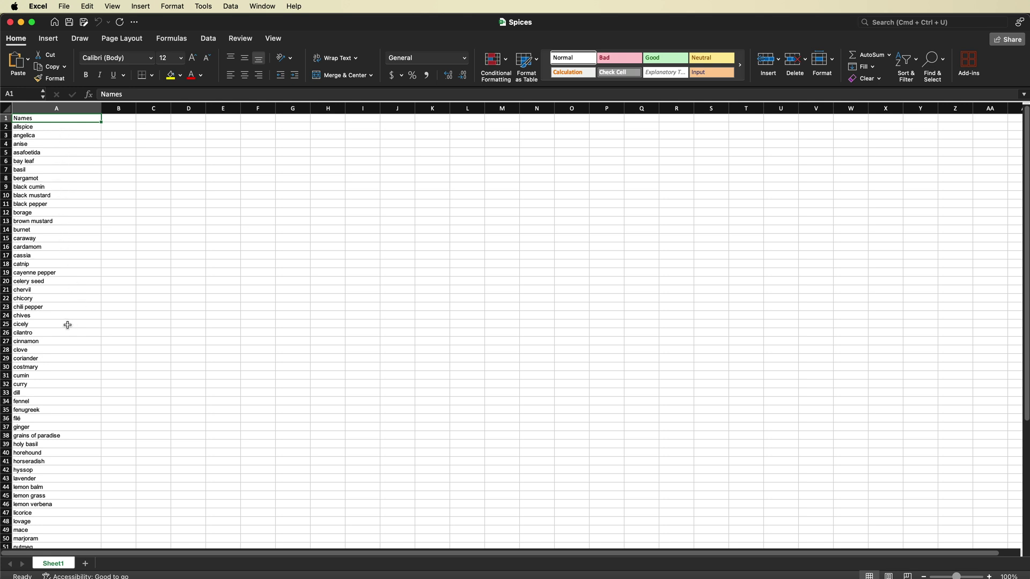
{"action": "scroll", "coordinate": [66, 335], "scroll_direction": "down", "scroll_amount": 9}
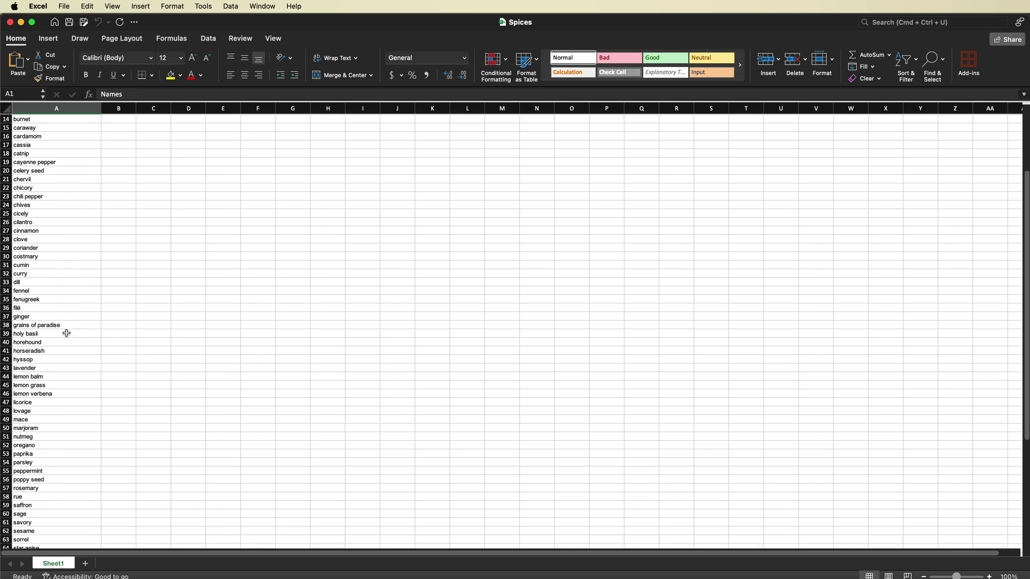
{"action": "scroll", "coordinate": [66, 334], "scroll_direction": "up", "scroll_amount": 9}
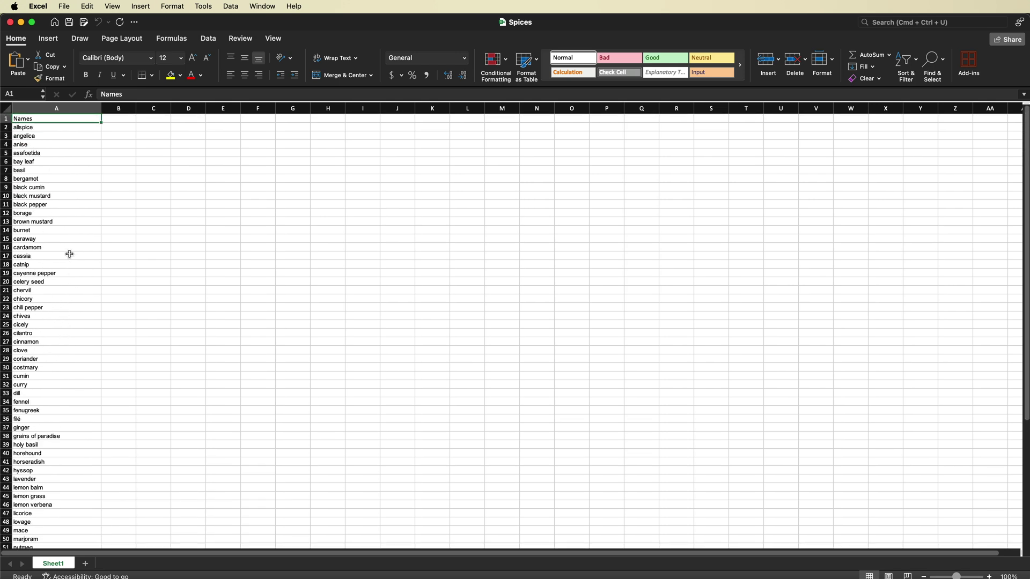
{"action": "left_click", "coordinate": [69, 9]}
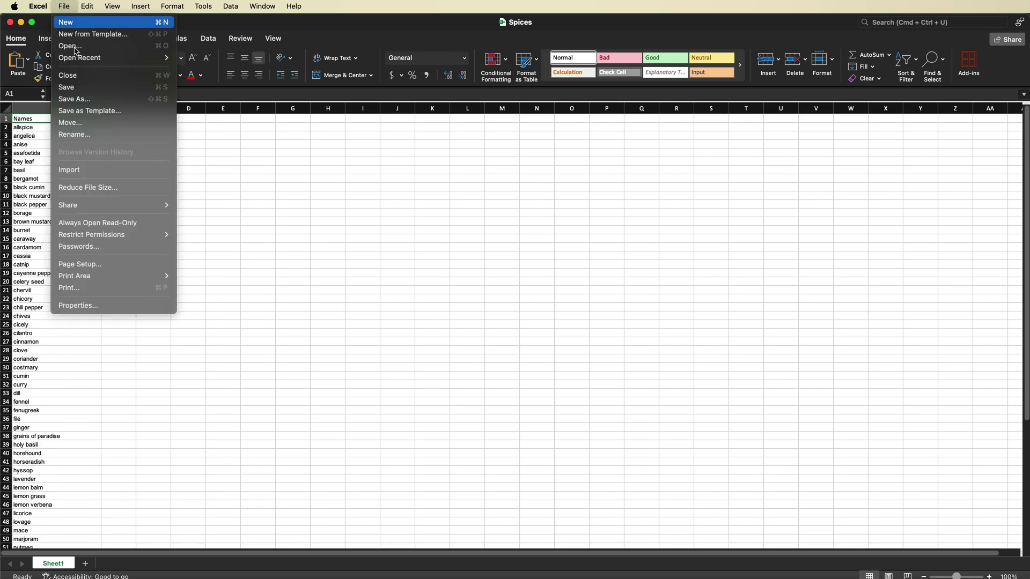
{"action": "left_click", "coordinate": [95, 99]}
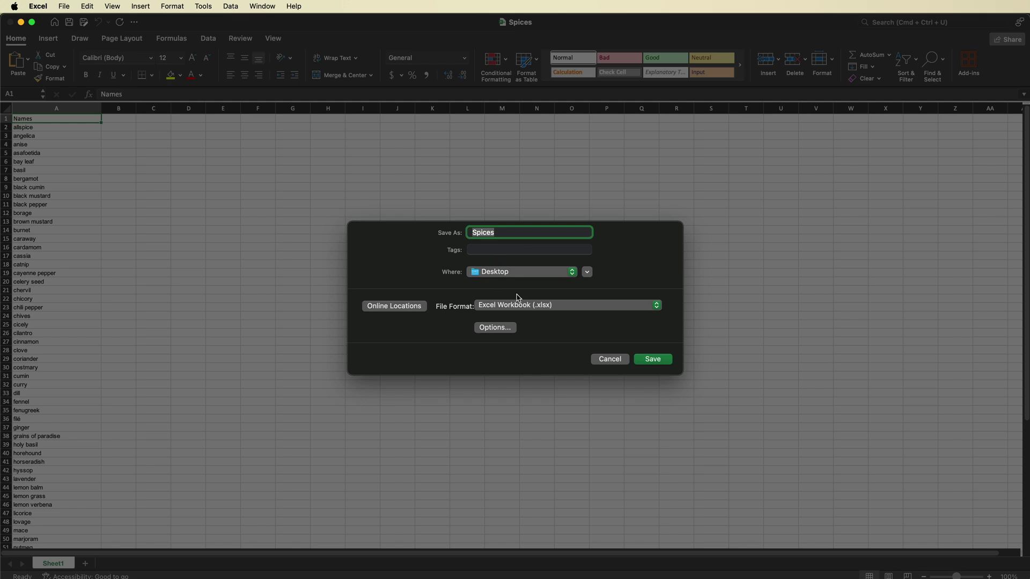
{"action": "left_click", "coordinate": [610, 358]}
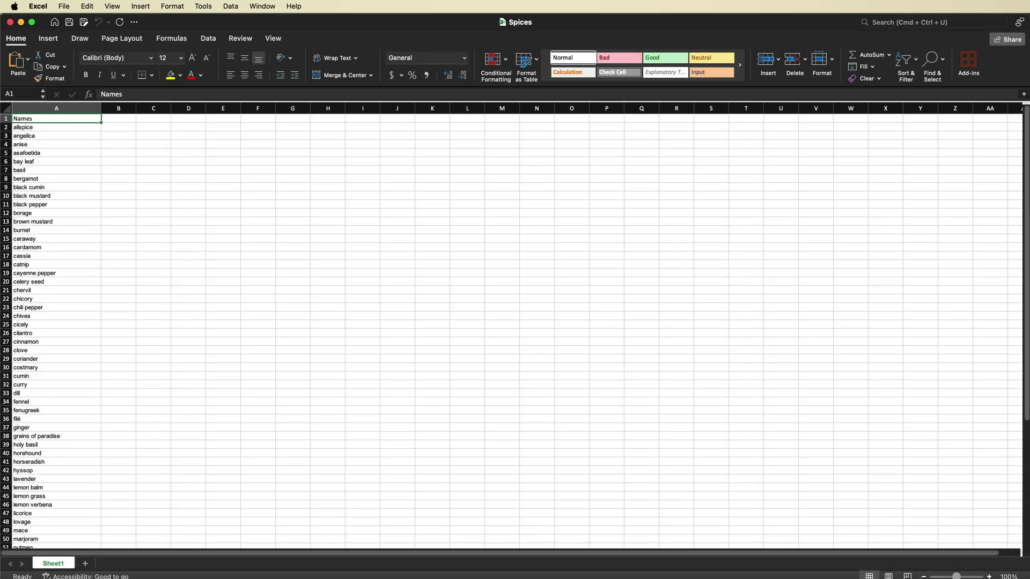
Step: Switch to Affinity Publisher and add Spices.xlsx from the Desktop as the data merge source
{"action": "key", "text": "super+Tab"}
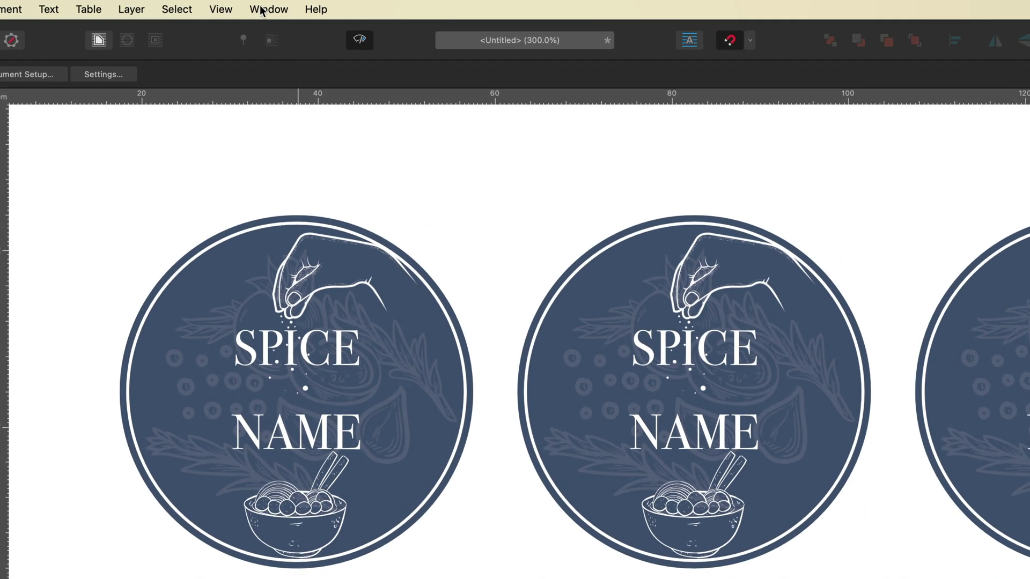
{"action": "left_click", "coordinate": [262, 10]}
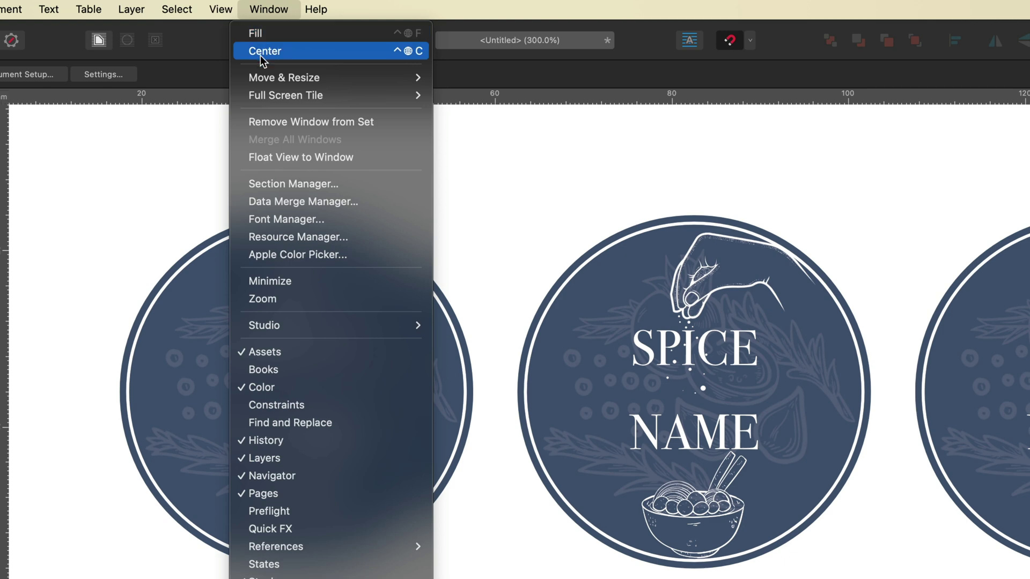
{"action": "left_click", "coordinate": [294, 201]}
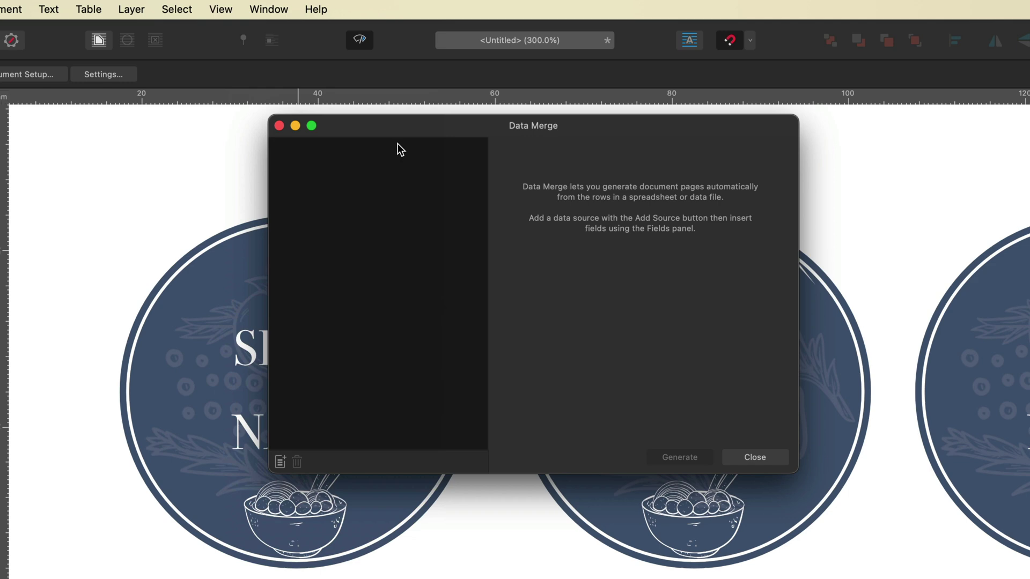
{"action": "left_click", "coordinate": [279, 461]}
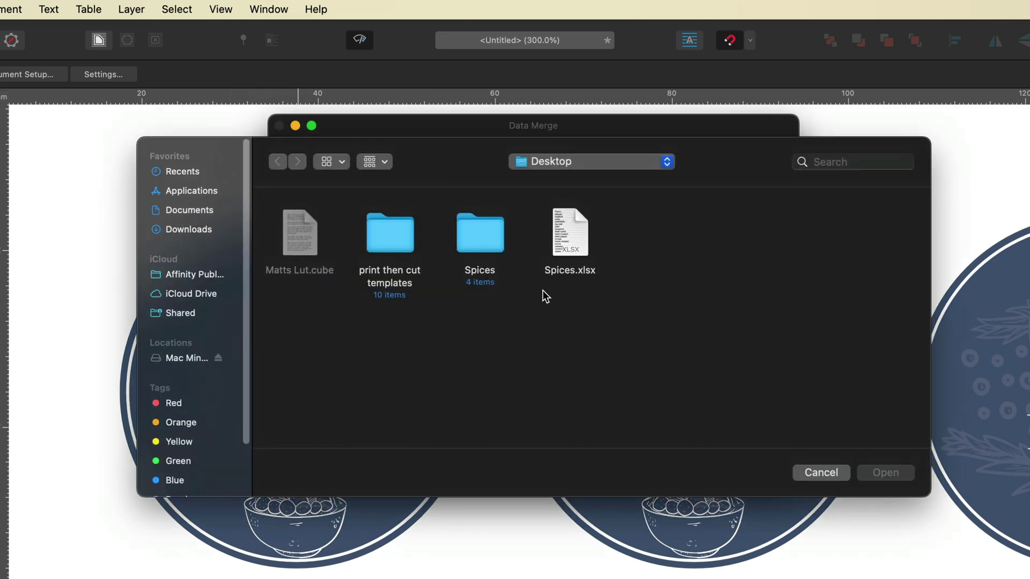
{"action": "double_click", "coordinate": [566, 240]}
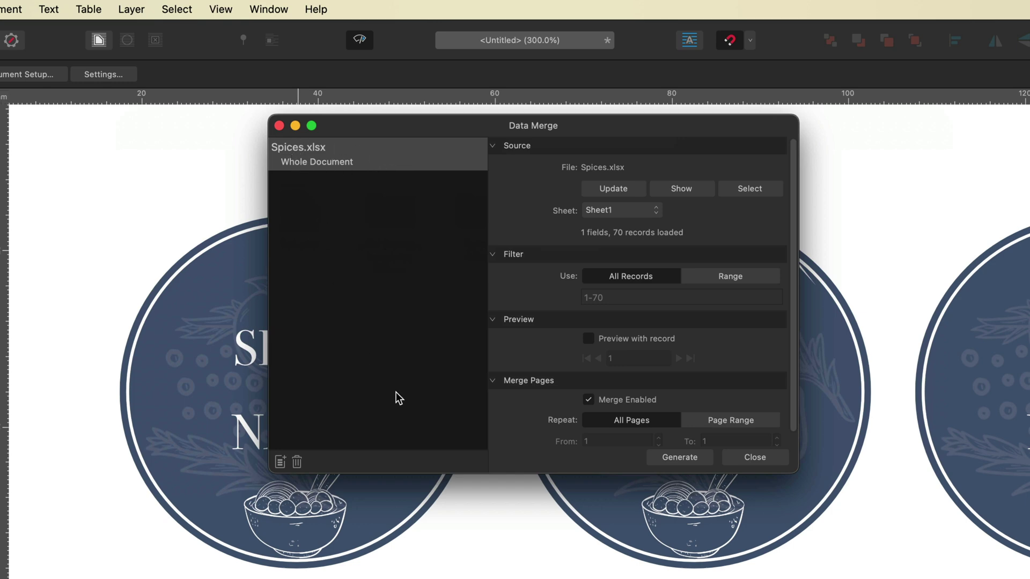
{"action": "left_click", "coordinate": [767, 458]}
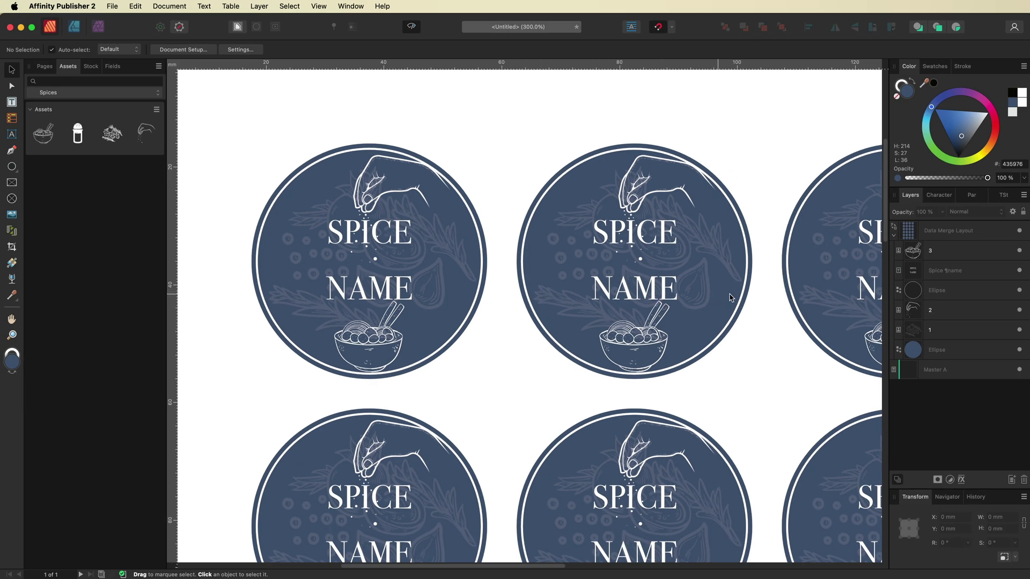
Step: Replace the SPICE NAME text on the first label with the Names field from Spices.xlsx
{"action": "left_click", "coordinate": [949, 276]}
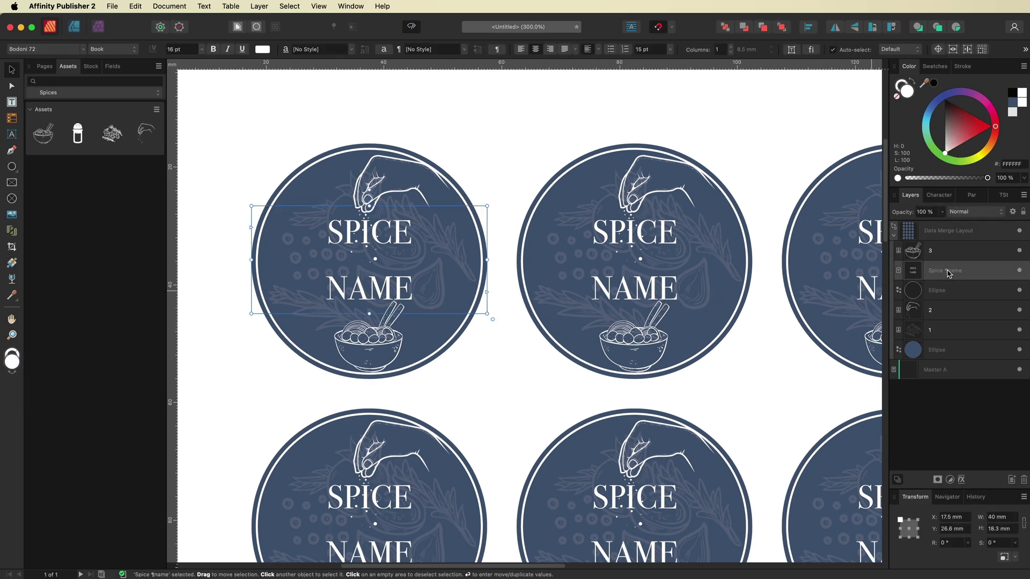
{"action": "left_click", "coordinate": [6, 102]}
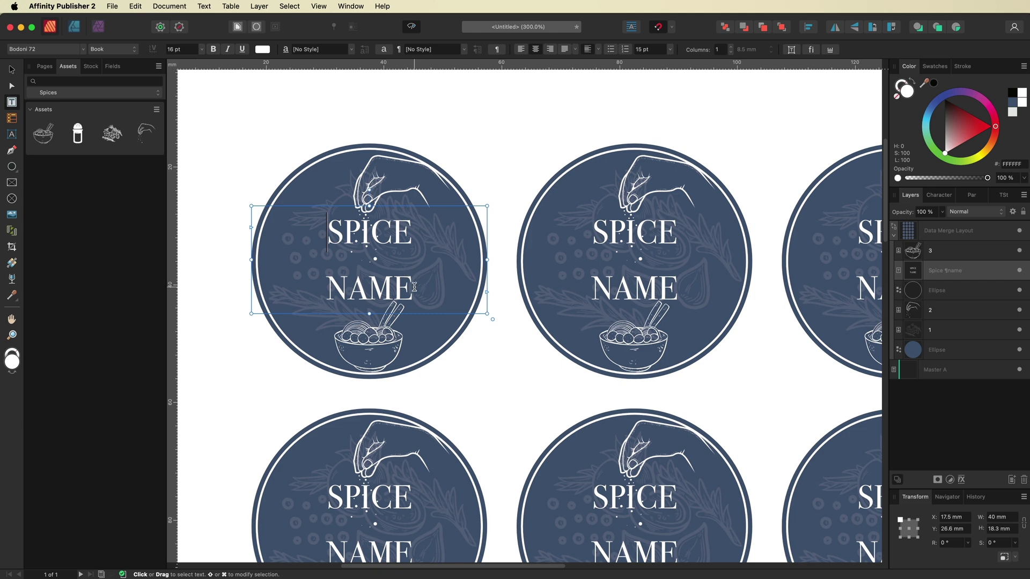
{"action": "left_click_drag", "start_coordinate": [415, 290], "coordinate": [322, 245]}
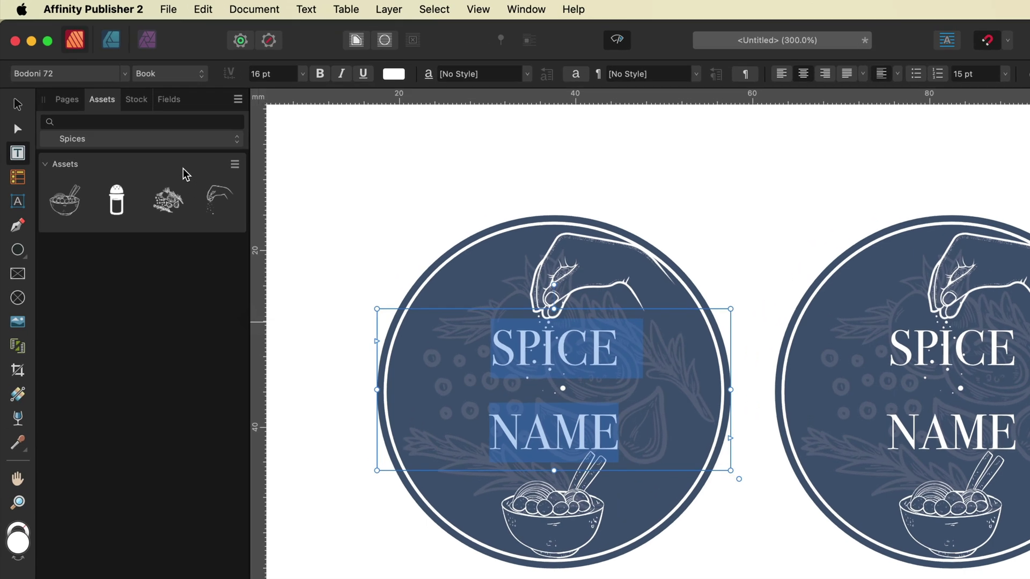
{"action": "left_click", "coordinate": [171, 101]}
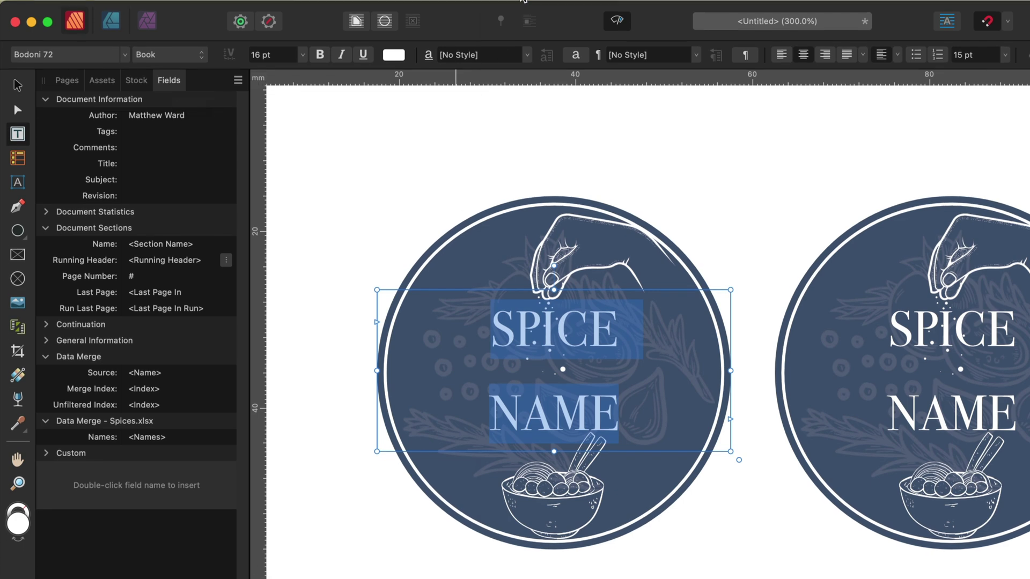
{"action": "left_click", "coordinate": [526, 9]}
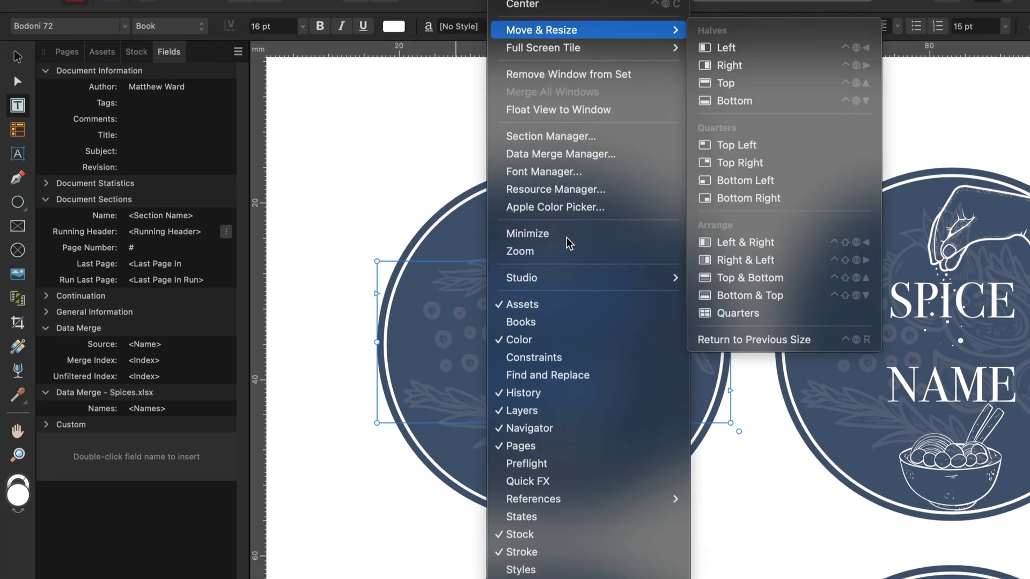
{"action": "mouse_move", "coordinate": [536, 505]}
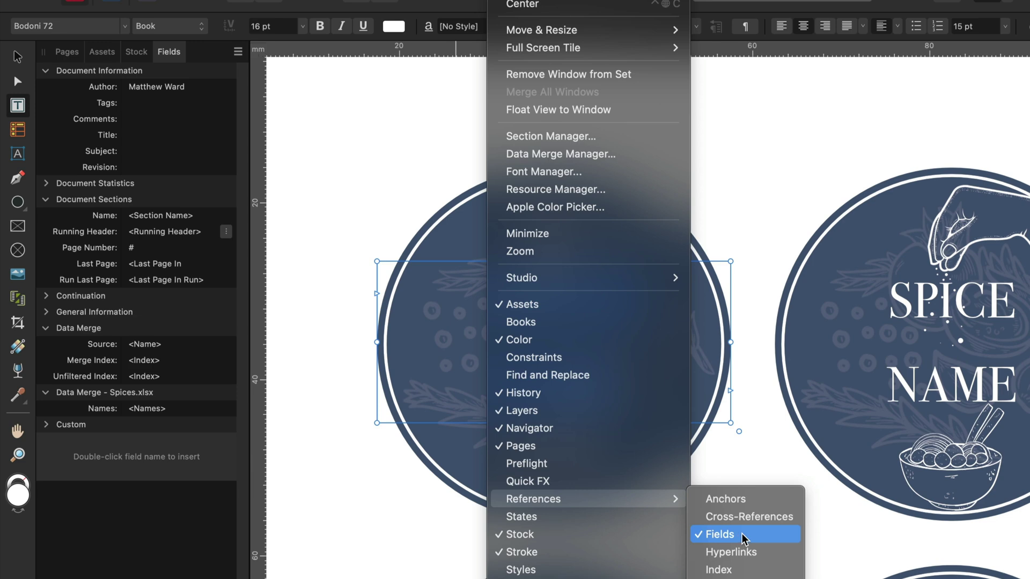
{"action": "left_click", "coordinate": [187, 530]}
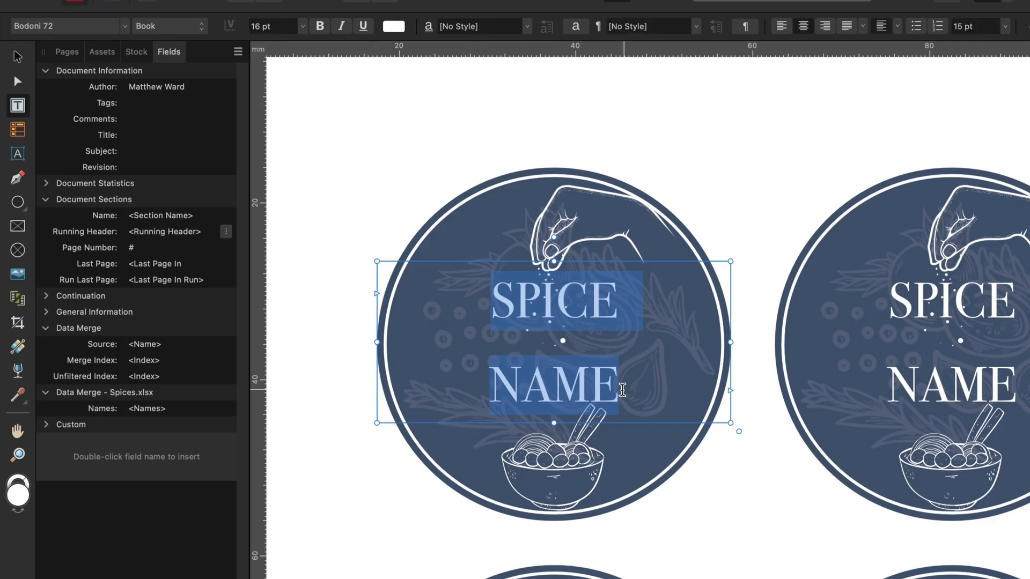
{"action": "left_click_drag", "start_coordinate": [622, 390], "coordinate": [489, 316]}
{"action": "double_click", "coordinate": [150, 412]}
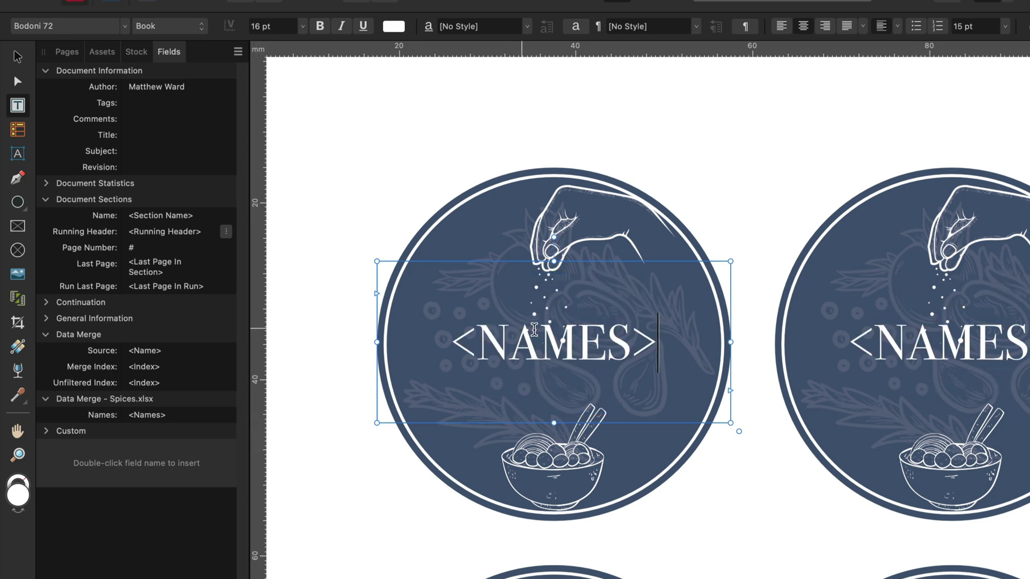
Step: Inspect the Names placeholder and surrounding artwork on the first rows of labels
{"action": "scroll", "coordinate": [534, 330], "scroll_direction": "down", "scroll_amount": 6}
{"action": "scroll", "coordinate": [534, 330], "scroll_direction": "up", "scroll_amount": 3}
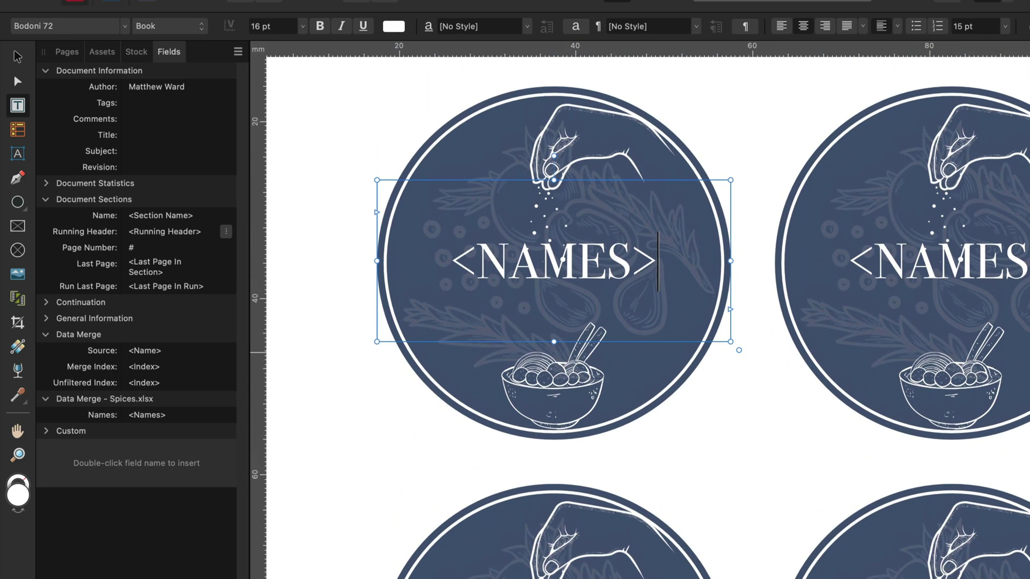
{"action": "scroll", "coordinate": [541, 309], "scroll_direction": "up", "scroll_amount": 5}
{"action": "scroll", "coordinate": [541, 308], "scroll_direction": "right", "scroll_amount": 2}
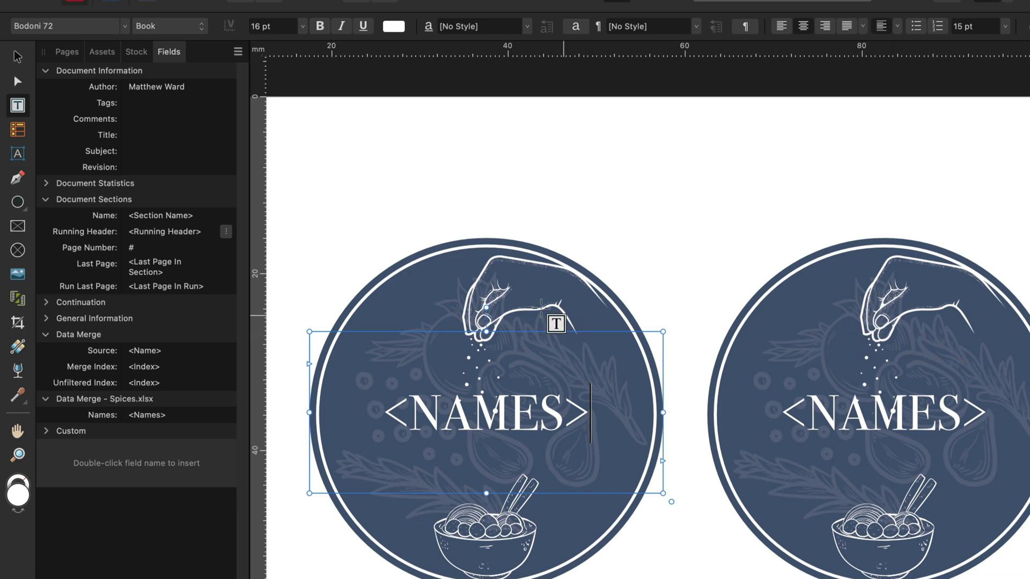
{"action": "scroll", "coordinate": [438, 288], "scroll_direction": "down", "scroll_amount": 2}
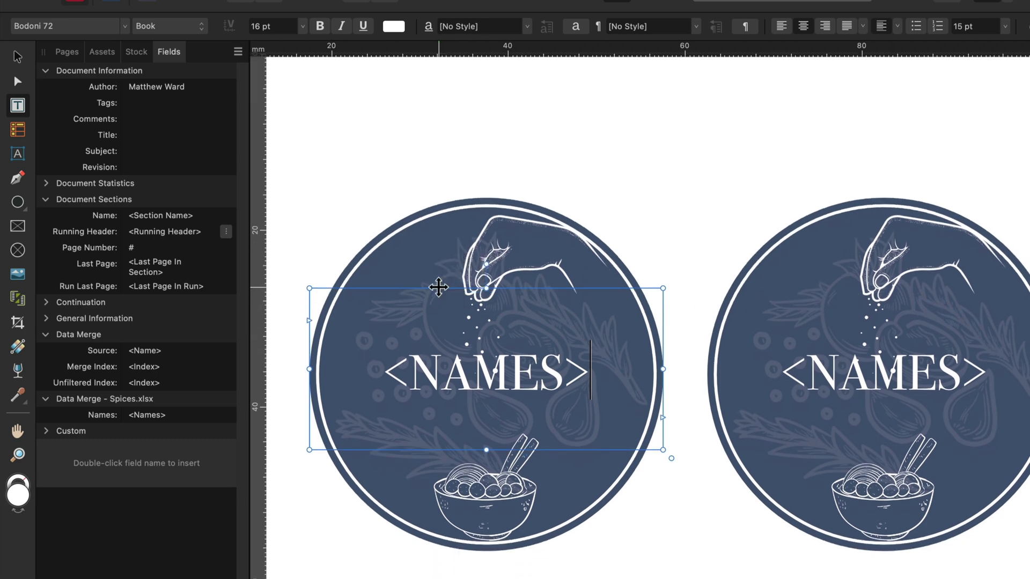
{"action": "scroll", "coordinate": [438, 288], "scroll_direction": "down", "scroll_amount": 2}
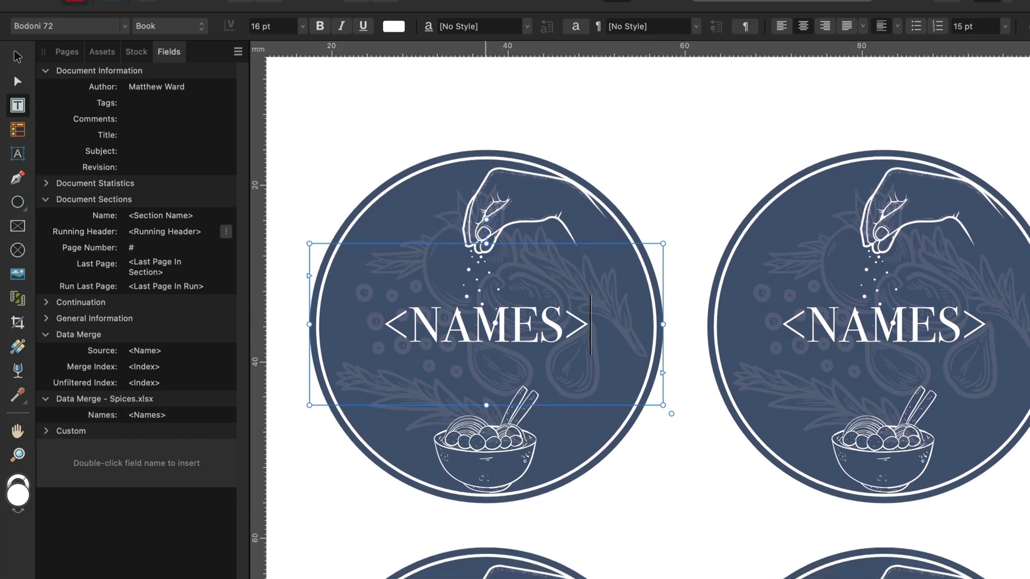
{"action": "scroll", "coordinate": [641, 309], "scroll_direction": "down", "scroll_amount": 3}
{"action": "scroll", "coordinate": [640, 309], "scroll_direction": "up", "scroll_amount": 5}
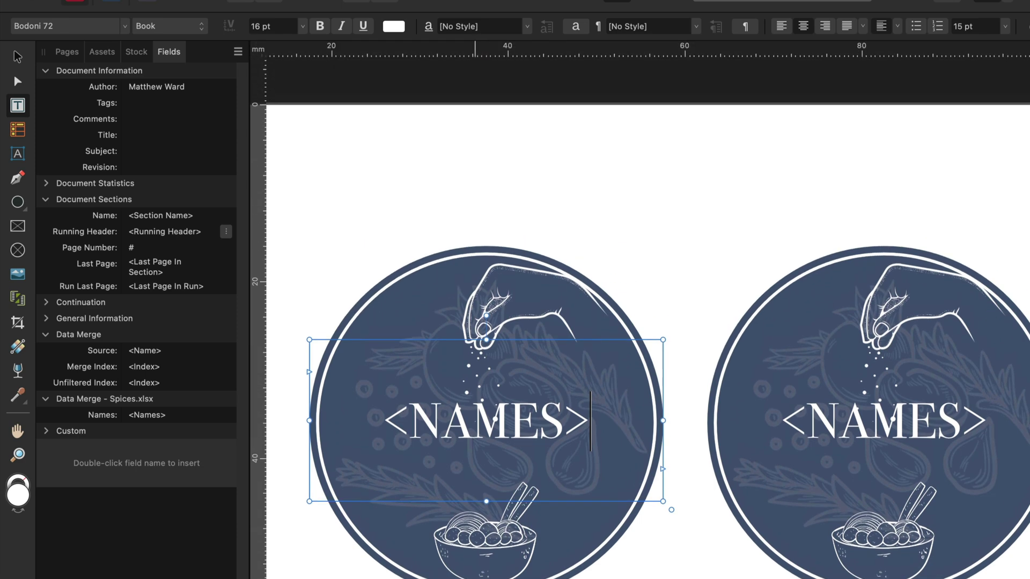
Step: Generate the merged label document from all records of the Spices.xlsx data source
{"action": "mouse_move", "coordinate": [528, 6]}
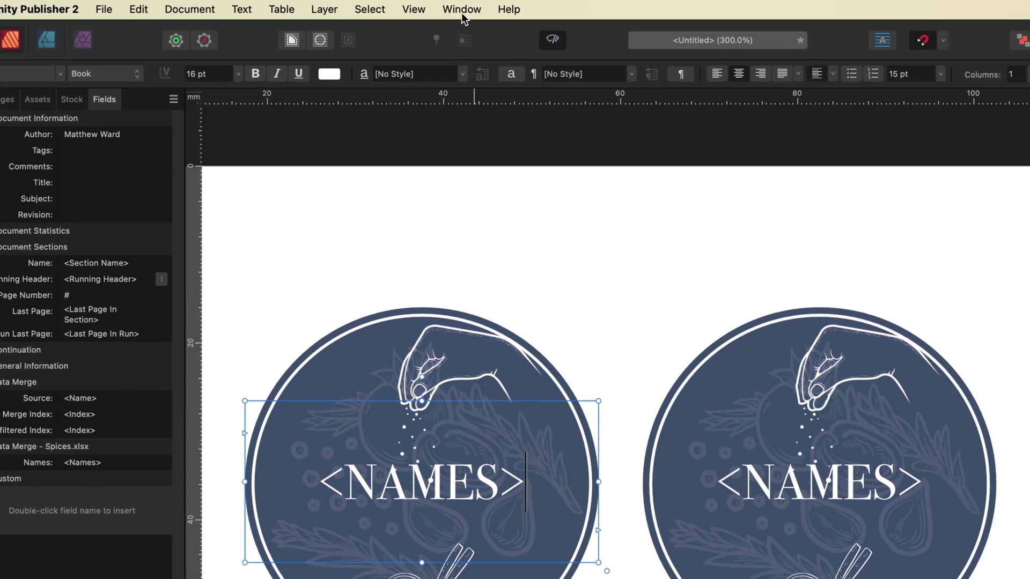
{"action": "left_click", "coordinate": [461, 12]}
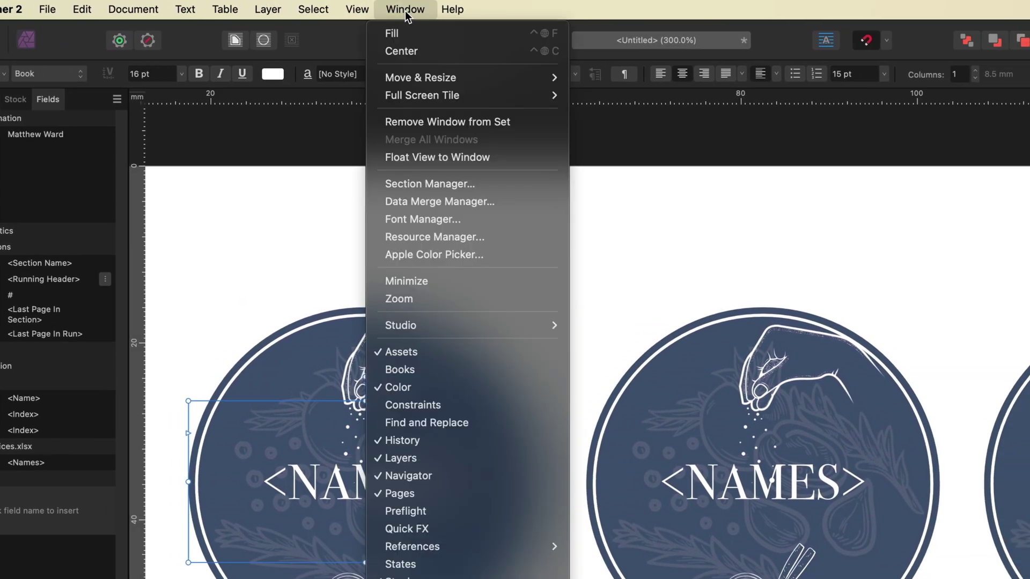
{"action": "left_click", "coordinate": [417, 201]}
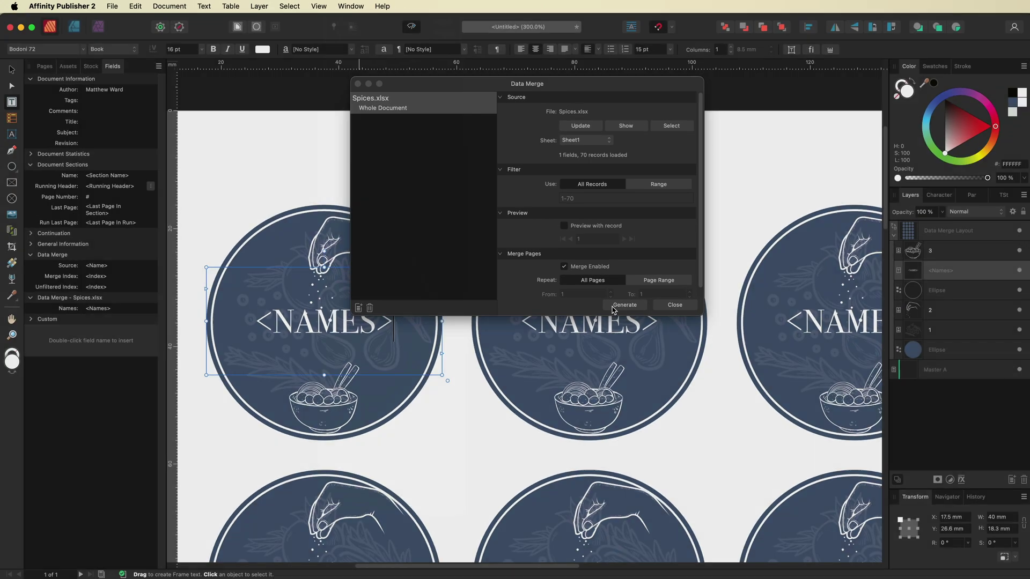
{"action": "left_click", "coordinate": [799, 463]}
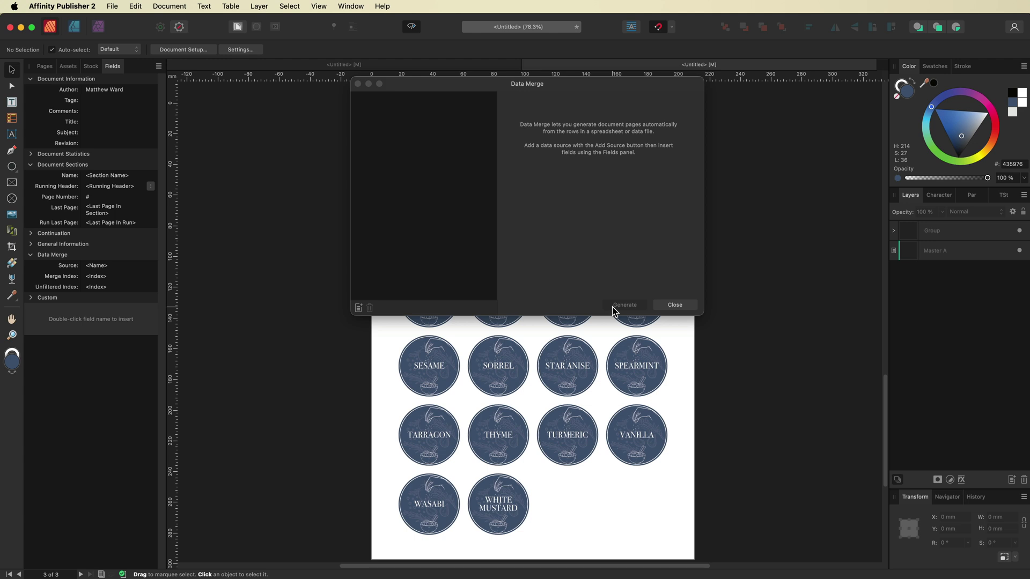
Step: Close the Data Merge manager, review the generated label pages, and examine how the name fits on the HORSERADISH label
{"action": "left_click", "coordinate": [676, 306]}
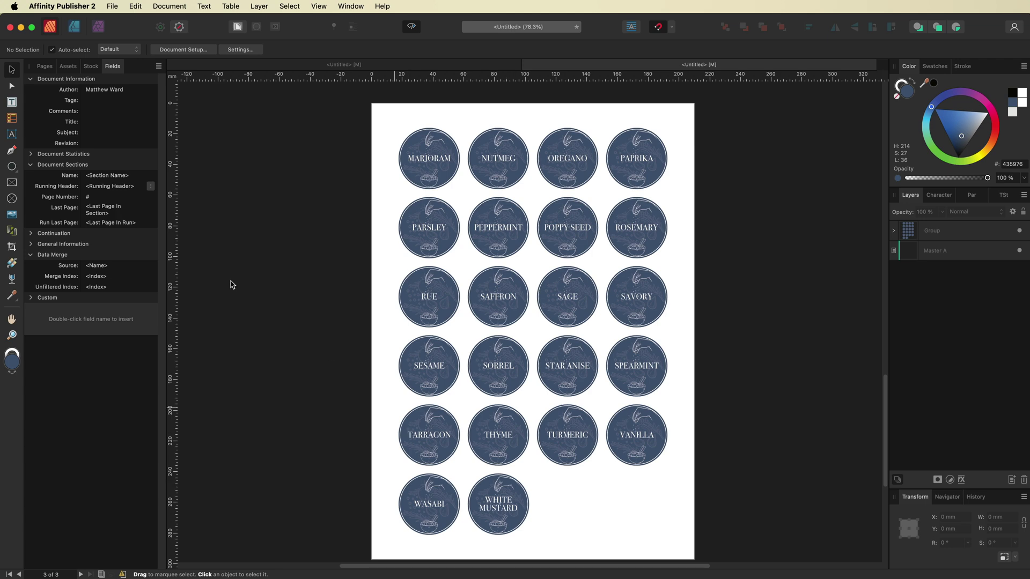
{"action": "left_click", "coordinate": [43, 67]}
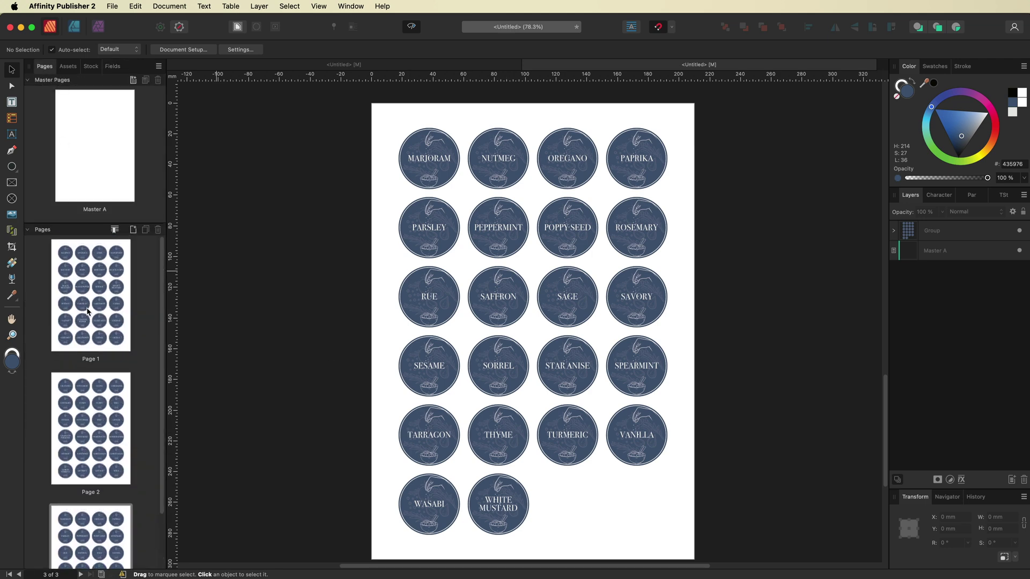
{"action": "scroll", "coordinate": [97, 457], "scroll_direction": "up", "scroll_amount": 3}
{"action": "scroll", "coordinate": [558, 341], "scroll_direction": "up", "scroll_amount": 10}
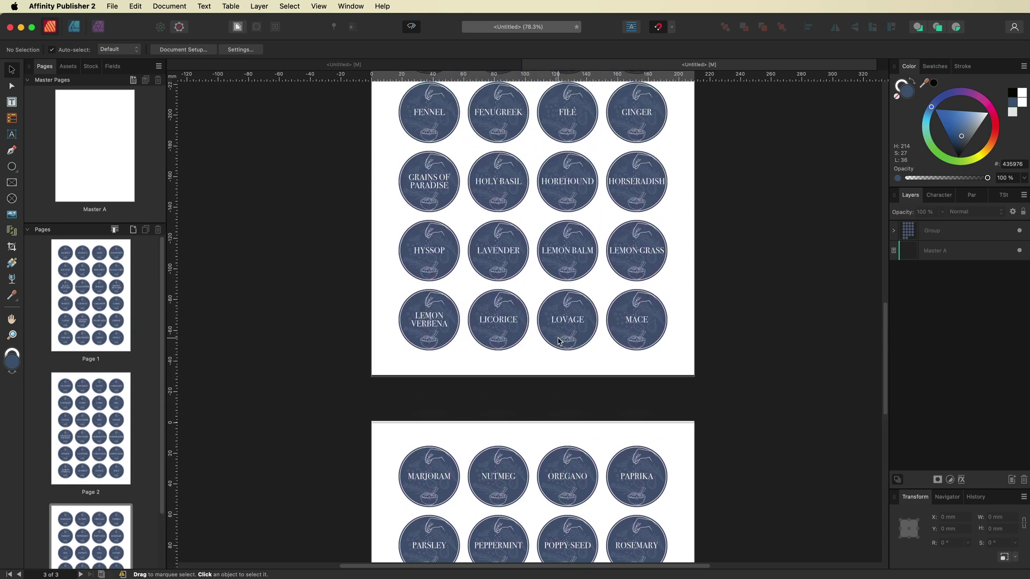
{"action": "scroll", "coordinate": [558, 341], "scroll_direction": "up", "scroll_amount": 2}
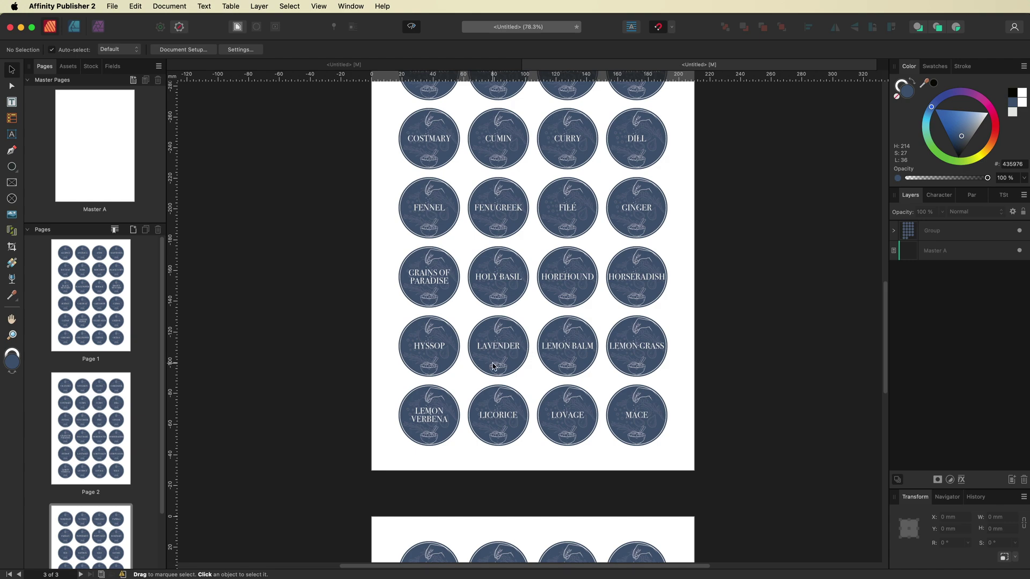
{"action": "scroll", "coordinate": [494, 367], "scroll_direction": "down", "scroll_amount": 1}
{"action": "scroll", "coordinate": [738, 257], "scroll_direction": "up", "scroll_amount": 3}
{"action": "key", "text": "super+1"}
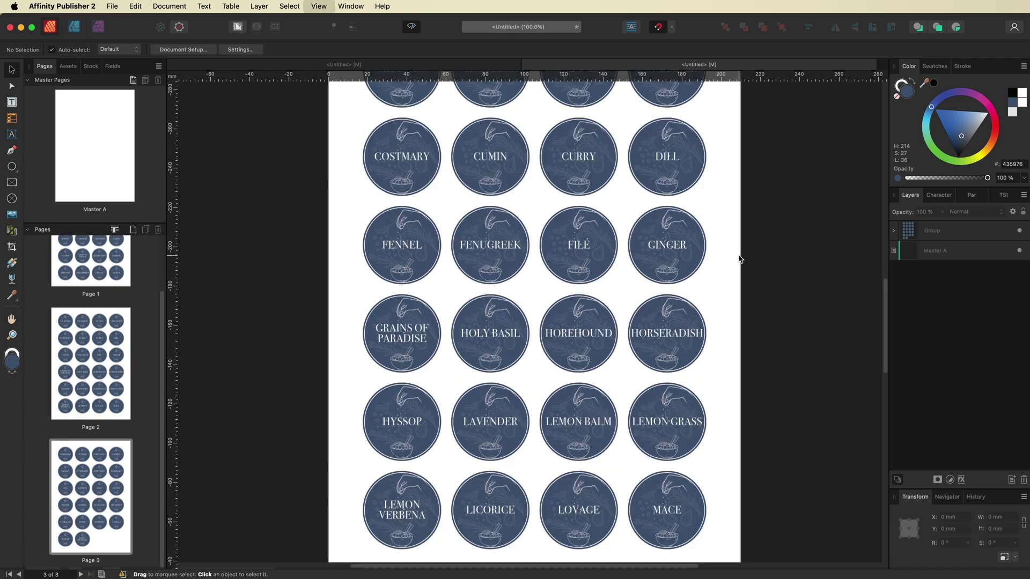
{"action": "key", "text": "super+4"}
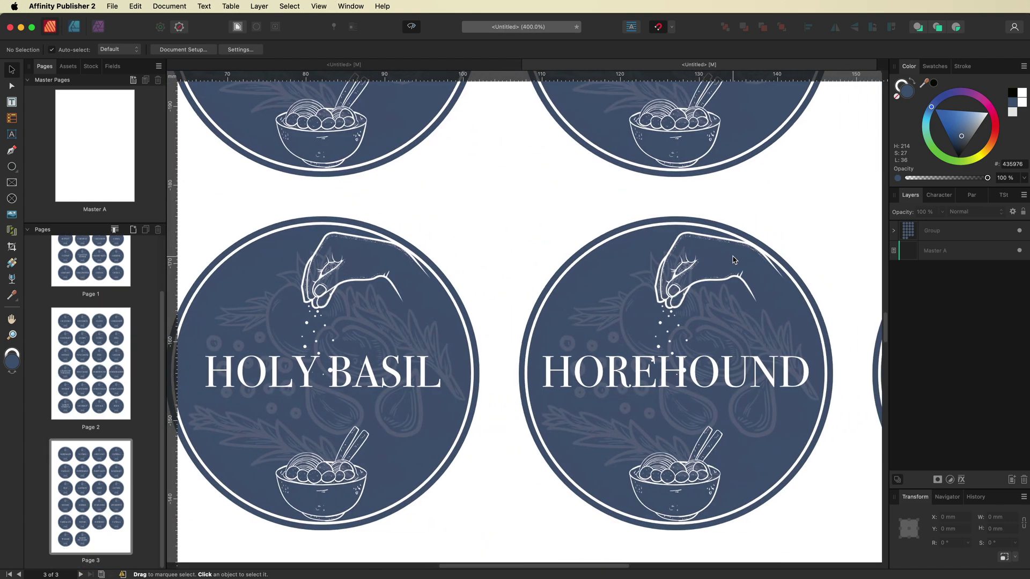
{"action": "scroll", "coordinate": [734, 260], "scroll_direction": "right", "scroll_amount": 8}
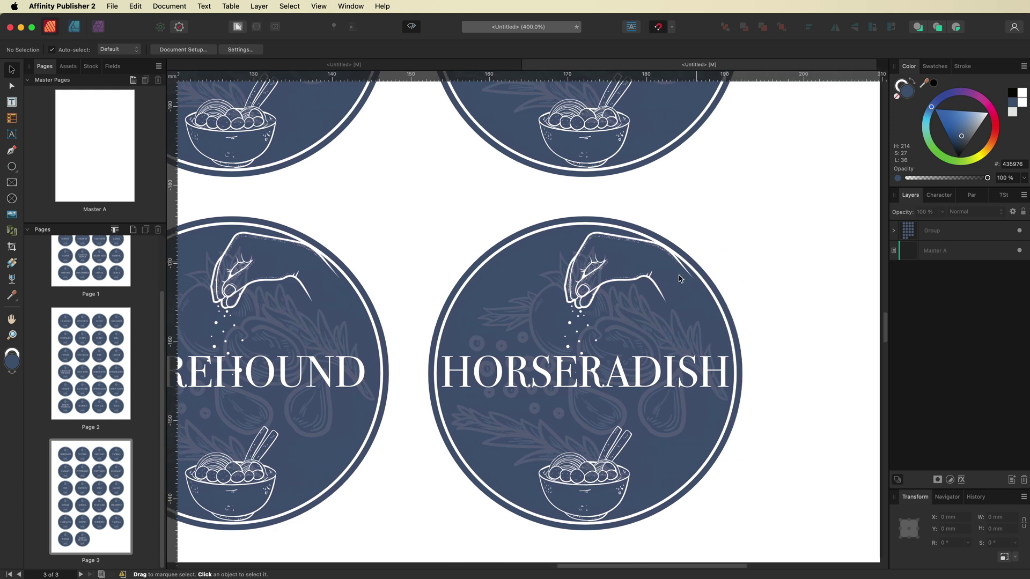
{"action": "scroll", "coordinate": [679, 278], "scroll_direction": "right", "scroll_amount": 2}
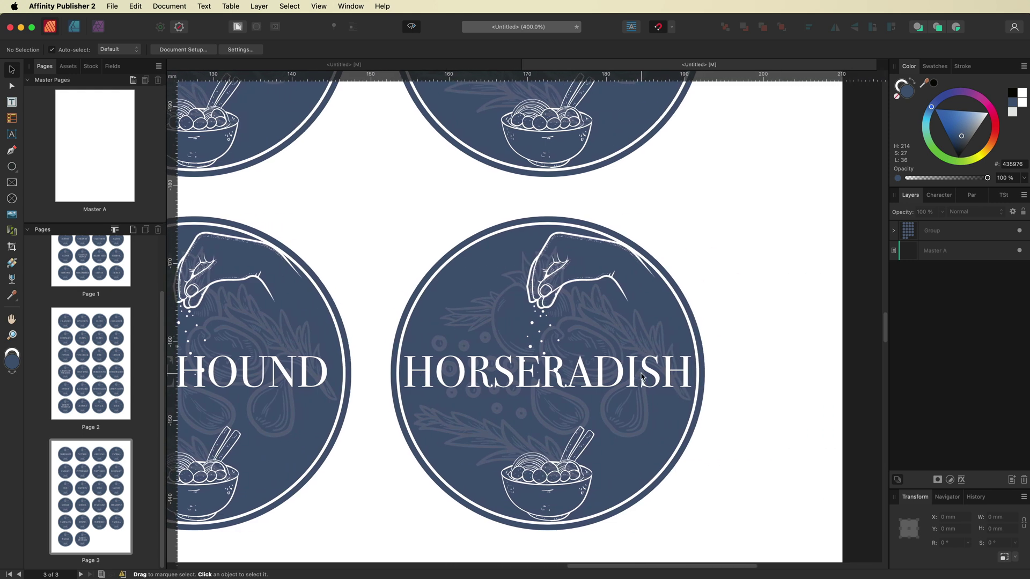
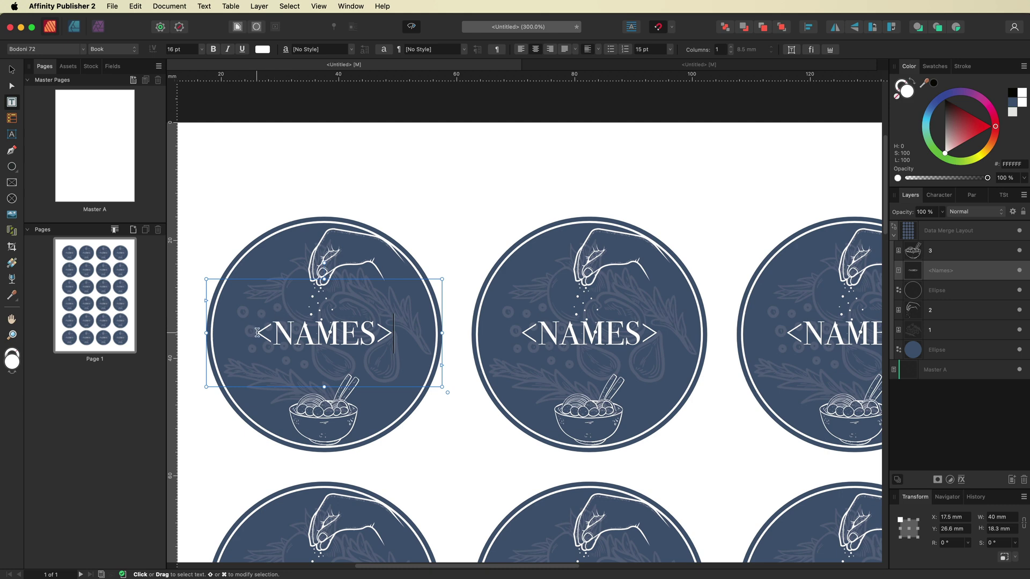
Step: Set the Names placeholder text on the template's first label to 12 pt
{"action": "left_click_drag", "start_coordinate": [258, 331], "coordinate": [375, 334]}
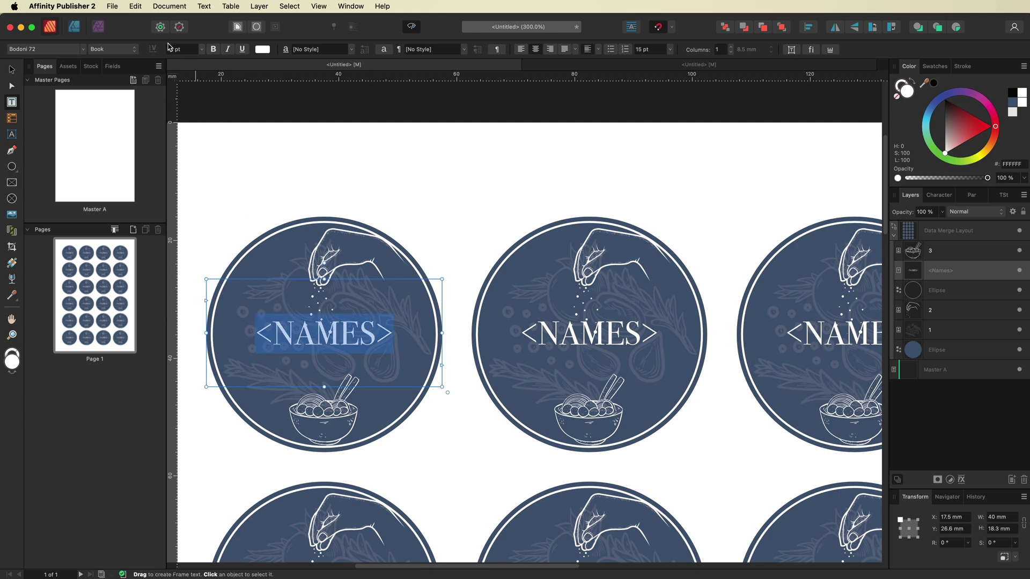
{"action": "left_click", "coordinate": [202, 51]}
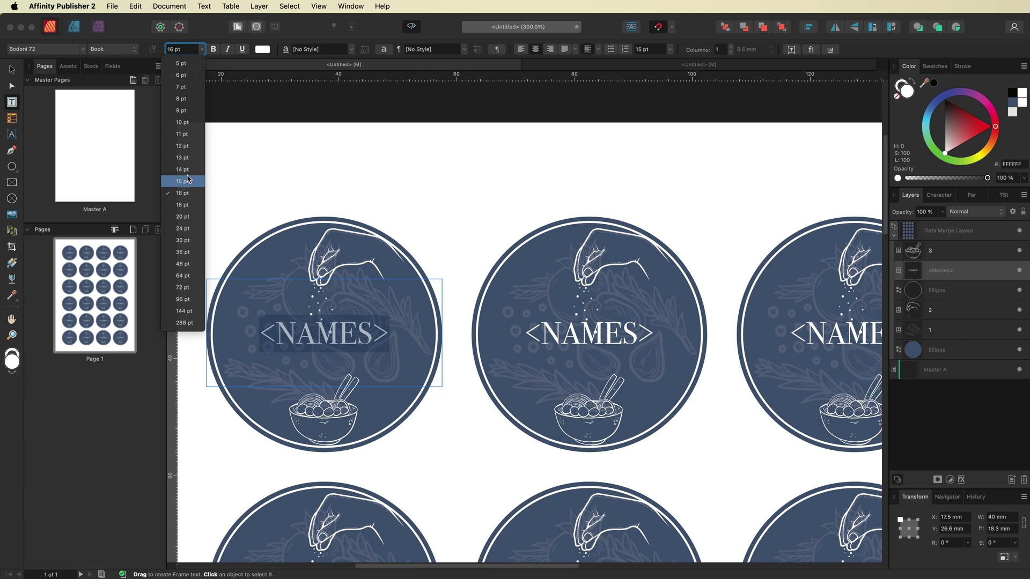
{"action": "left_click", "coordinate": [190, 147]}
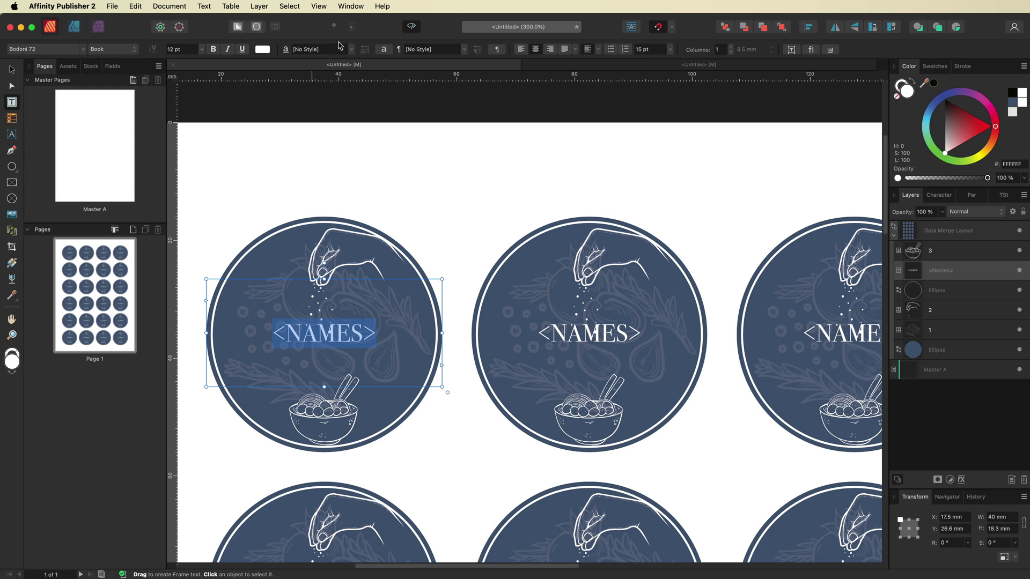
Step: Generate another merged label document from all Spices.xlsx records using the smaller text, and close the Data Merge manager
{"action": "left_click", "coordinate": [352, 6]}
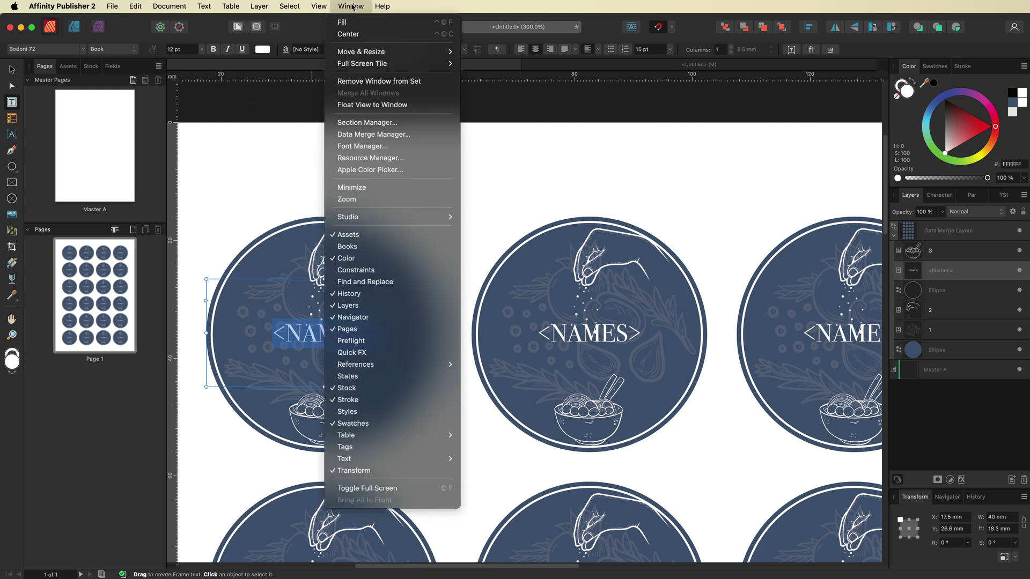
{"action": "left_click", "coordinate": [360, 136]}
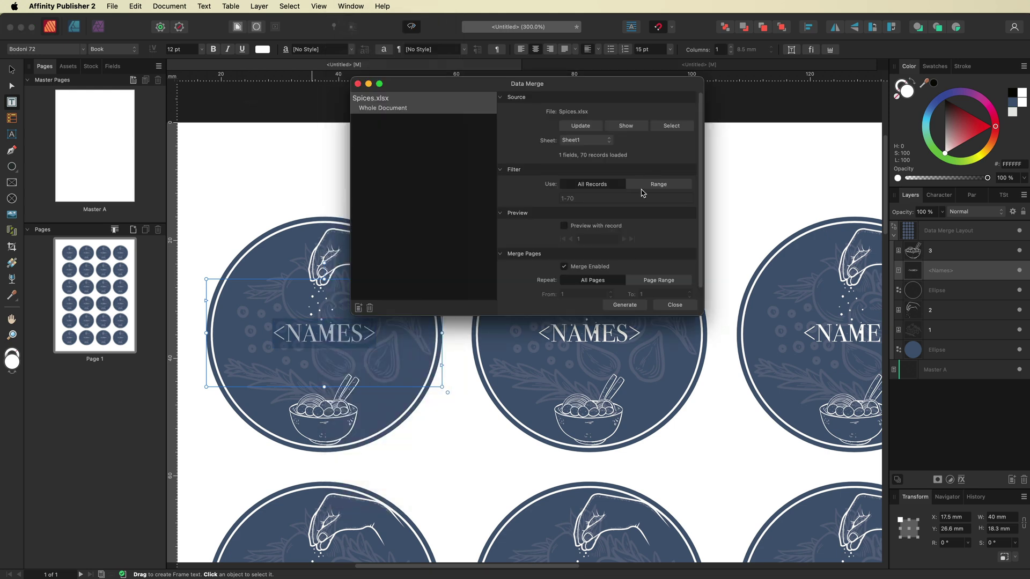
{"action": "left_click", "coordinate": [625, 305]}
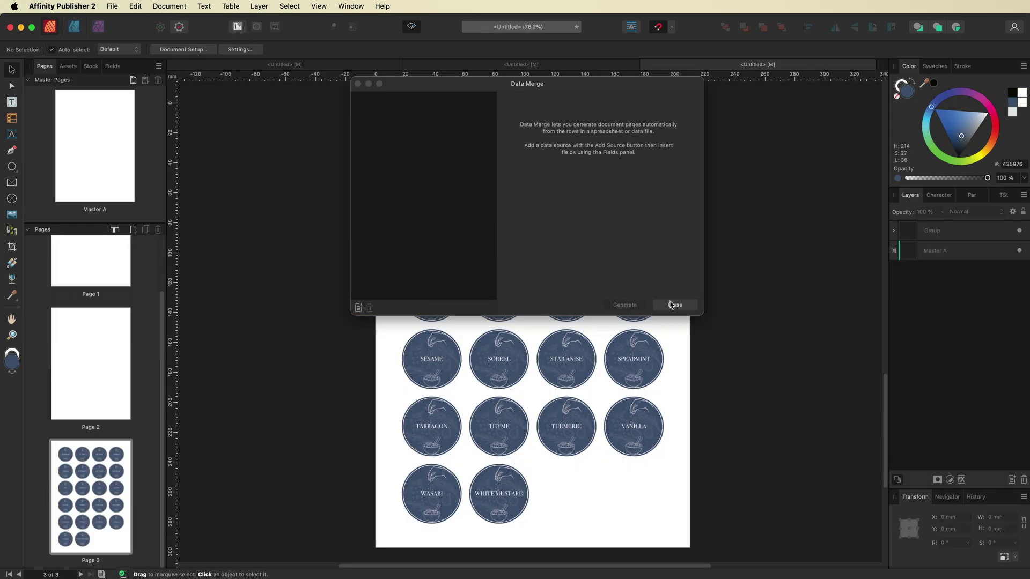
{"action": "left_click", "coordinate": [673, 305]}
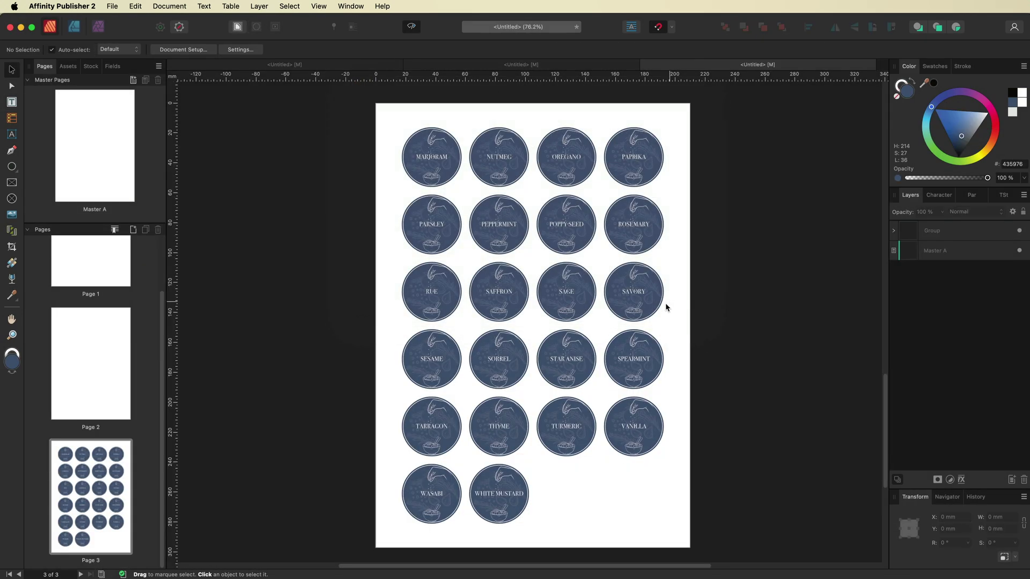
Step: Review the spice names on pages 3 and 2 of the newly generated document with the smaller text
{"action": "scroll", "coordinate": [503, 456], "scroll_direction": "up", "scroll_amount": 3}
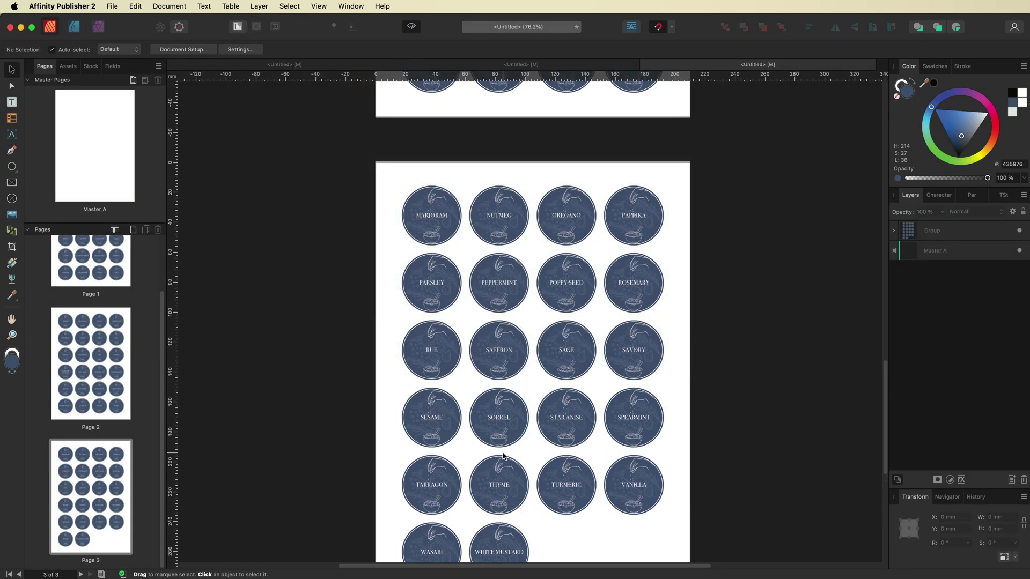
{"action": "scroll", "coordinate": [503, 456], "scroll_direction": "up", "scroll_amount": 10}
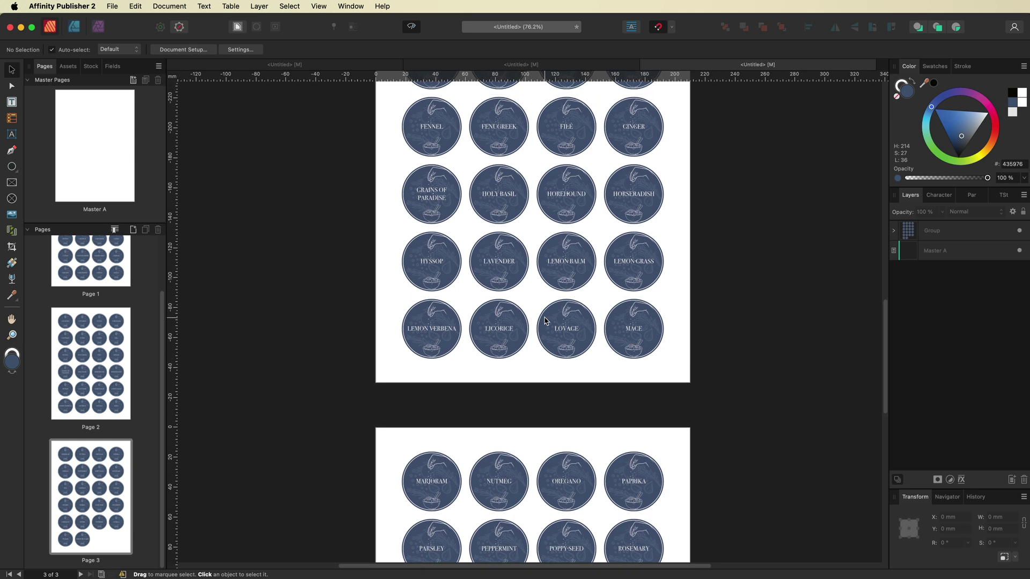
{"action": "scroll", "coordinate": [611, 187], "scroll_direction": "up", "scroll_amount": 7}
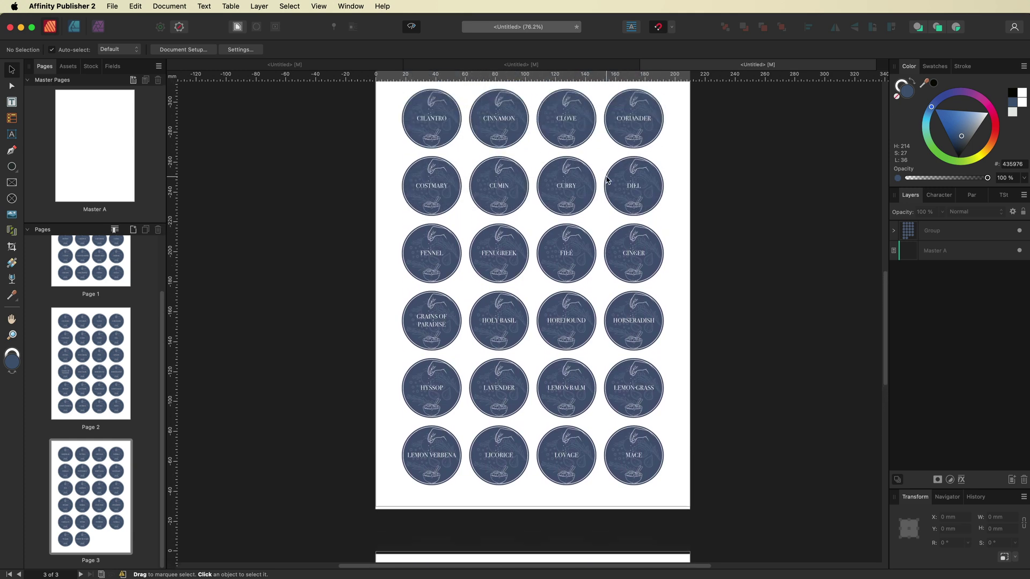
{"action": "scroll", "coordinate": [608, 180], "scroll_direction": "up", "scroll_amount": 1}
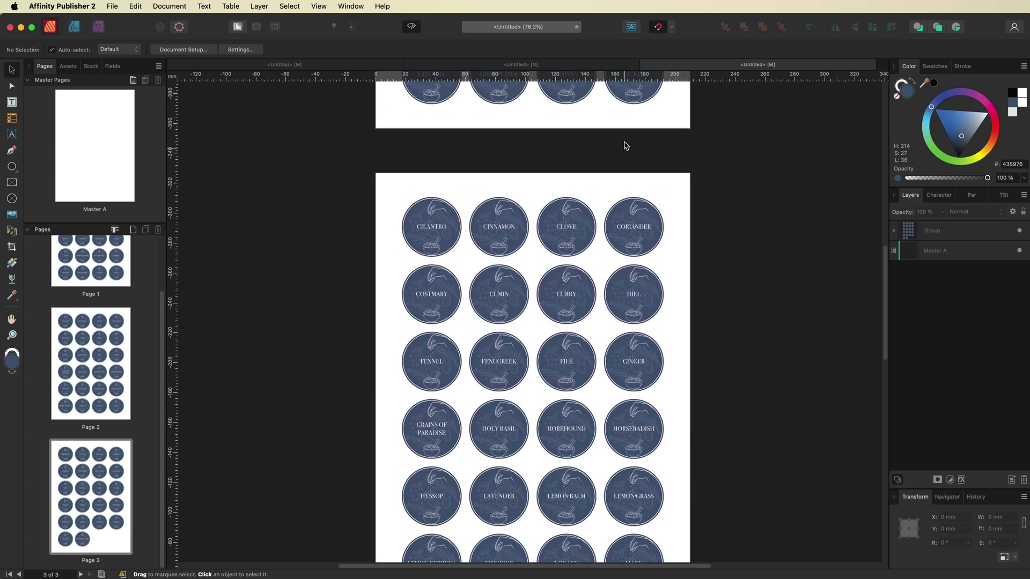
Step: Return to the first merged document with the larger text and examine the name sizes on pages 1 and 2
{"action": "left_click", "coordinate": [222, 68]}
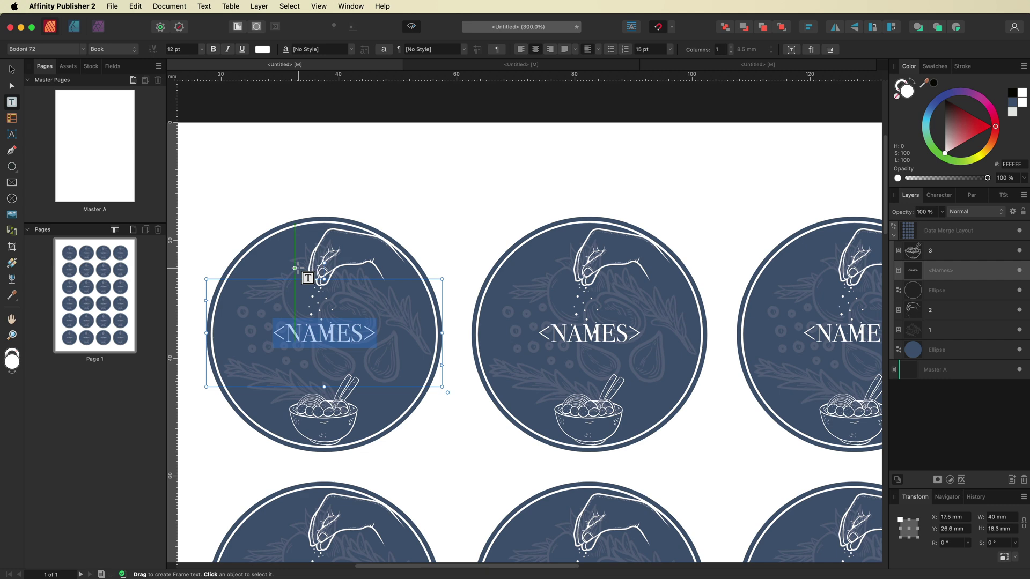
{"action": "left_click", "coordinate": [438, 64]}
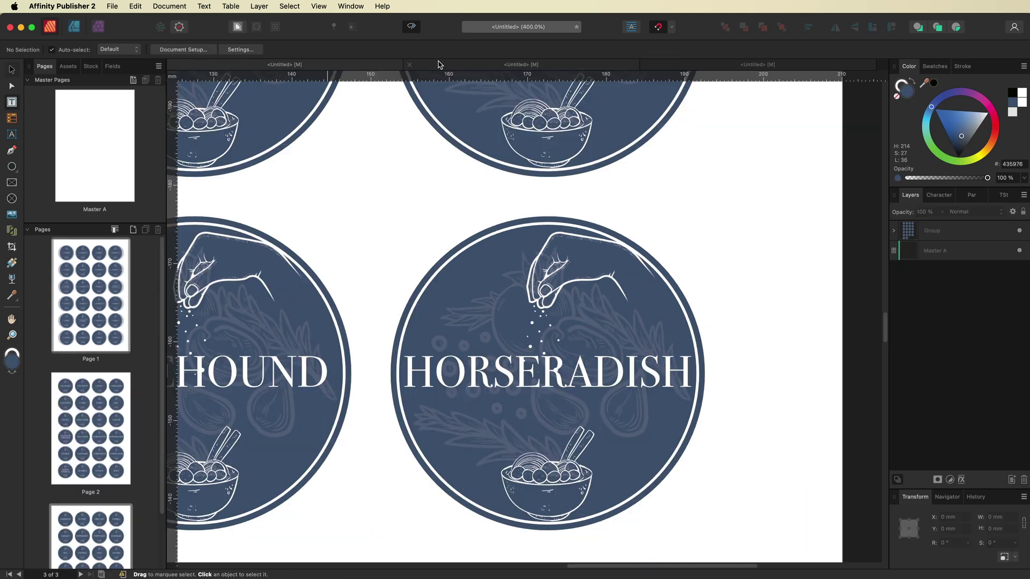
{"action": "left_click", "coordinate": [78, 325]}
{"action": "key", "text": "super+minus"}
{"action": "key", "text": "super+minus"}
{"action": "key", "text": "super+minus"}
{"action": "key", "text": "super+minus"}
{"action": "key", "text": "super+minus"}
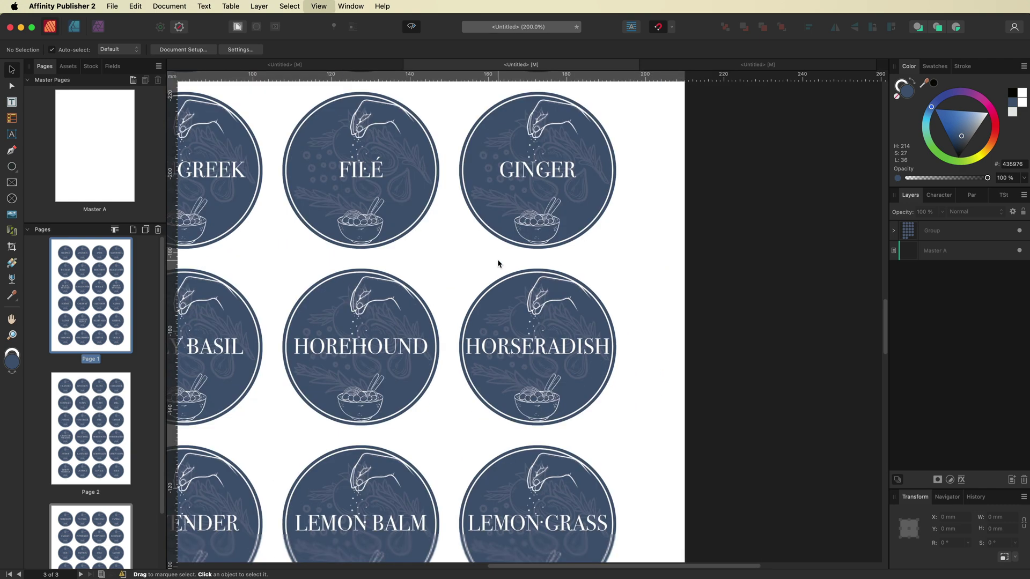
{"action": "scroll", "coordinate": [498, 263], "scroll_direction": "up", "scroll_amount": 10}
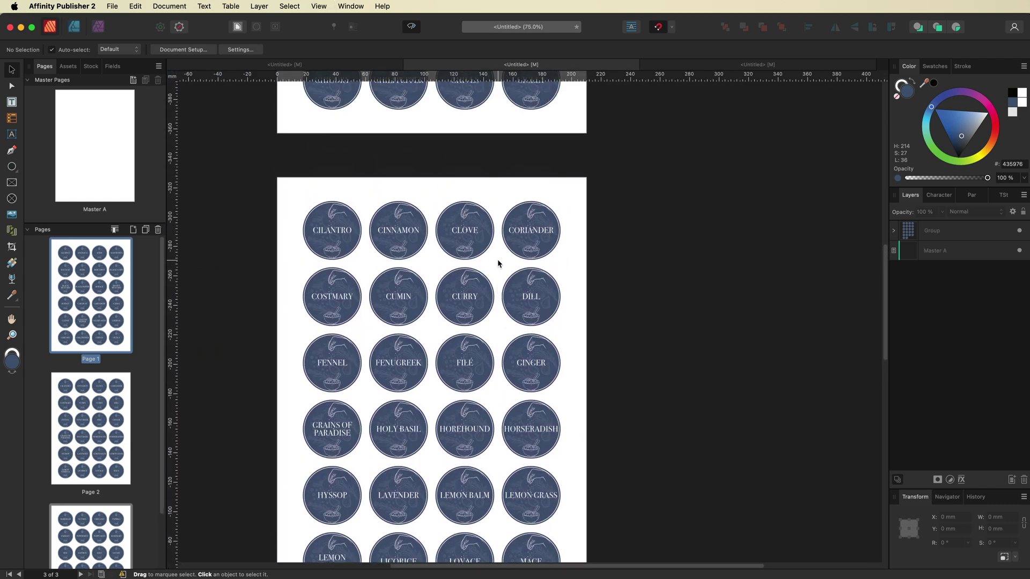
{"action": "scroll", "coordinate": [497, 263], "scroll_direction": "left", "scroll_amount": 3}
{"action": "scroll", "coordinate": [497, 263], "scroll_direction": "up", "scroll_amount": 1}
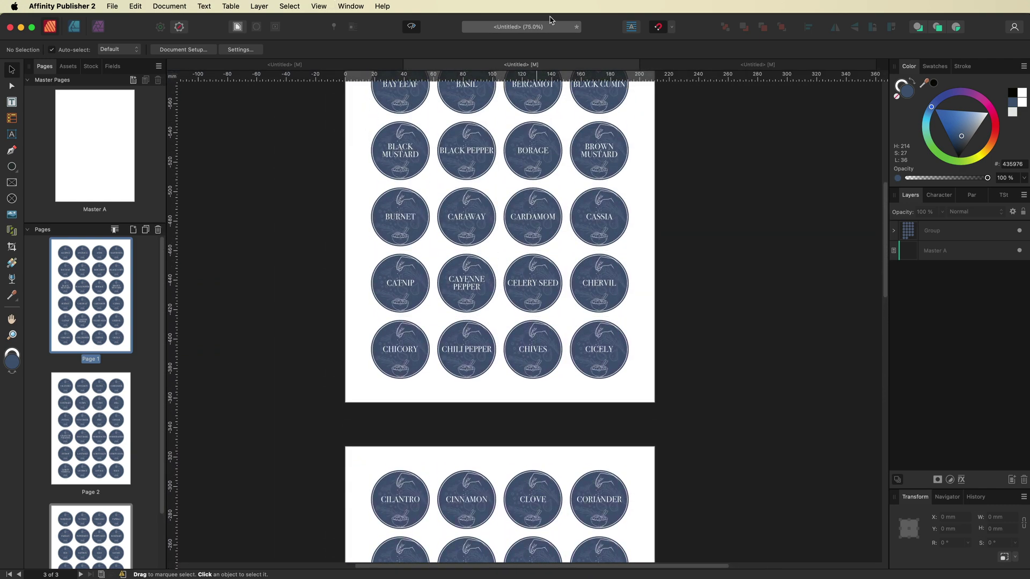
Step: Recheck page 1 of the merged document with 12 pt names and close that document without saving it
{"action": "left_click", "coordinate": [712, 66]}
{"action": "scroll", "coordinate": [538, 219], "scroll_direction": "up", "scroll_amount": 9}
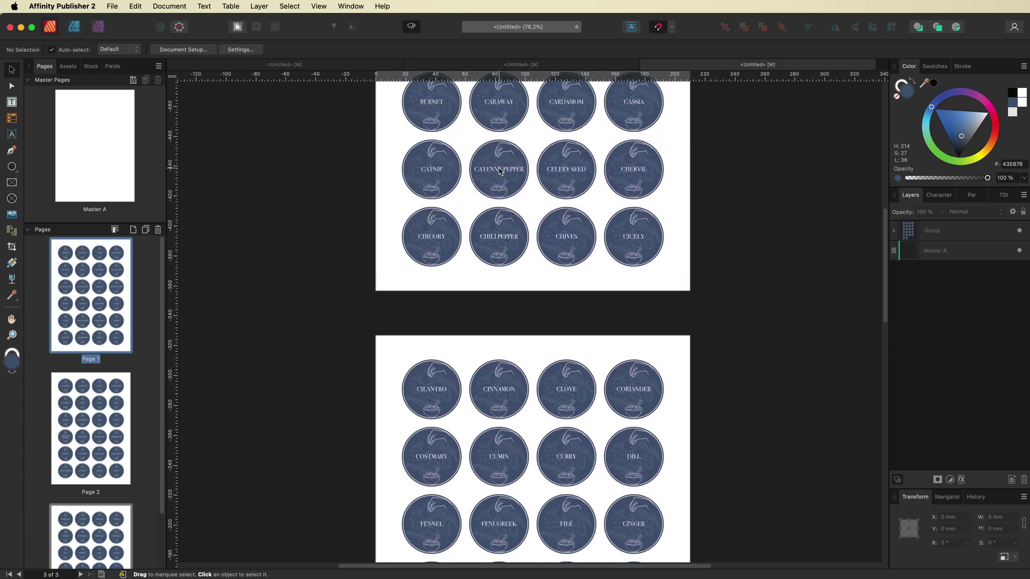
{"action": "scroll", "coordinate": [468, 215], "scroll_direction": "up", "scroll_amount": 5}
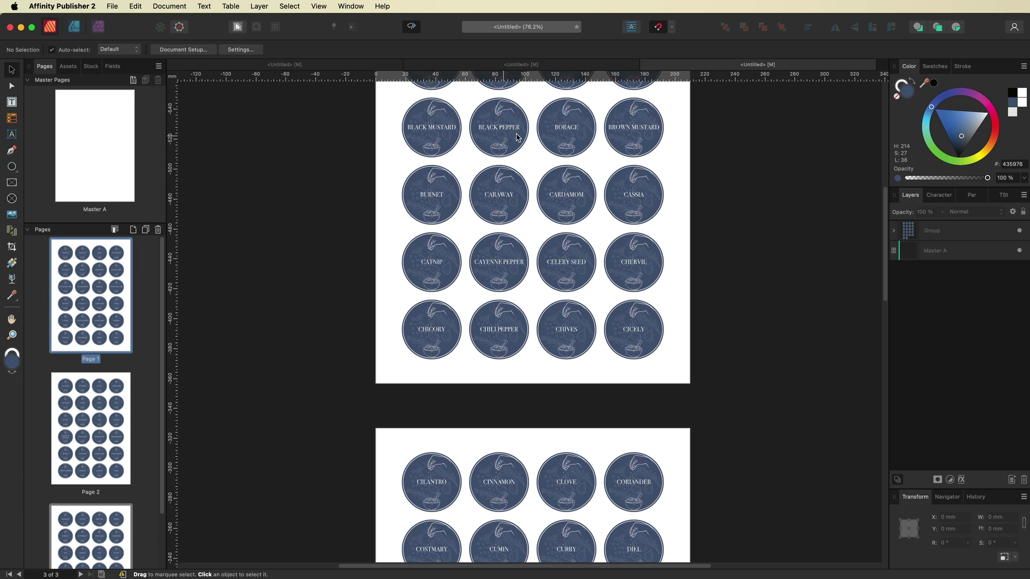
{"action": "left_click", "coordinate": [647, 65]}
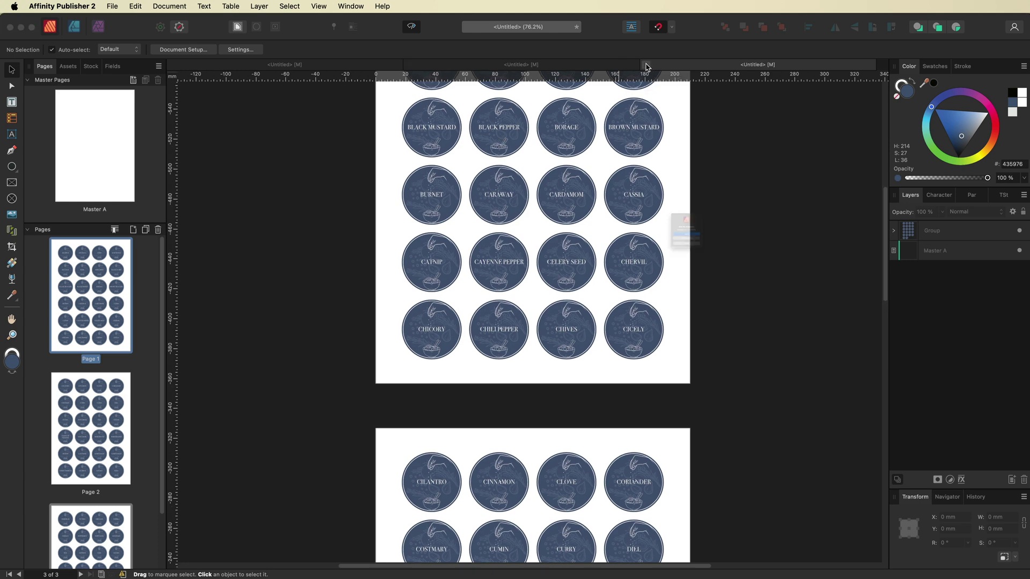
{"action": "left_click", "coordinate": [698, 269]}
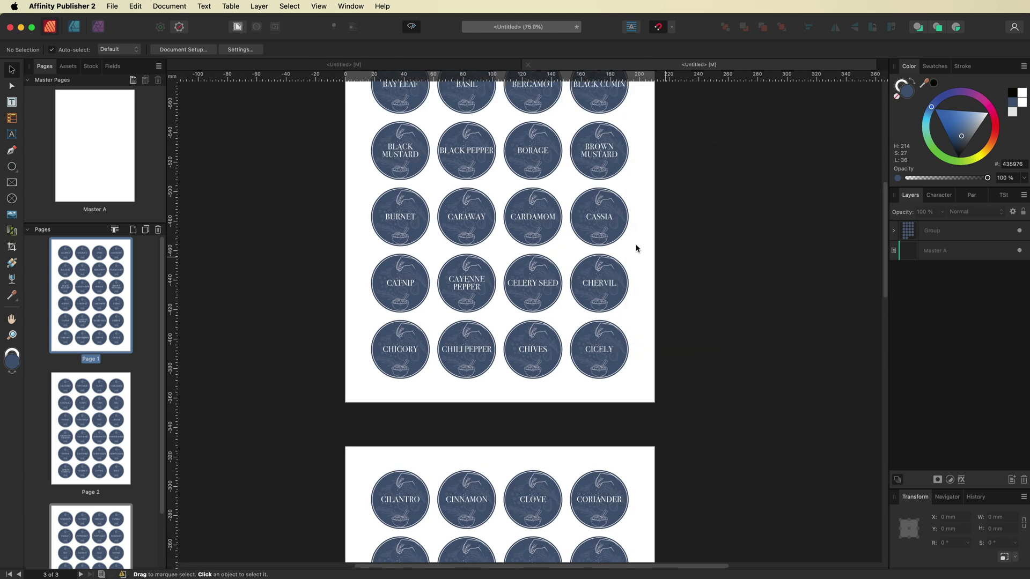
Step: Open the print settings for the remaining merged label document and check the previews of its pages
{"action": "scroll", "coordinate": [521, 205], "scroll_direction": "down", "scroll_amount": 1}
{"action": "scroll", "coordinate": [502, 198], "scroll_direction": "up", "scroll_amount": 4}
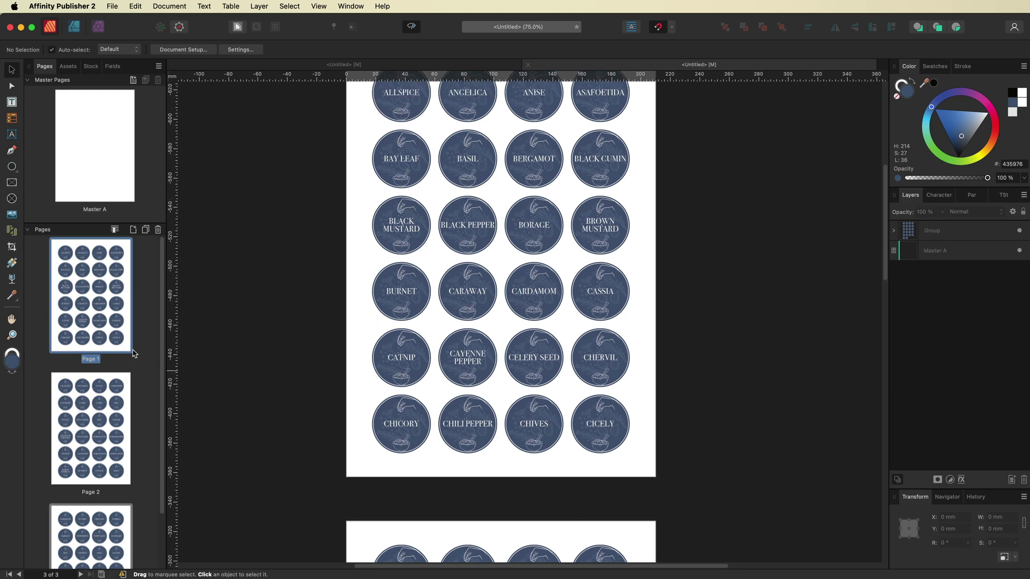
{"action": "left_click", "coordinate": [113, 6]}
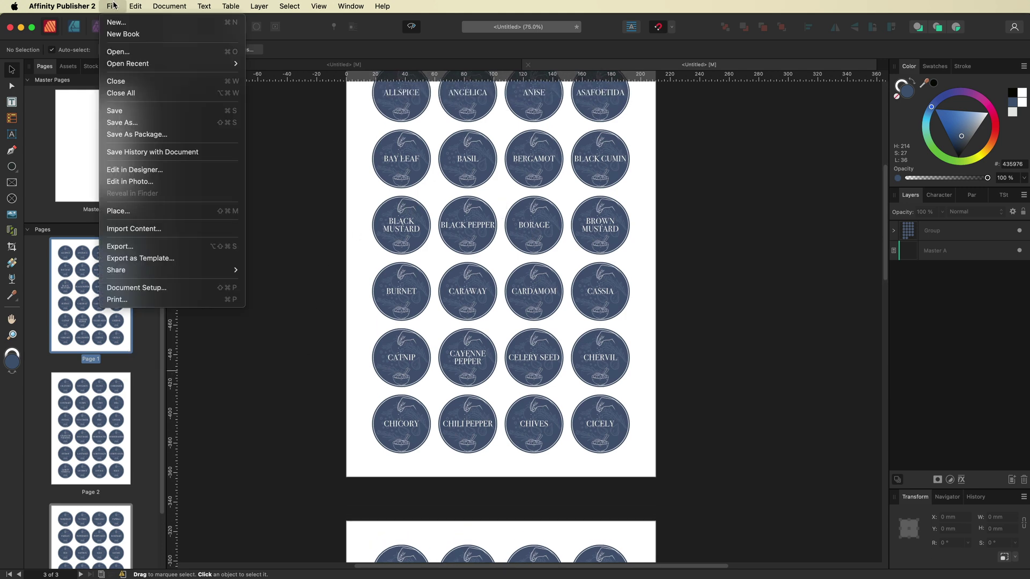
{"action": "left_click", "coordinate": [134, 300]}
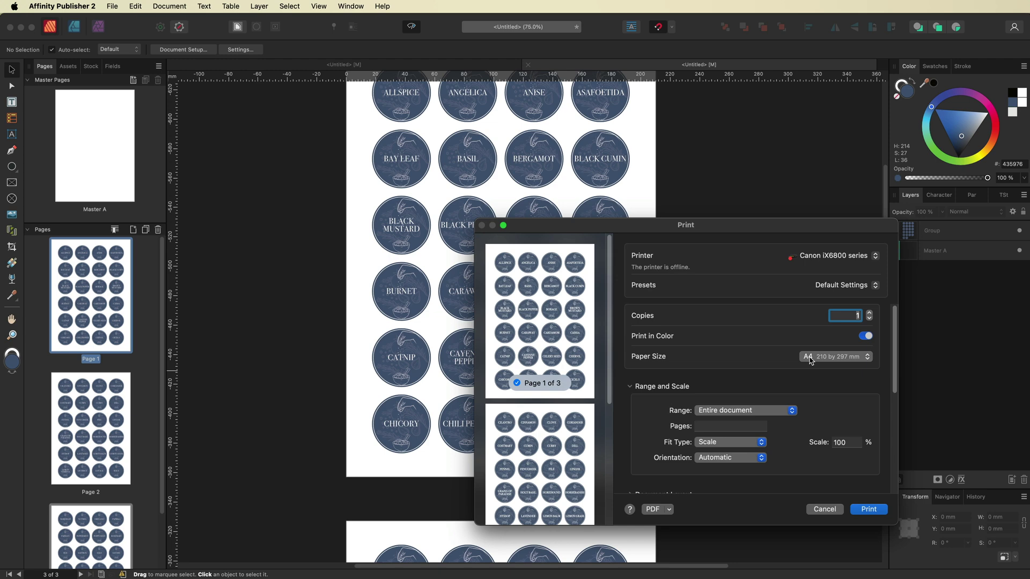
{"action": "scroll", "coordinate": [566, 342], "scroll_direction": "down", "scroll_amount": 5}
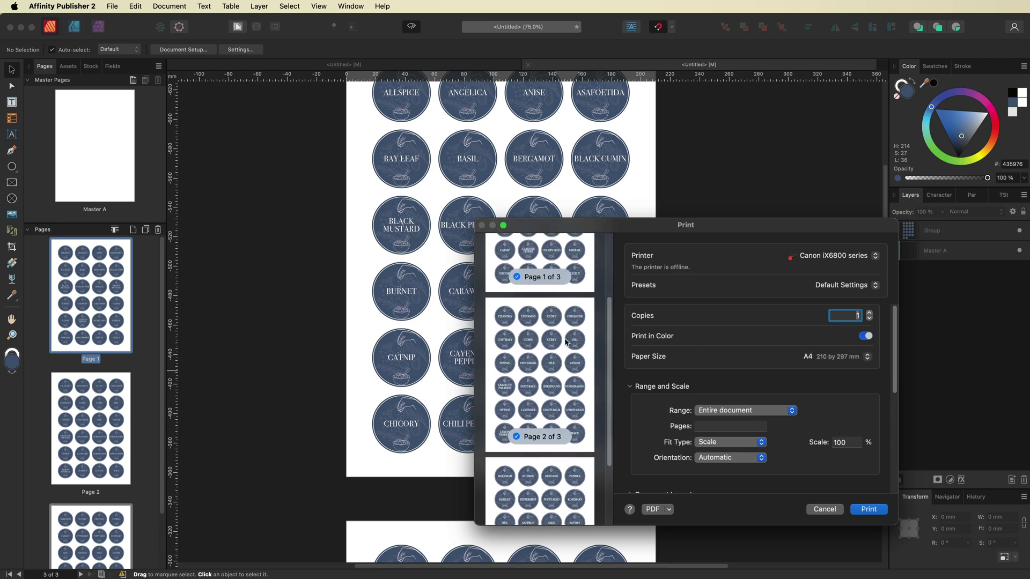
{"action": "scroll", "coordinate": [566, 343], "scroll_direction": "up", "scroll_amount": 5}
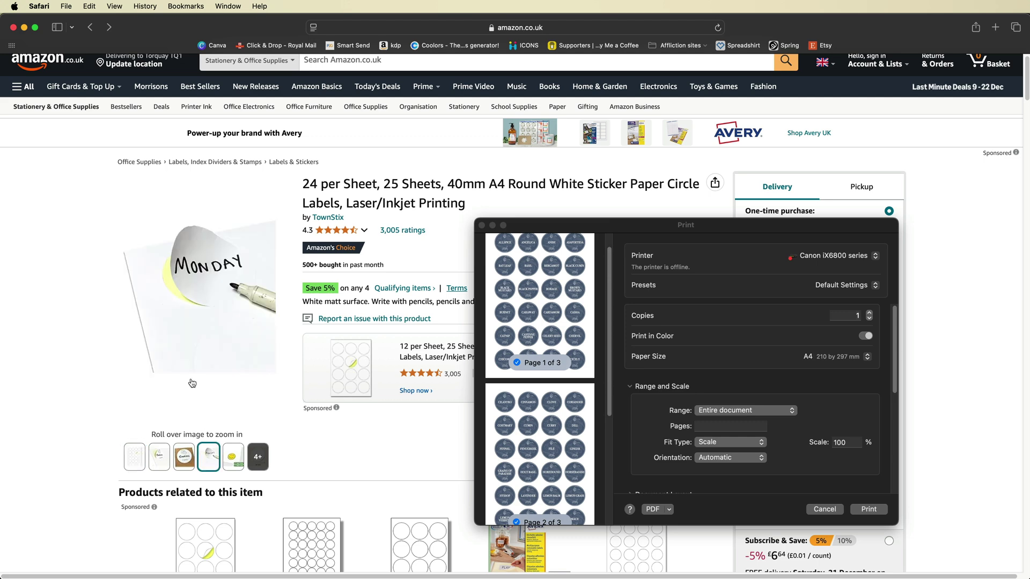
Step: Switch to the Amazon product page in Safari and enlarge the MONDAY photo of the 40mm round sticker labels
{"action": "left_click", "coordinate": [189, 371]}
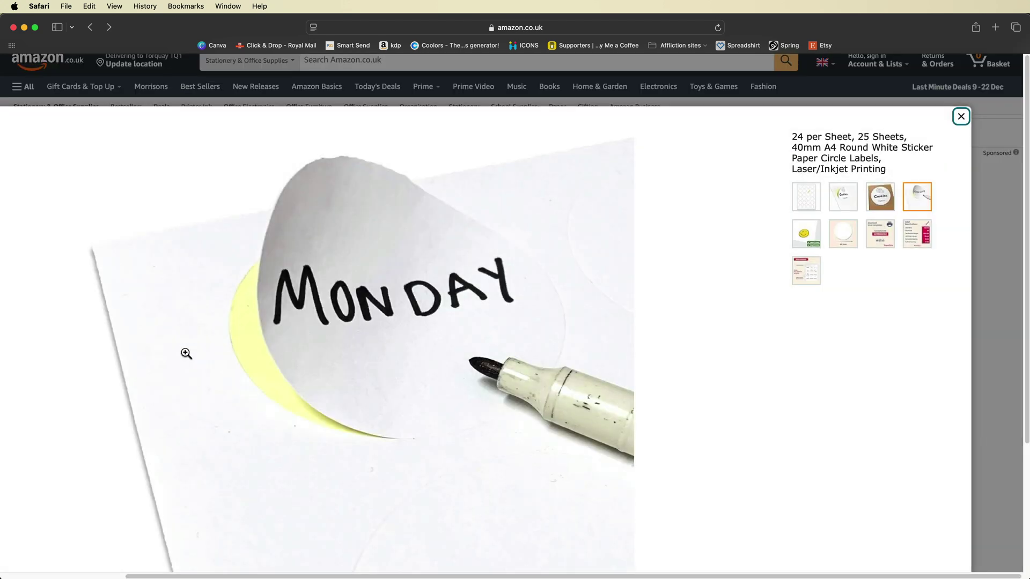
Step: View the product photo of the full sticker sheet, switch back to Affinity Publisher, and cancel the print settings
{"action": "left_click", "coordinate": [806, 199]}
{"action": "scroll", "coordinate": [373, 262], "scroll_direction": "down", "scroll_amount": 5}
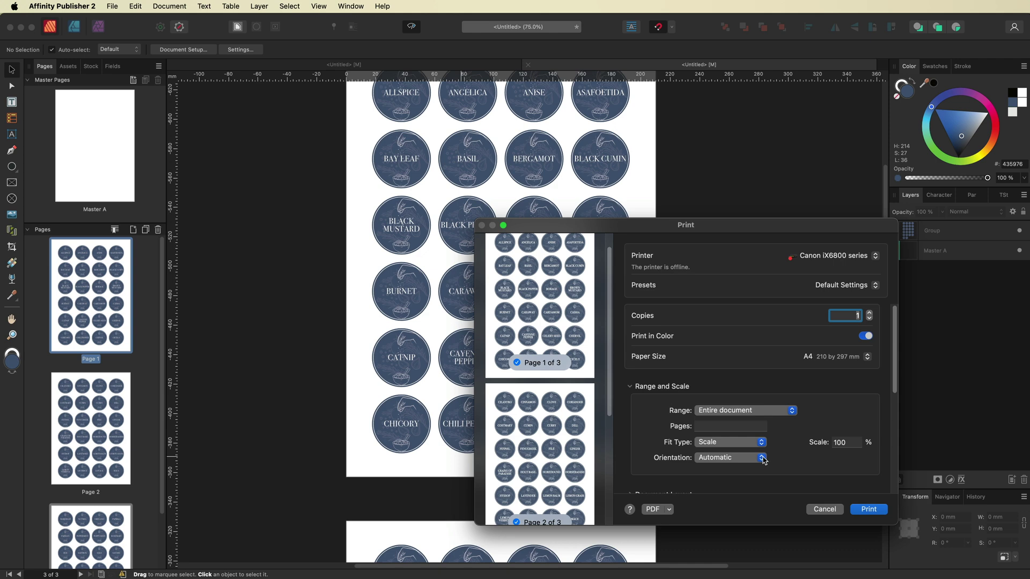
{"action": "left_click", "coordinate": [834, 514]}
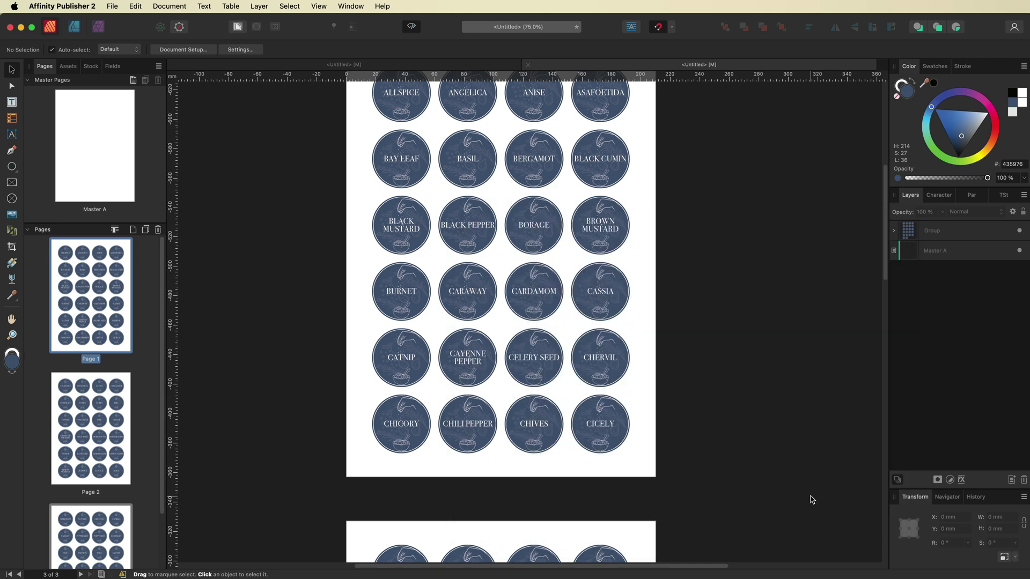
Step: Return to the label template and recolour the first label's background ellipse purple with H 277, S 25, L 39
{"action": "left_click", "coordinate": [377, 66]}
{"action": "scroll", "coordinate": [500, 311], "scroll_direction": "down", "scroll_amount": 3}
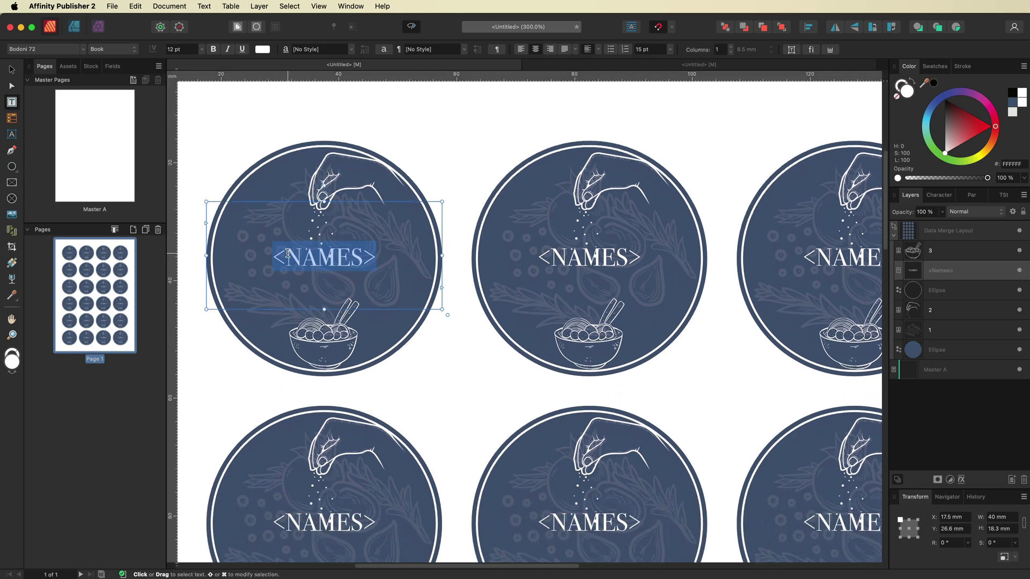
{"action": "left_click", "coordinate": [952, 349]}
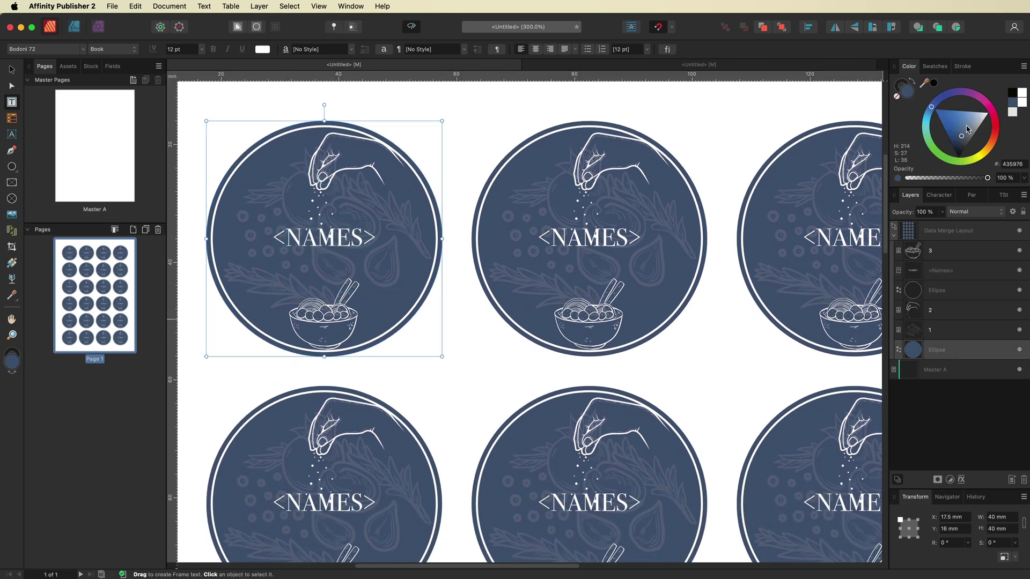
{"action": "left_click", "coordinate": [965, 94]}
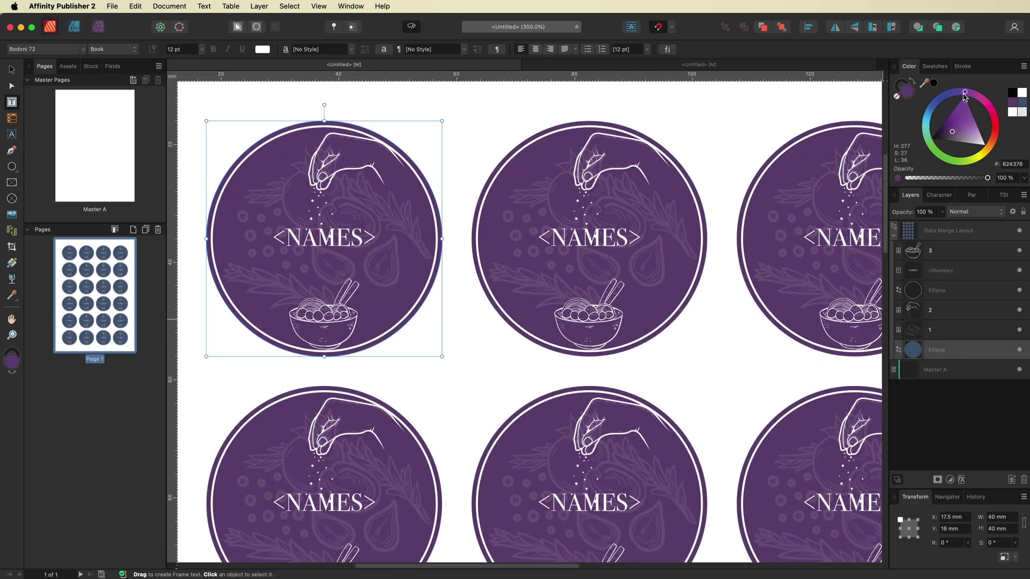
{"action": "left_click_drag", "start_coordinate": [959, 130], "coordinate": [954, 134]}
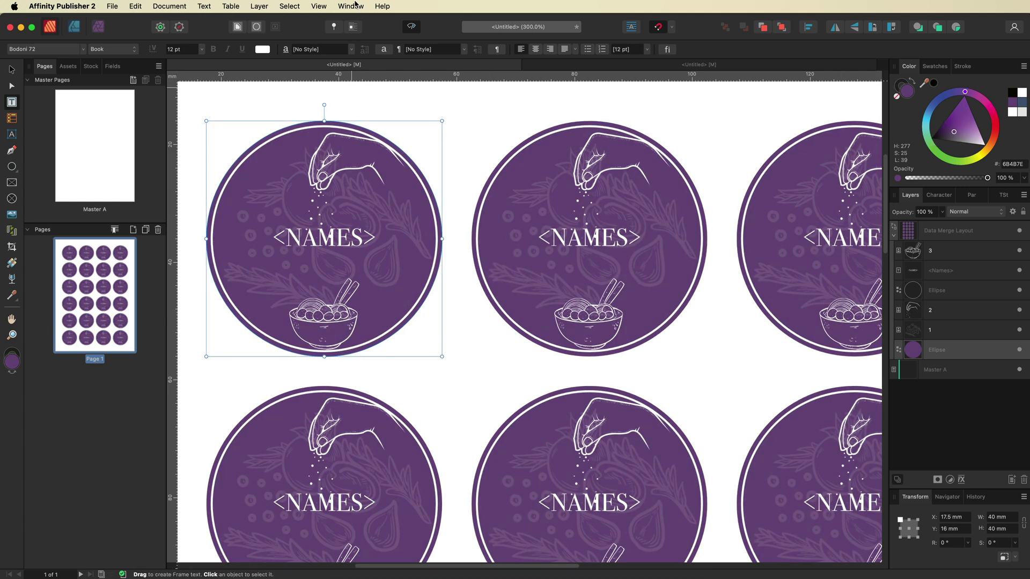
Step: Generate a new merged document from Spices.xlsx with all records and check the purple labels on its pages
{"action": "left_click", "coordinate": [355, 5]}
{"action": "left_click", "coordinate": [342, 134]}
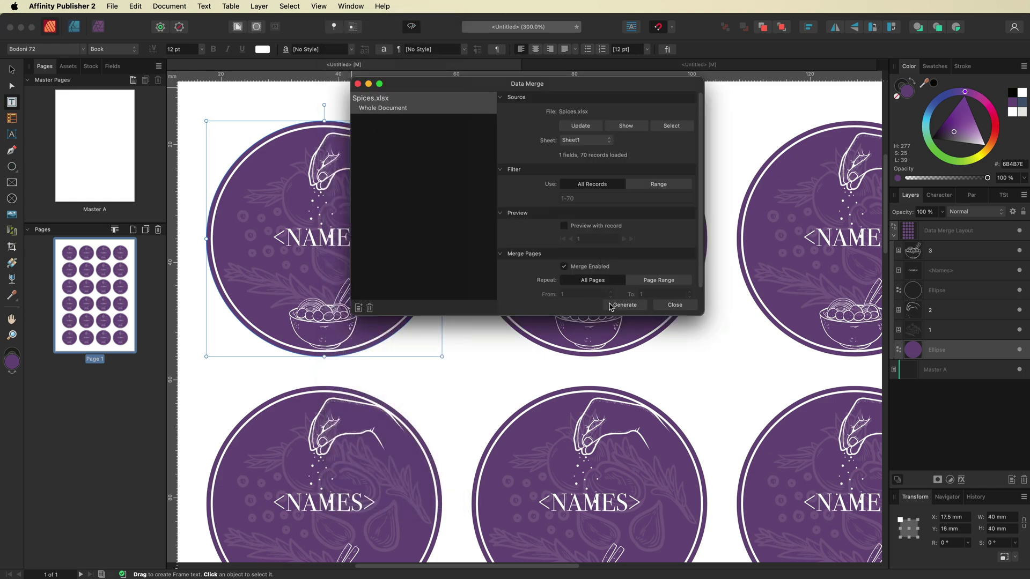
{"action": "left_click", "coordinate": [610, 306]}
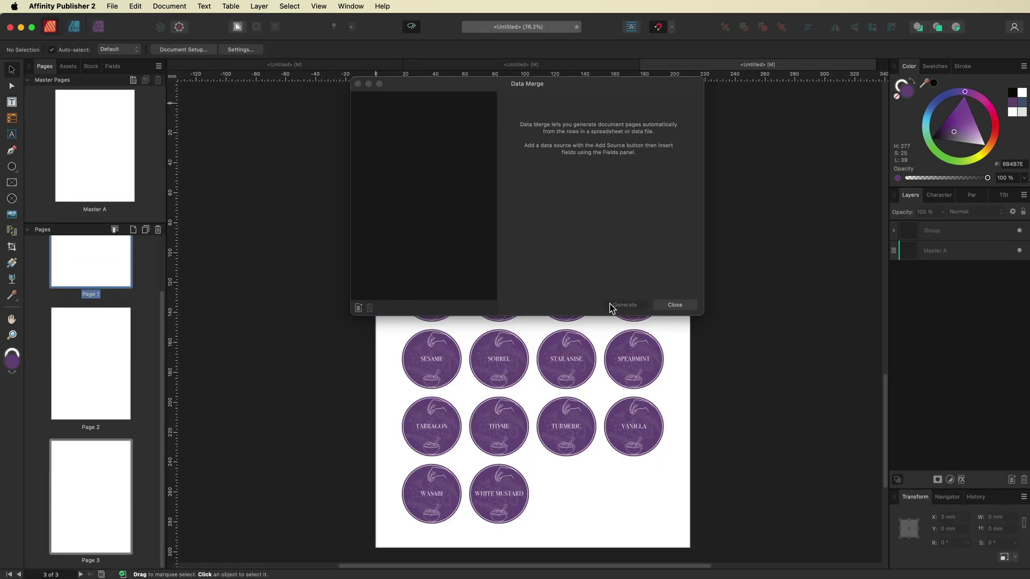
{"action": "left_click", "coordinate": [674, 305]}
{"action": "scroll", "coordinate": [478, 330], "scroll_direction": "up", "scroll_amount": 3}
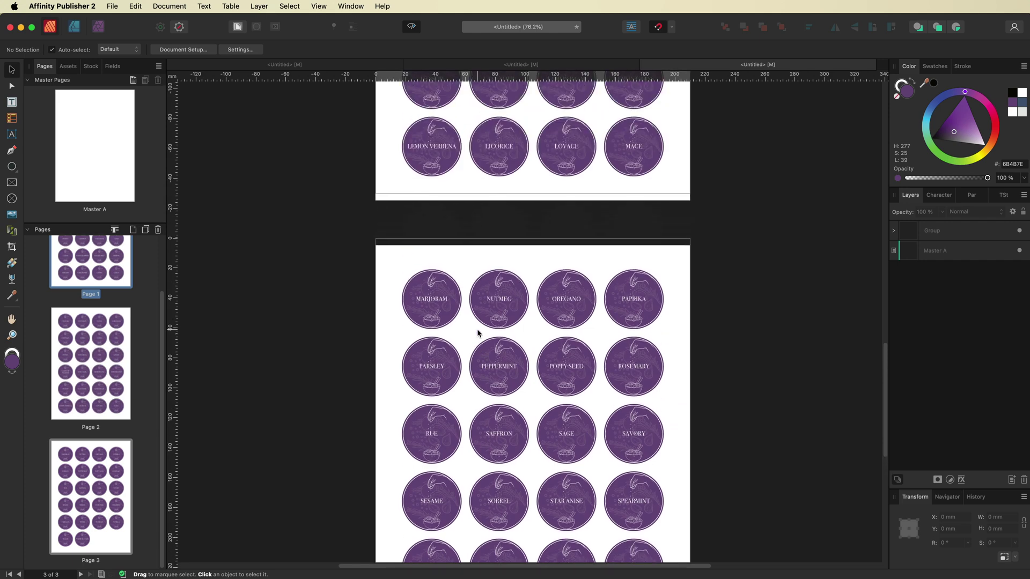
{"action": "scroll", "coordinate": [478, 333], "scroll_direction": "up", "scroll_amount": 15}
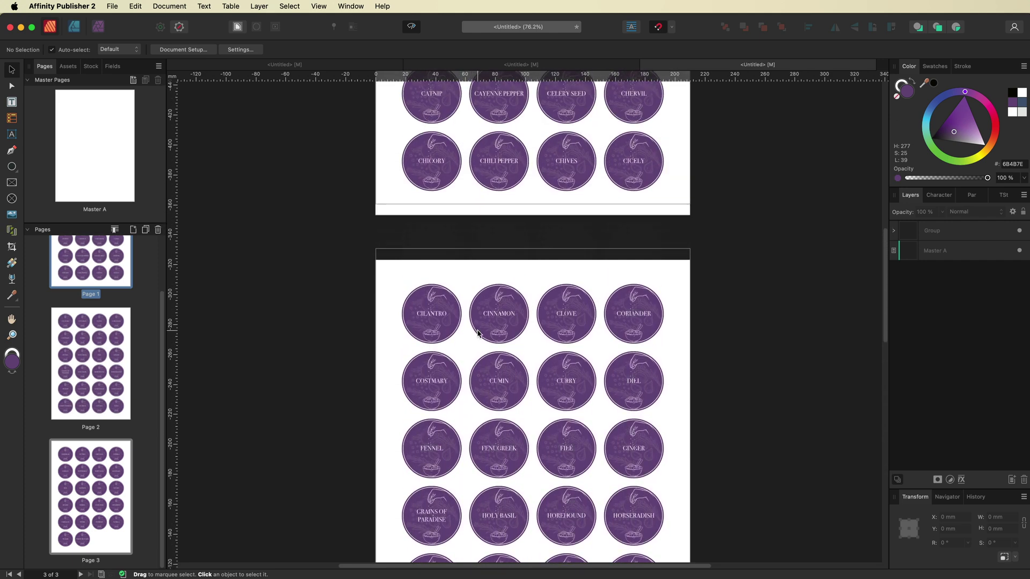
{"action": "scroll", "coordinate": [478, 333], "scroll_direction": "up", "scroll_amount": 6}
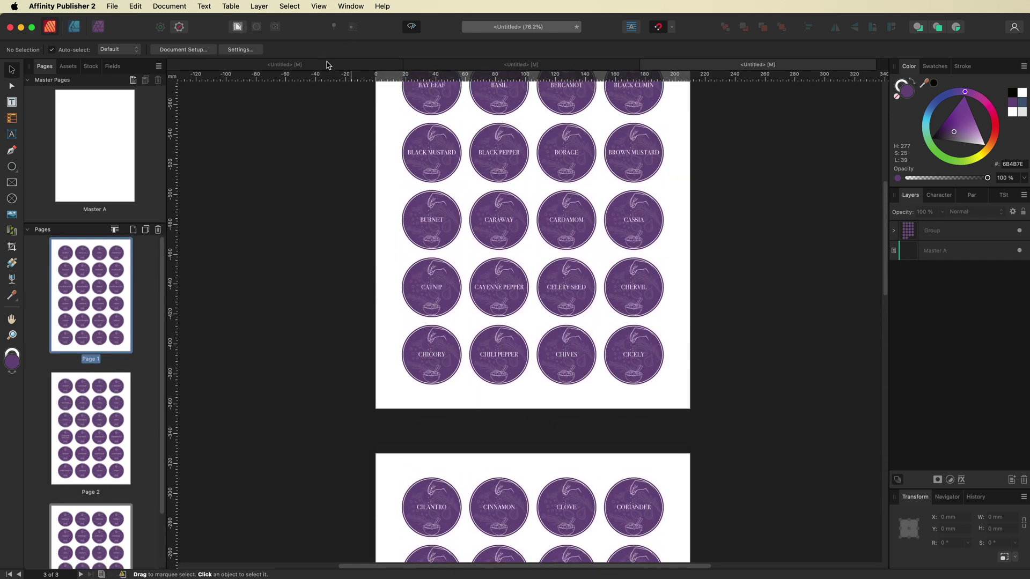
Step: Return to the template document and look over its purple labels with the <NAMES> field
{"action": "left_click", "coordinate": [328, 64]}
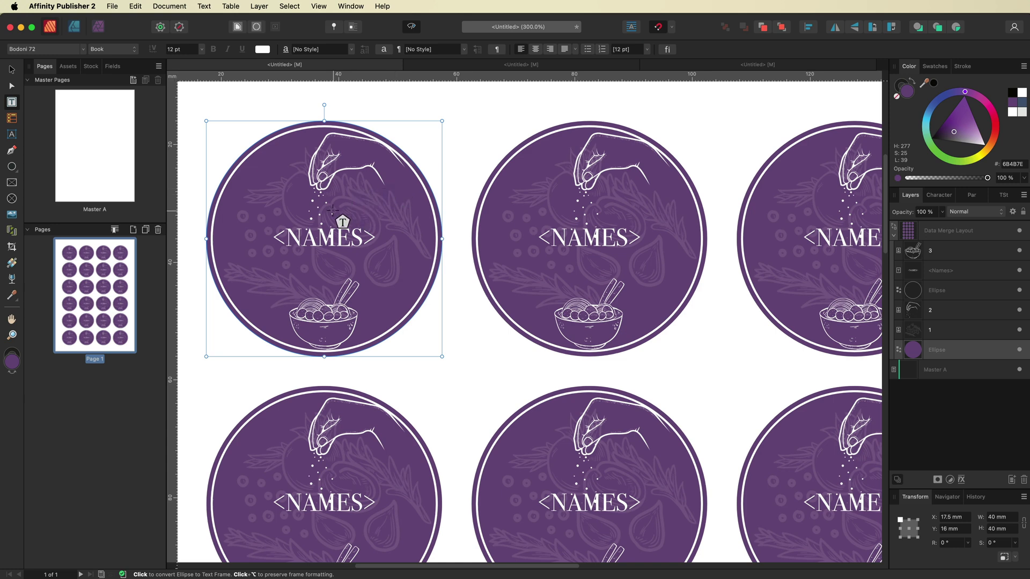
{"action": "scroll", "coordinate": [341, 230], "scroll_direction": "down", "scroll_amount": 4}
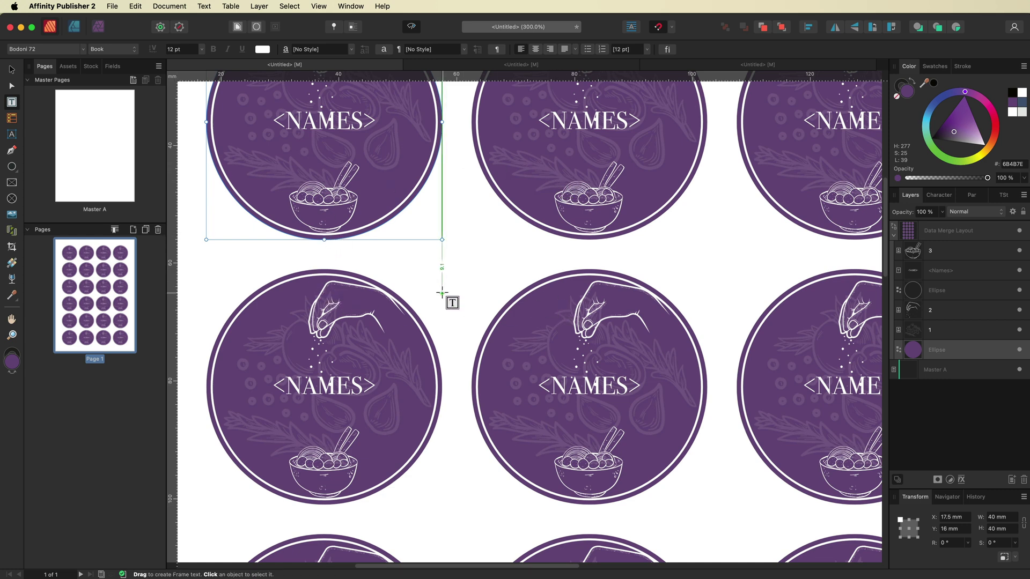
{"action": "scroll", "coordinate": [461, 252], "scroll_direction": "up", "scroll_amount": 4}
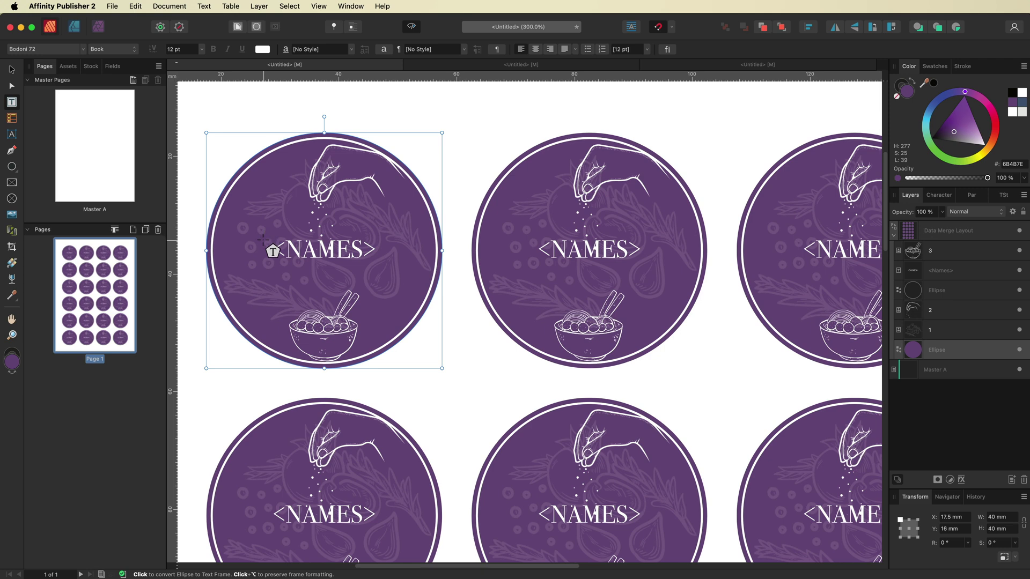
{"action": "key", "text": "alt"}
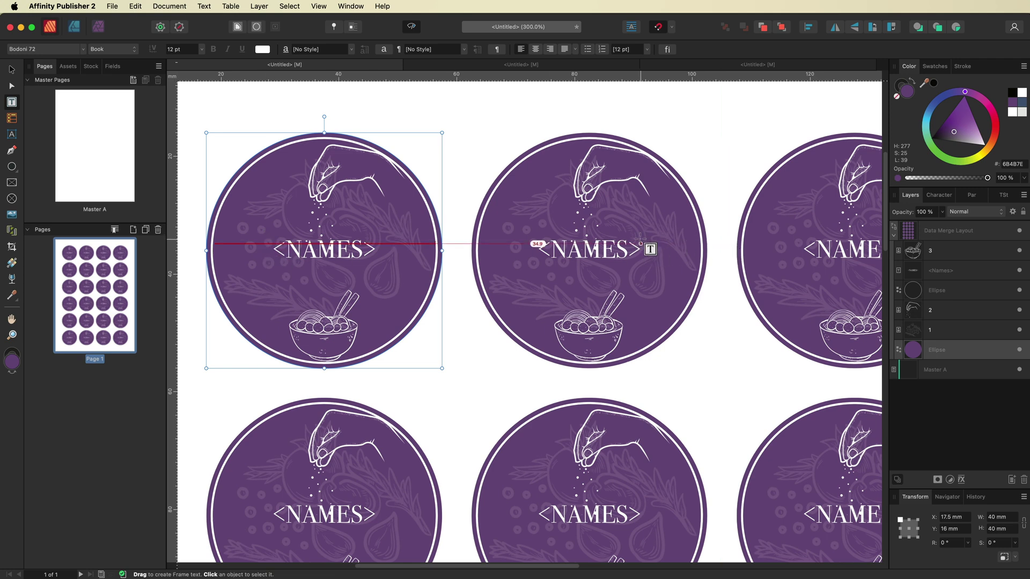